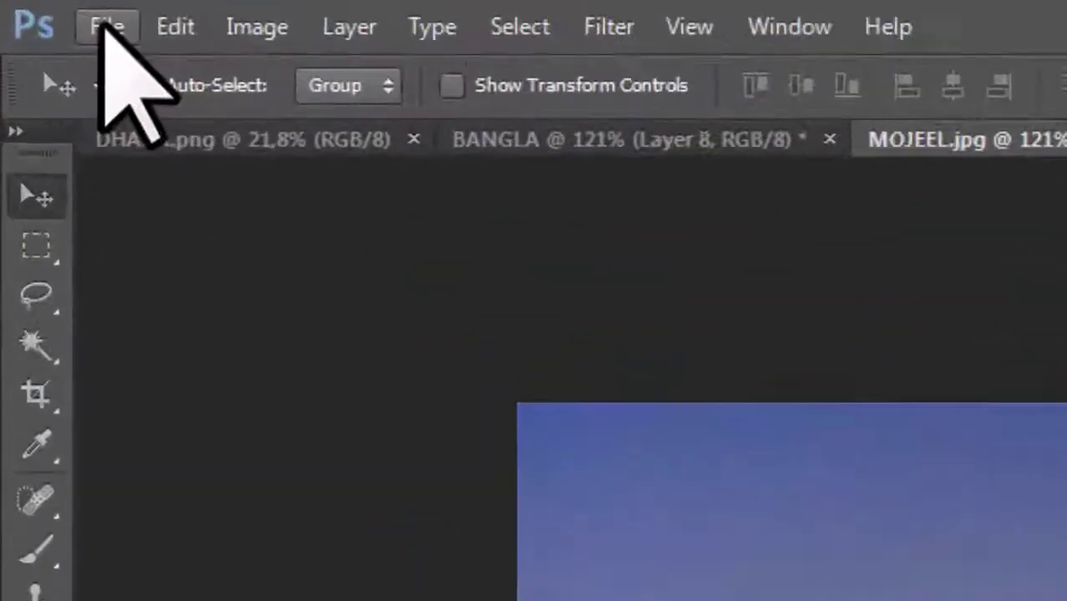
Step: Browse the File menu's import options without choosing anything
{"action": "left_click", "coordinate": [43, 11]}
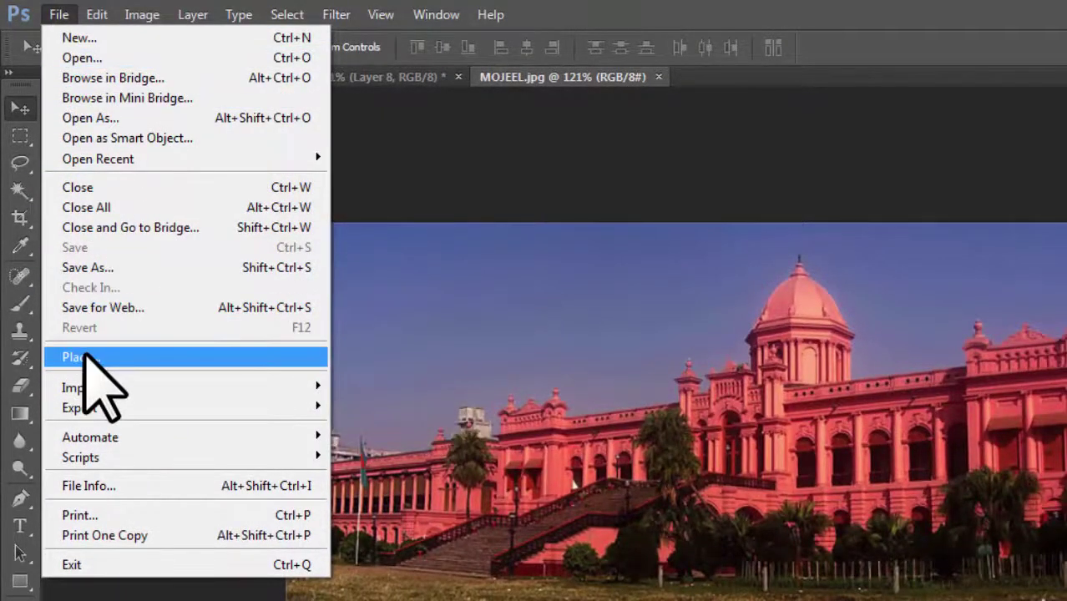
{"action": "mouse_move", "coordinate": [81, 387]}
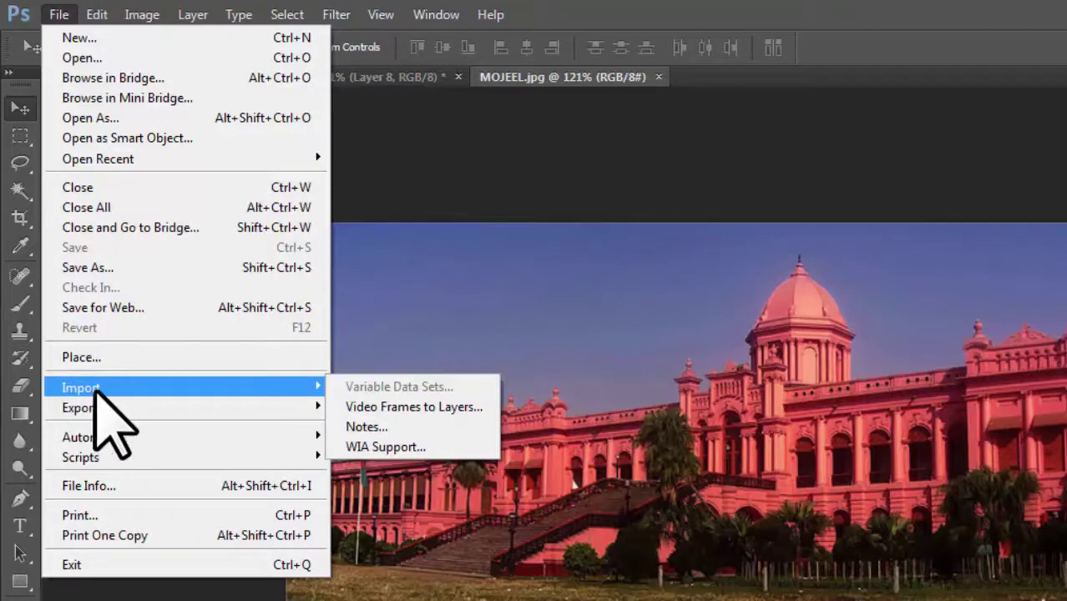
{"action": "left_click", "coordinate": [738, 136]}
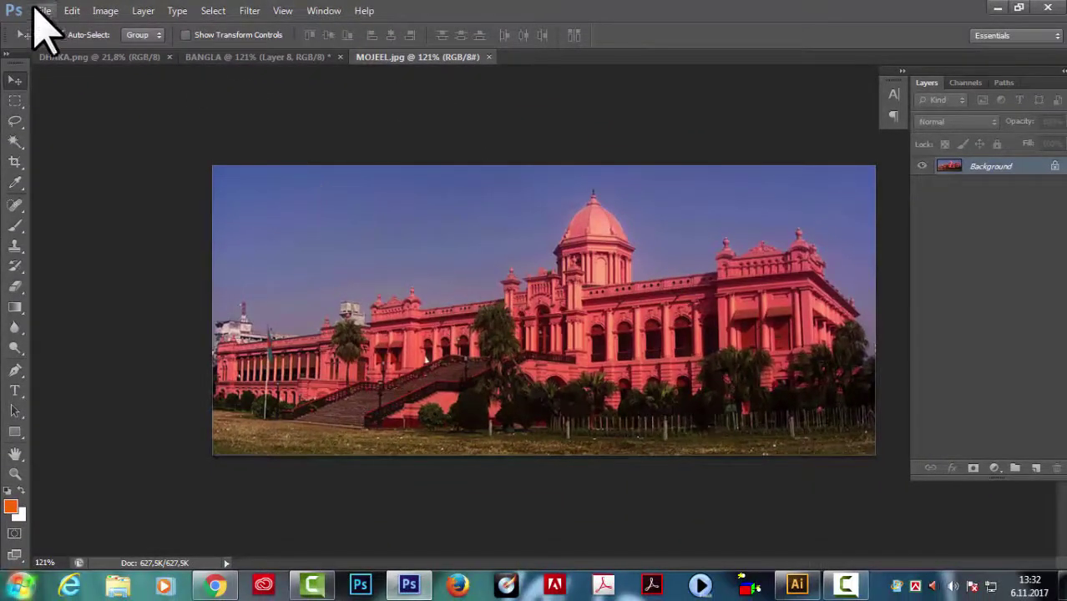
{"action": "left_click", "coordinate": [38, 12]}
{"action": "mouse_move", "coordinate": [128, 273]}
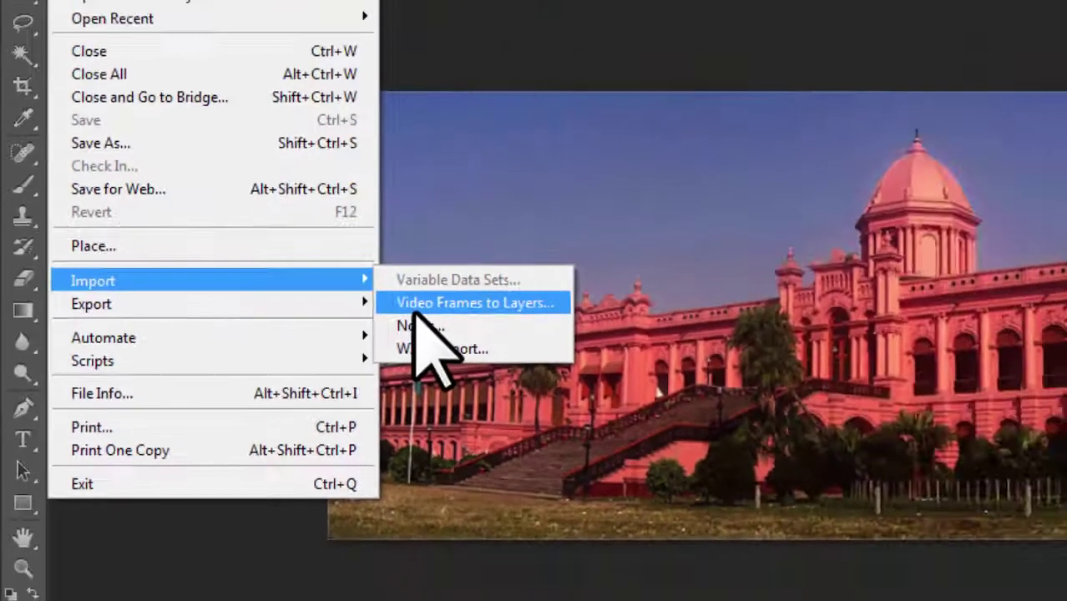
{"action": "left_click", "coordinate": [416, 303]}
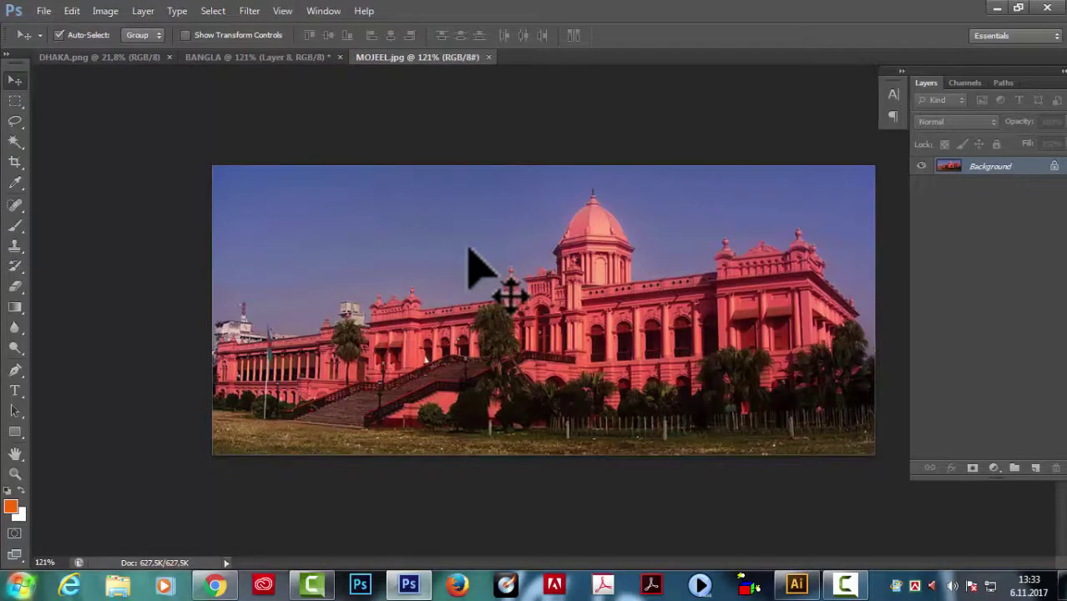
Step: Start Video Frames to Layers import with BANGLA00 from the GIF folder
{"action": "left_click", "coordinate": [46, 21]}
{"action": "mouse_move", "coordinate": [60, 287]}
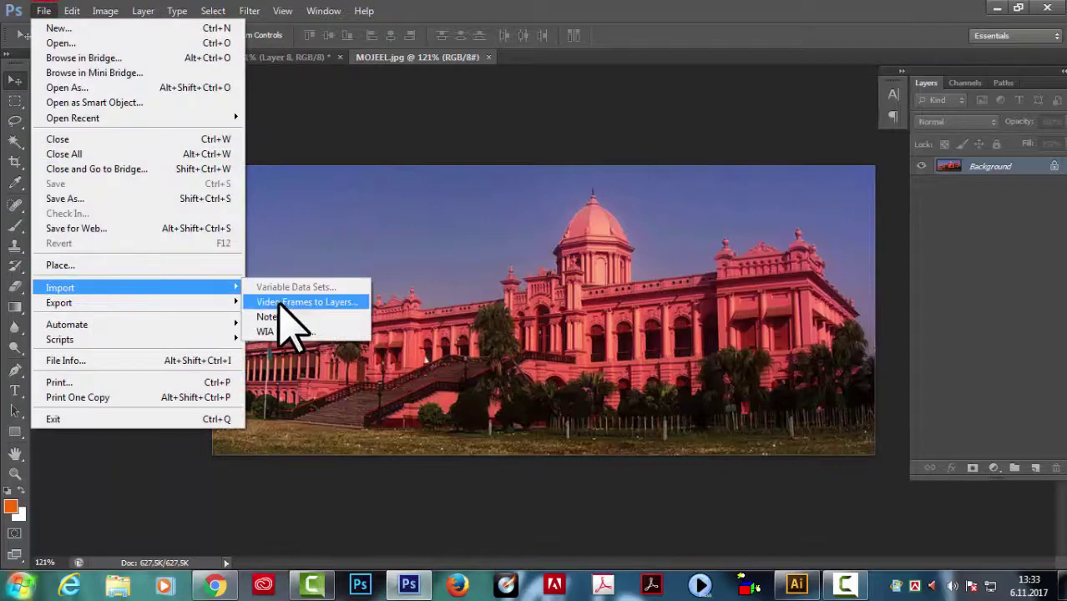
{"action": "left_click", "coordinate": [281, 304]}
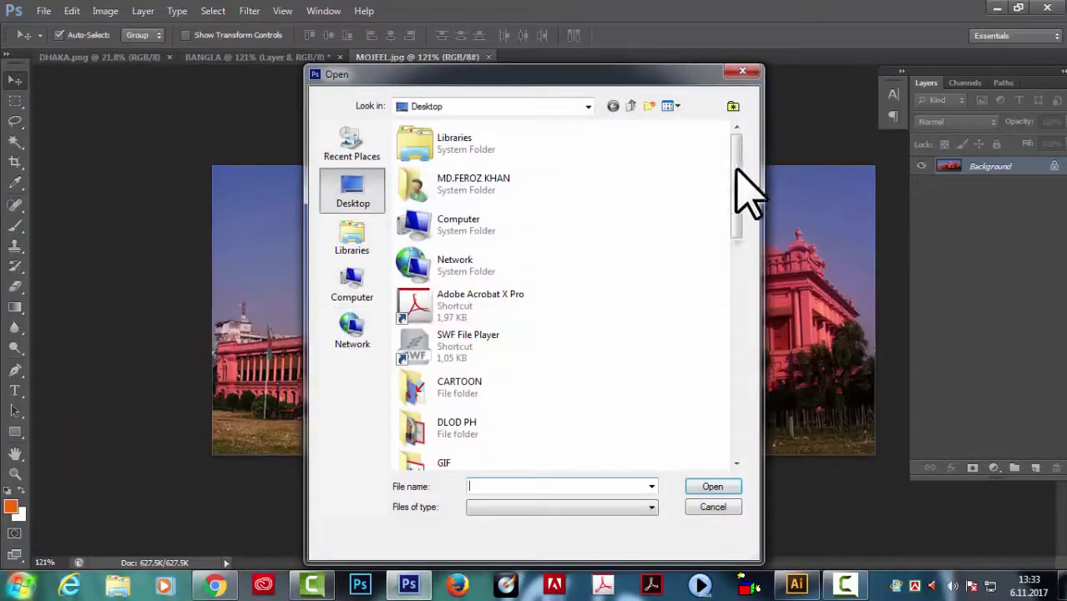
{"action": "left_click_drag", "start_coordinate": [736, 209], "coordinate": [738, 288]}
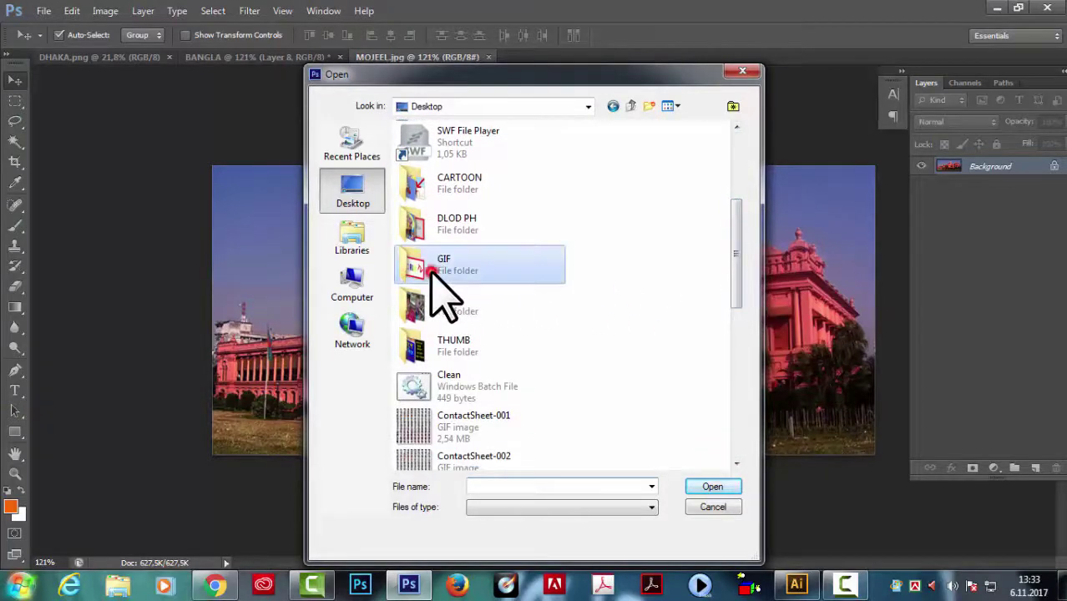
{"action": "double_click", "coordinate": [438, 263]}
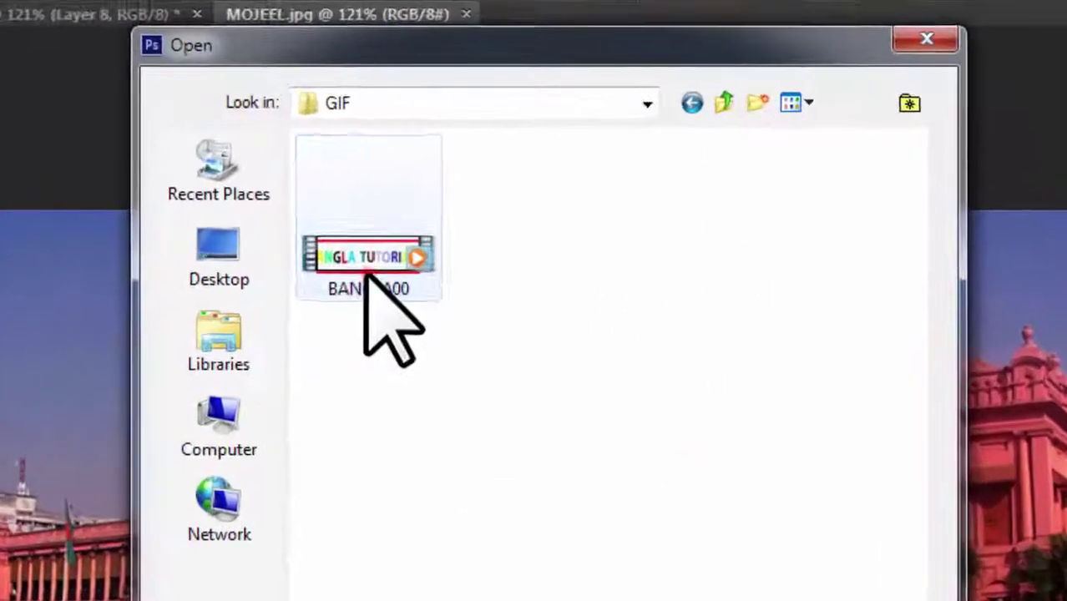
{"action": "left_click", "coordinate": [365, 275]}
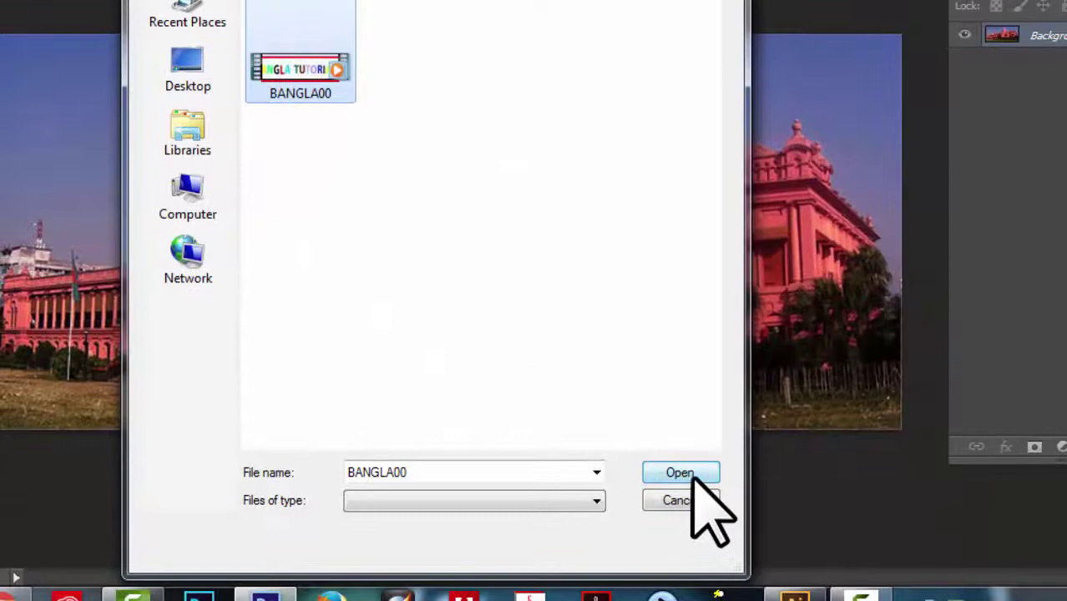
{"action": "left_click", "coordinate": [691, 476]}
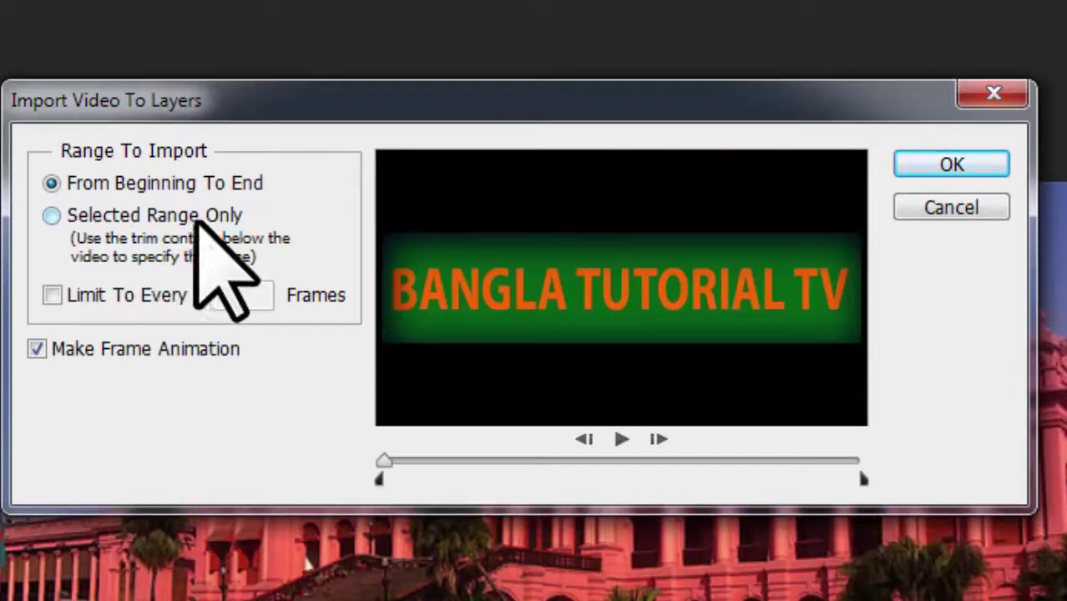
Step: Preview the clip, trim the import range with markers, and import it as frame animation
{"action": "left_click", "coordinate": [51, 215]}
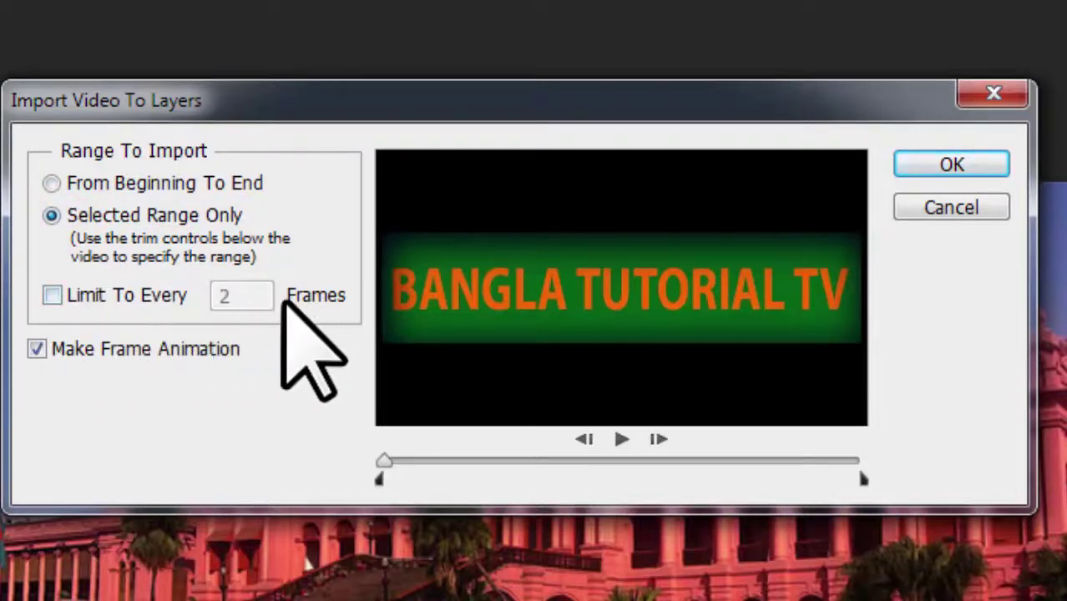
{"action": "left_click", "coordinate": [621, 439]}
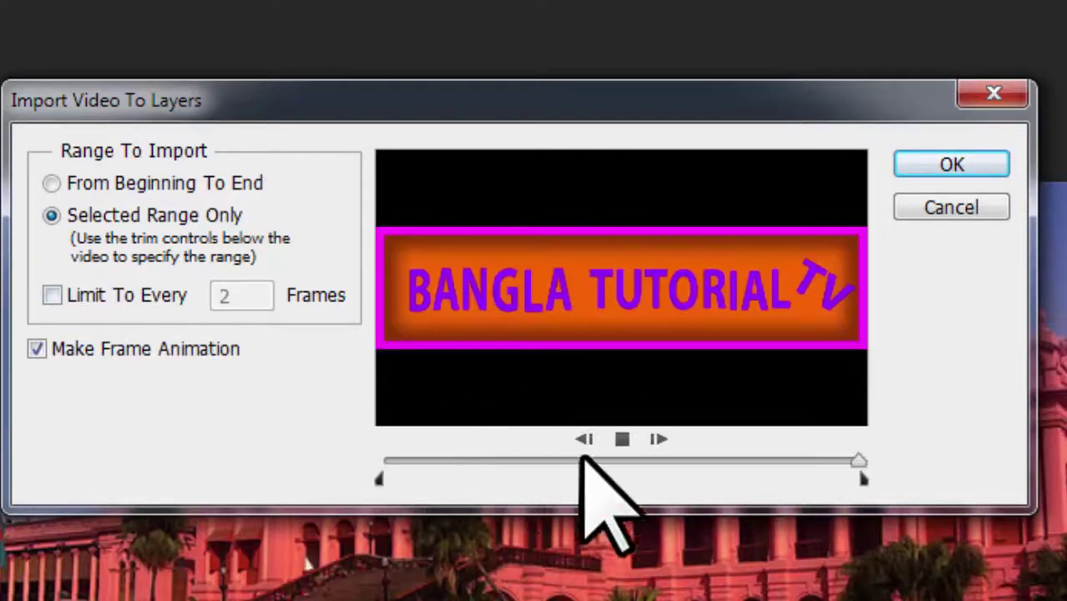
{"action": "left_click", "coordinate": [622, 439]}
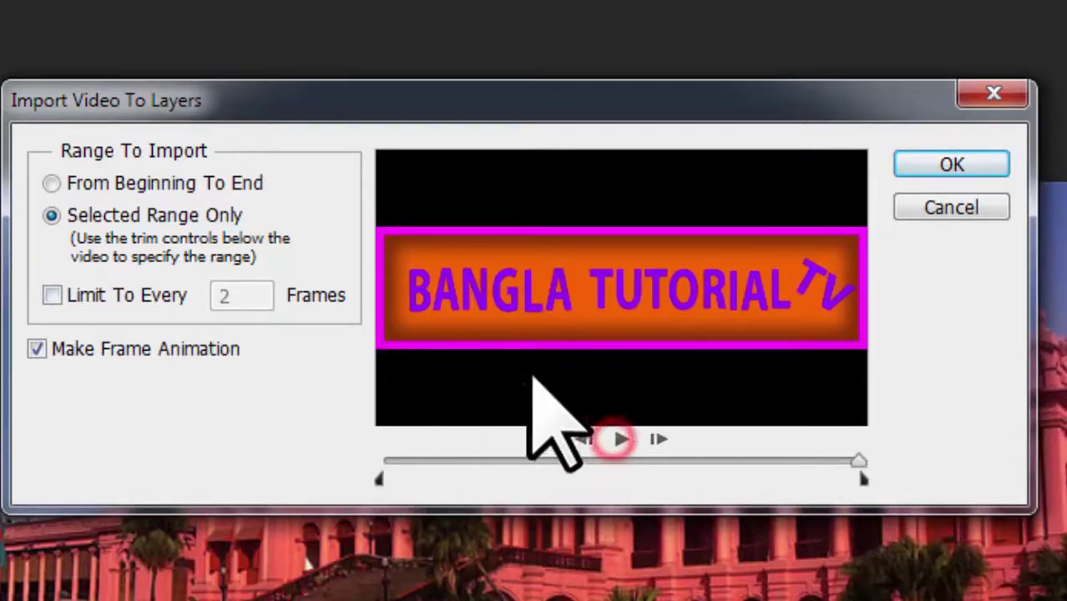
{"action": "left_click", "coordinate": [622, 439]}
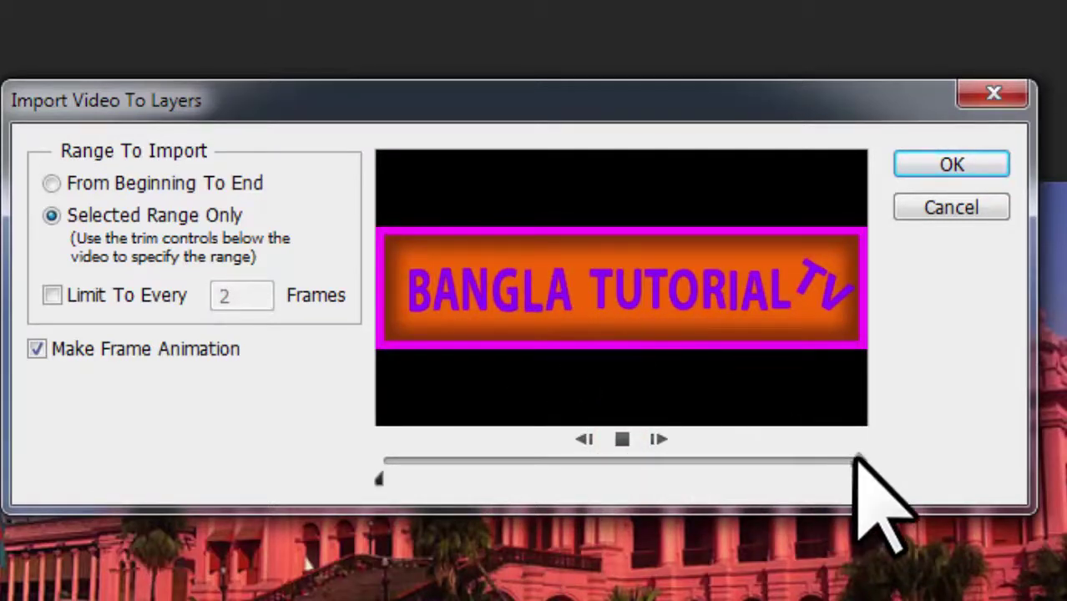
{"action": "mouse_move", "coordinate": [850, 461]}
{"action": "left_mouse_down"}
{"action": "mouse_move", "coordinate": [559, 462]}
{"action": "mouse_move", "coordinate": [650, 462]}
{"action": "mouse_move", "coordinate": [583, 462]}
{"action": "left_mouse_up"}
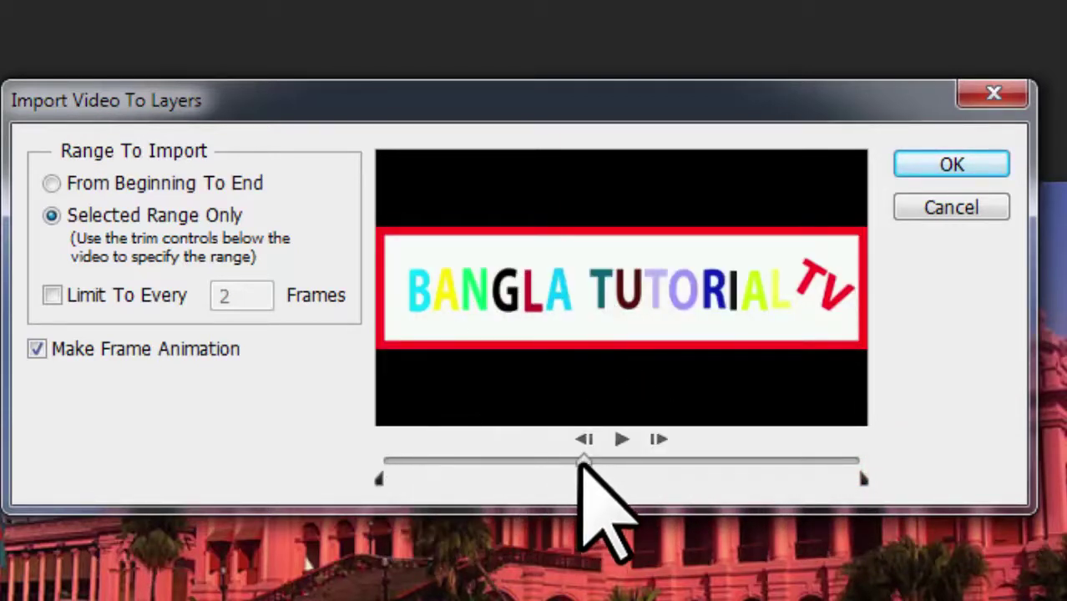
{"action": "left_click_drag", "start_coordinate": [377, 478], "coordinate": [565, 478]}
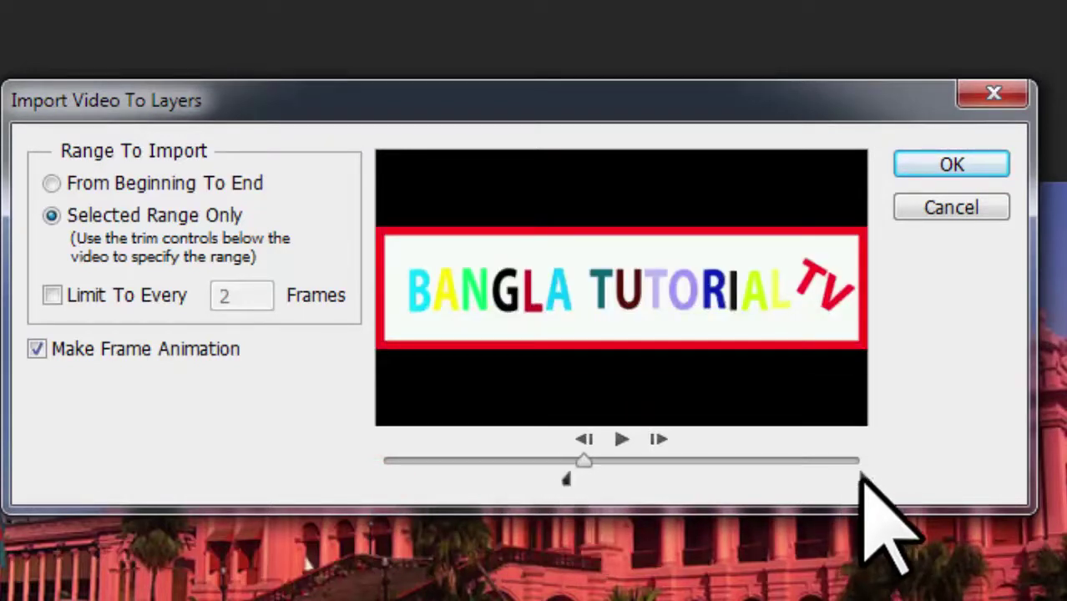
{"action": "left_click_drag", "start_coordinate": [862, 477], "coordinate": [607, 477]}
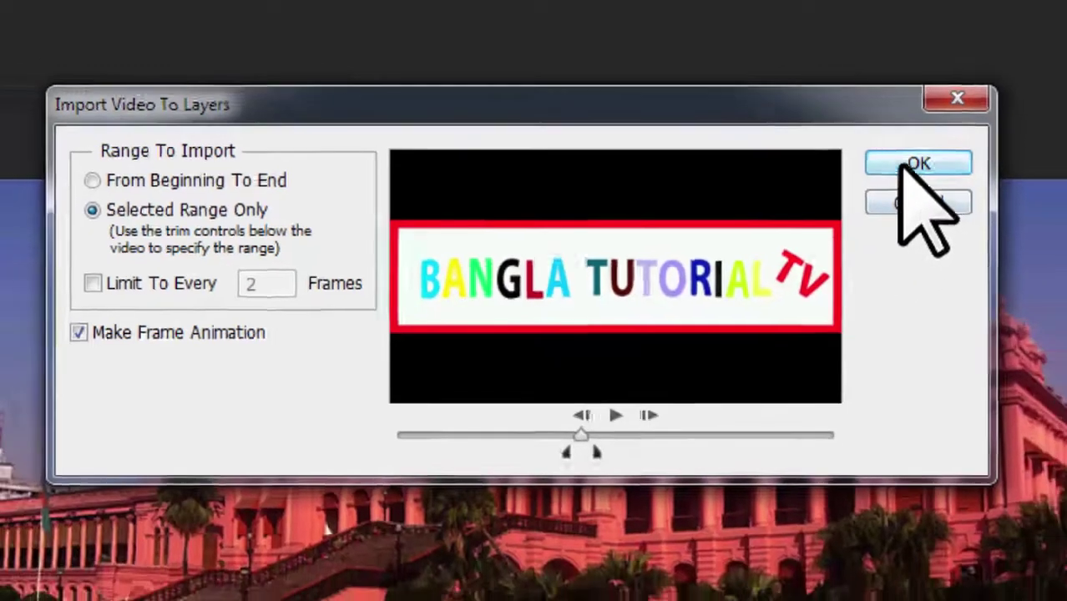
{"action": "left_click", "coordinate": [922, 167]}
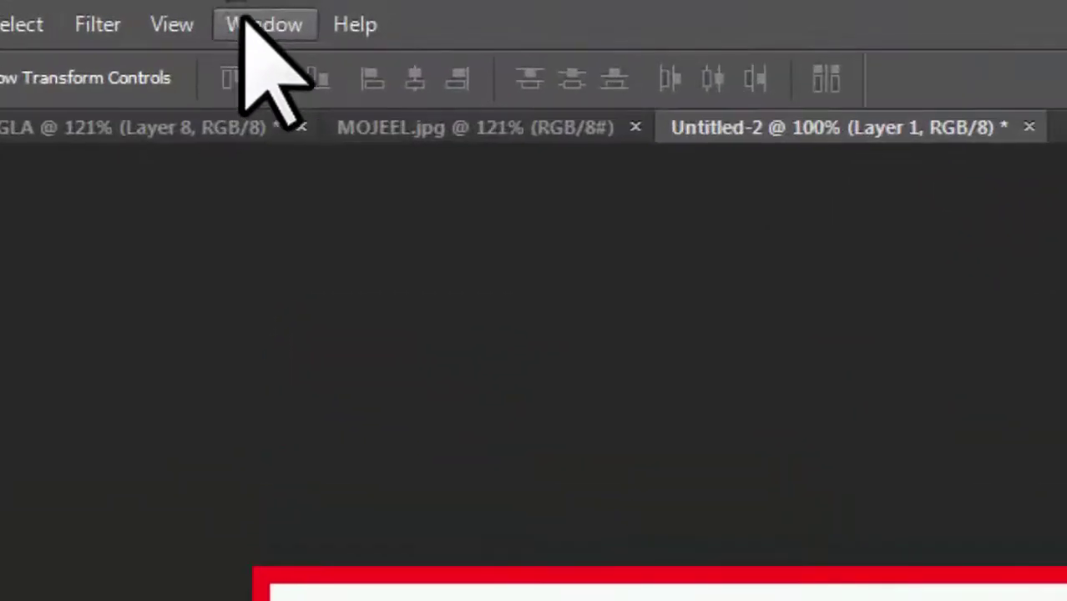
Step: Show the Timeline panel, play the three-frame animation, and zoom in on the canvas
{"action": "left_click", "coordinate": [259, 24]}
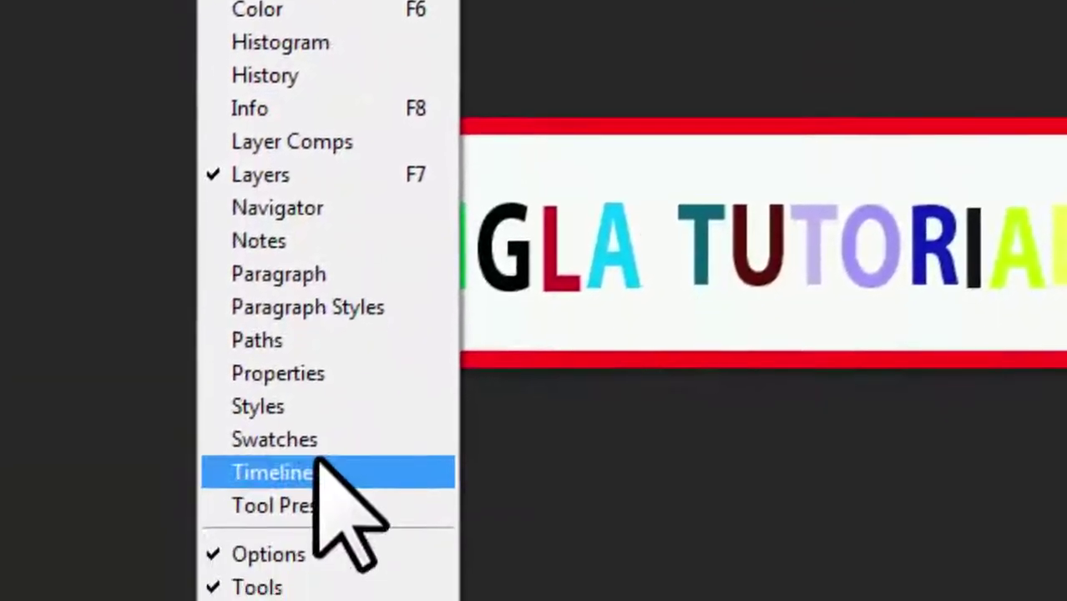
{"action": "left_click", "coordinate": [317, 455]}
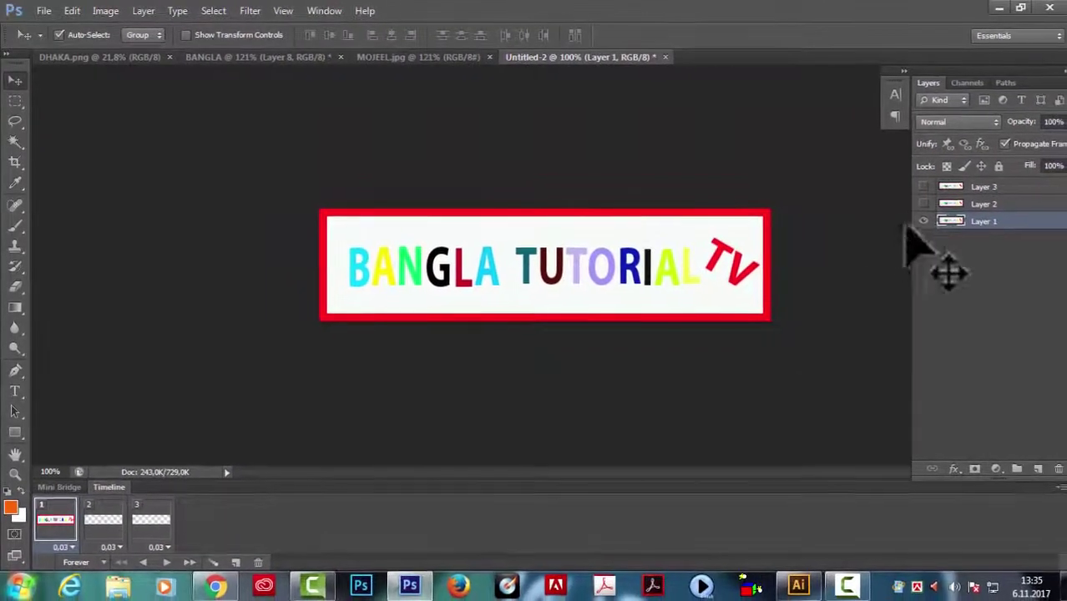
{"action": "left_click", "coordinate": [166, 561]}
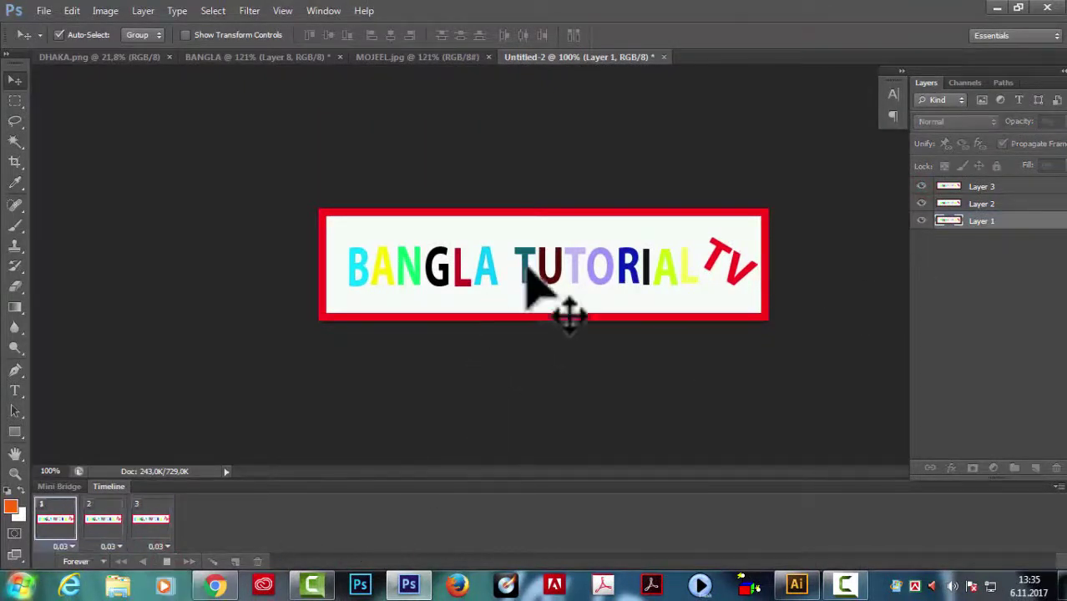
{"action": "scroll", "coordinate": [668, 292], "scroll_direction": "up", "scroll_amount": 1}
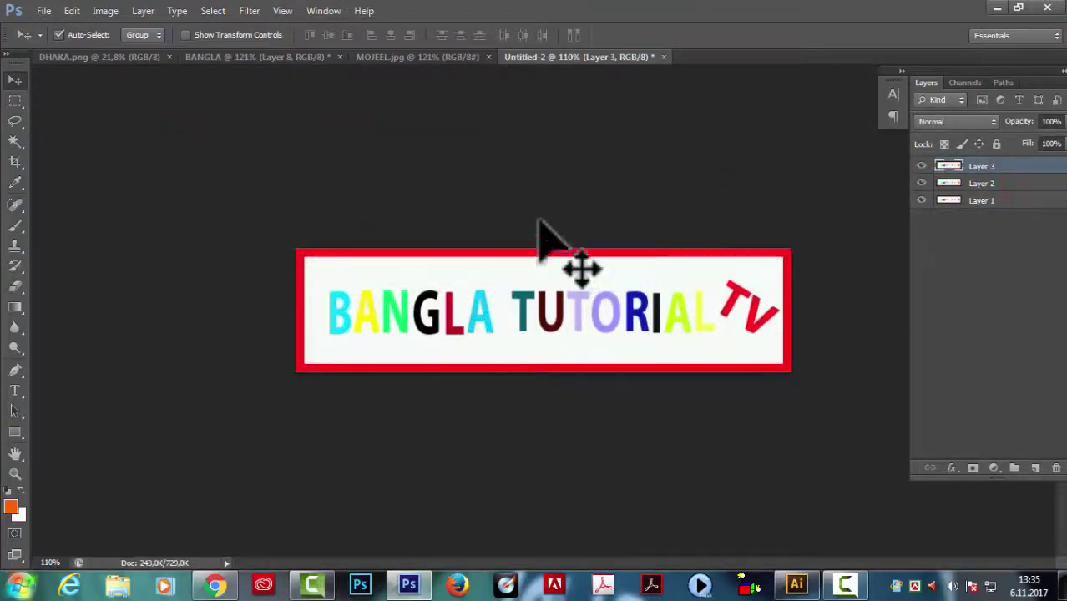
{"action": "scroll", "coordinate": [579, 393], "scroll_direction": "up", "scroll_amount": 2}
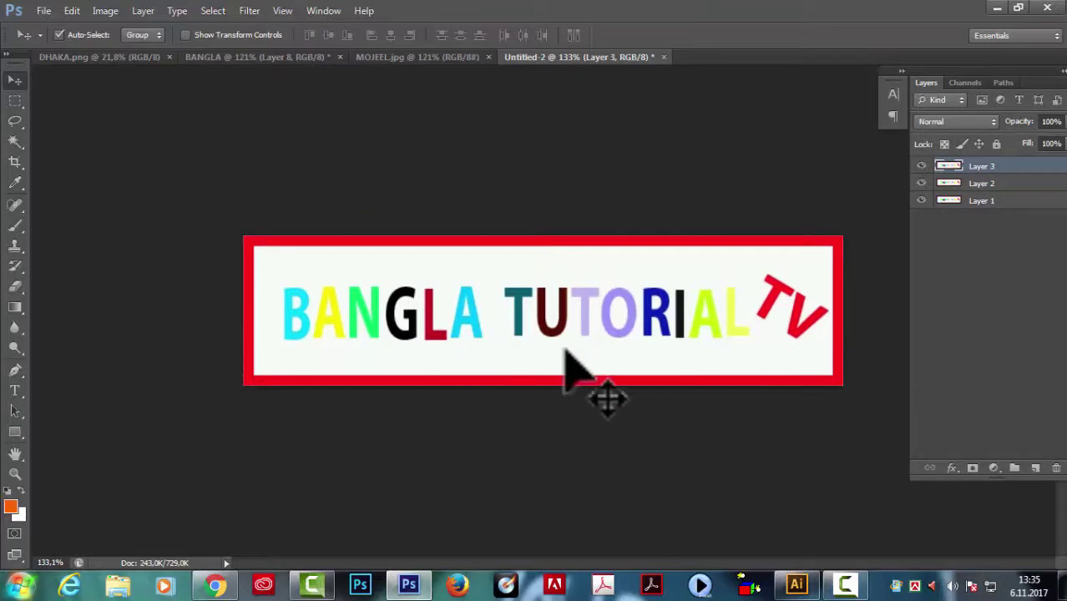
{"action": "left_click", "coordinate": [36, 11]}
{"action": "mouse_move", "coordinate": [123, 275]}
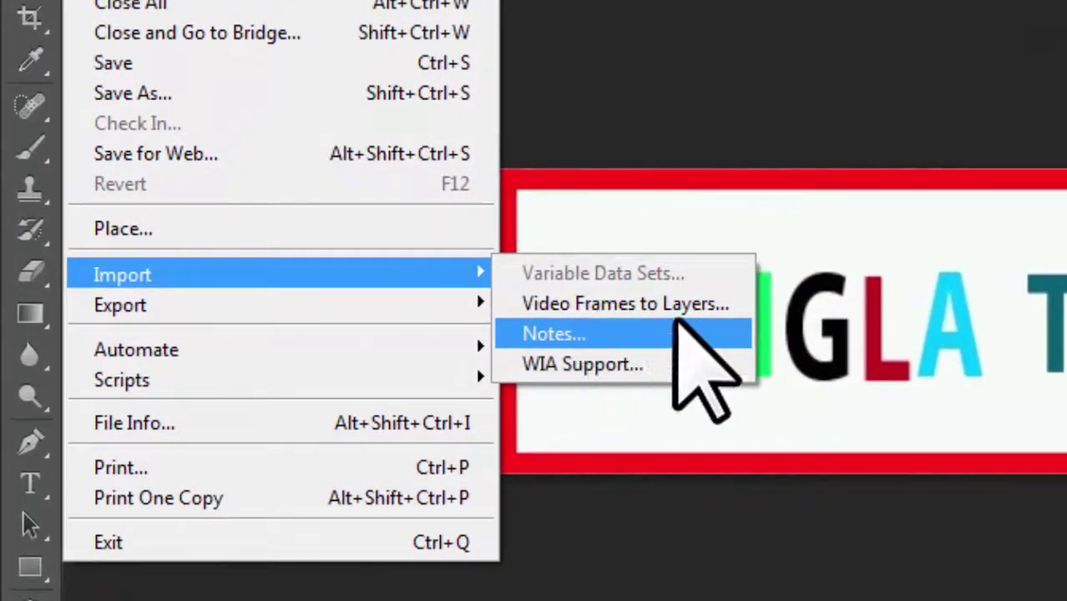
Step: Switch to the MOJEEL.jpg palace photo and open the Eyedropper flyout containing the Note tool
{"action": "key", "text": "ctrl+shift+Tab"}
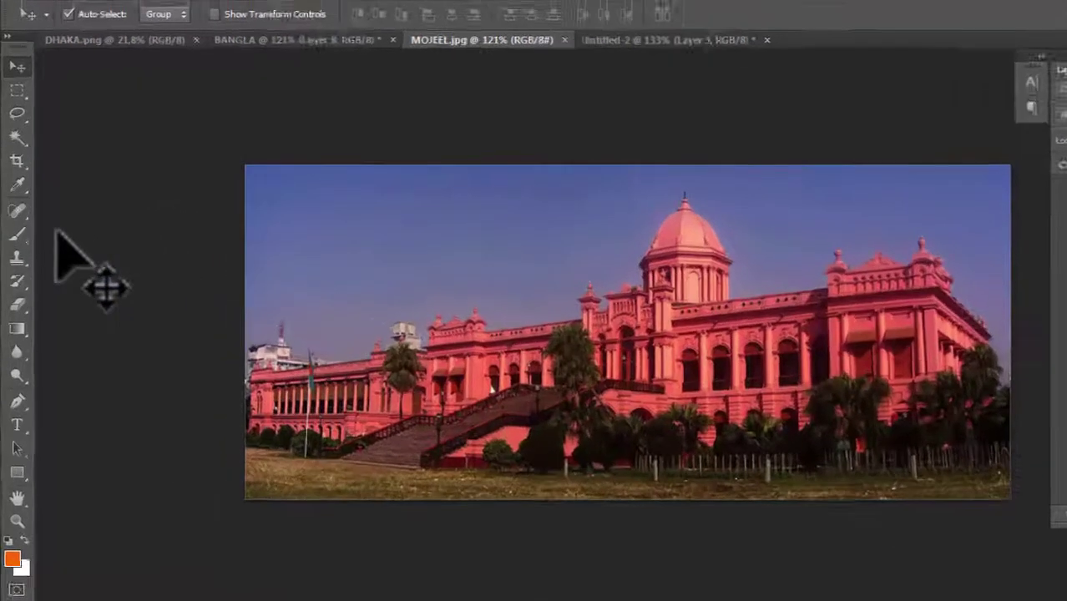
{"action": "right_click", "coordinate": [15, 183]}
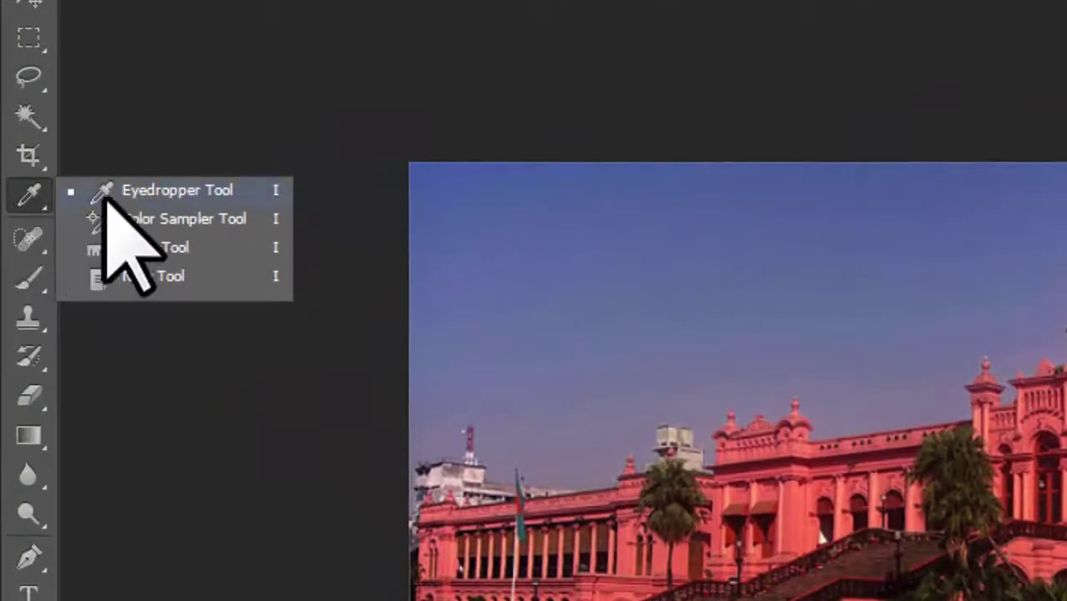
Step: With the Note tool at 161% zoom, add a 'DELET TREE' note on the central tree
{"action": "left_click", "coordinate": [155, 275]}
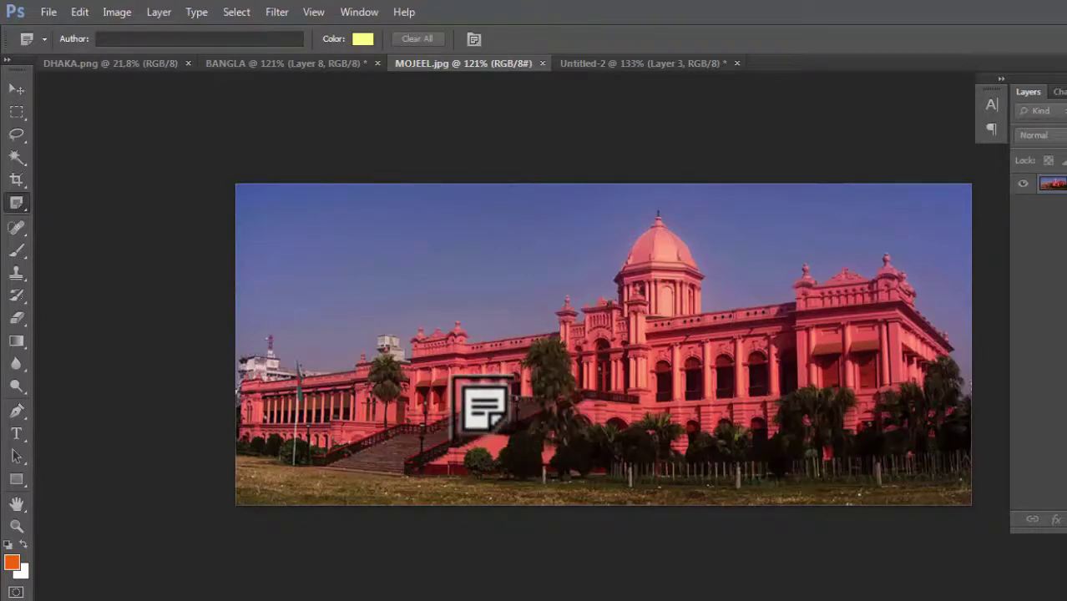
{"action": "key", "text": "ctrl+plus"}
{"action": "type", "text": "DELET TOWER"}
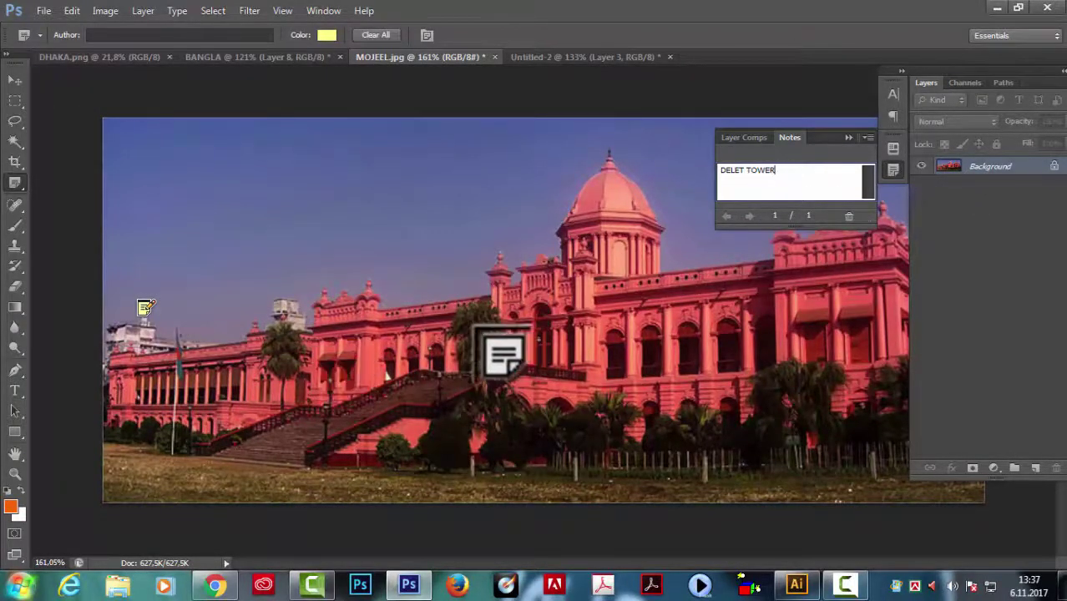
{"action": "left_click", "coordinate": [143, 308]}
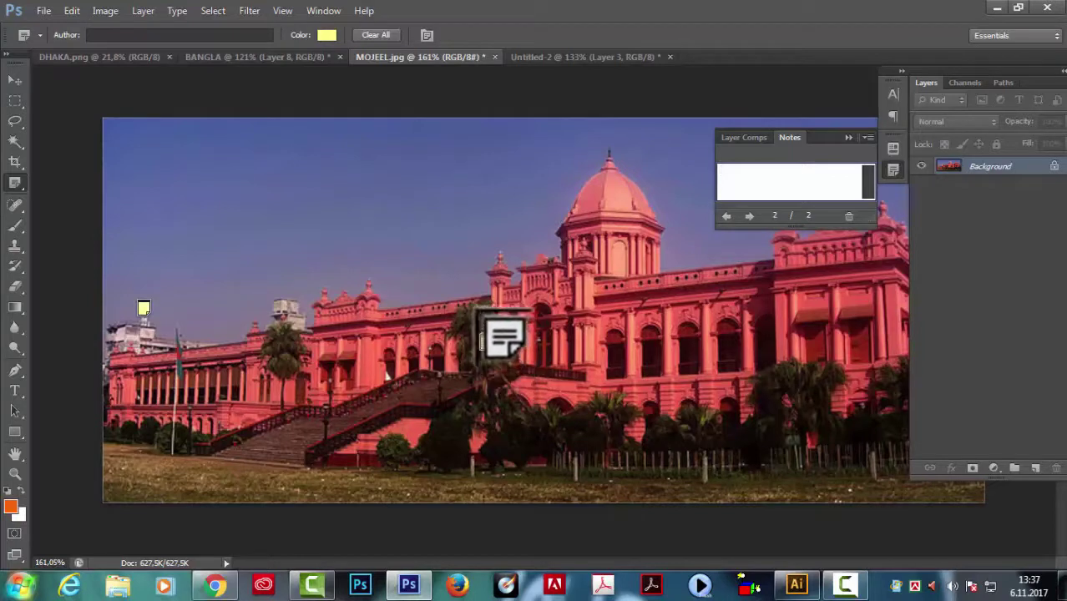
{"action": "type", "text": "DELET TREE"}
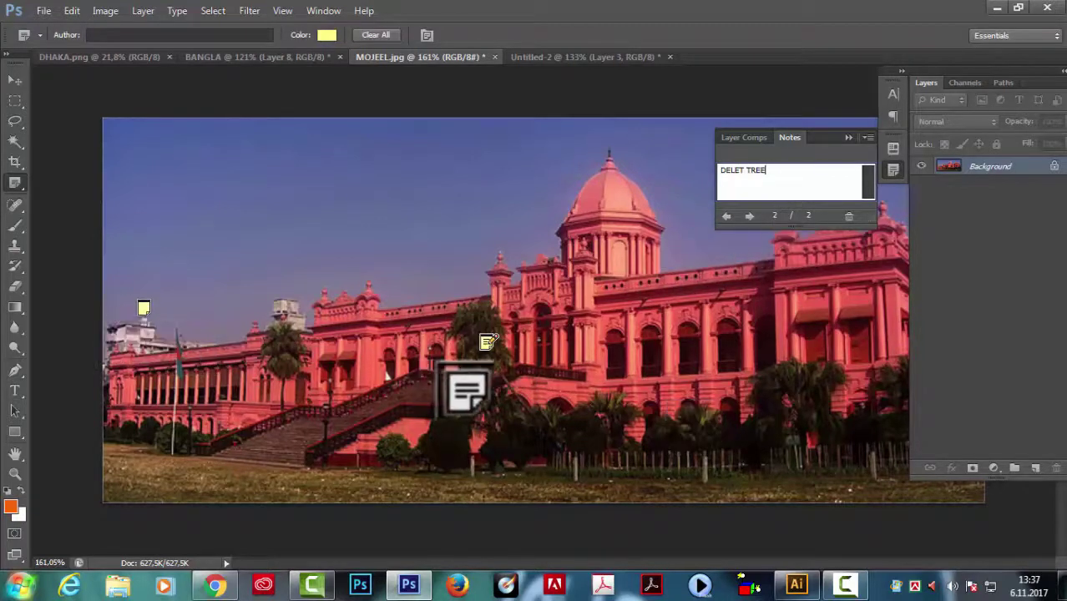
{"action": "left_click", "coordinate": [655, 7]}
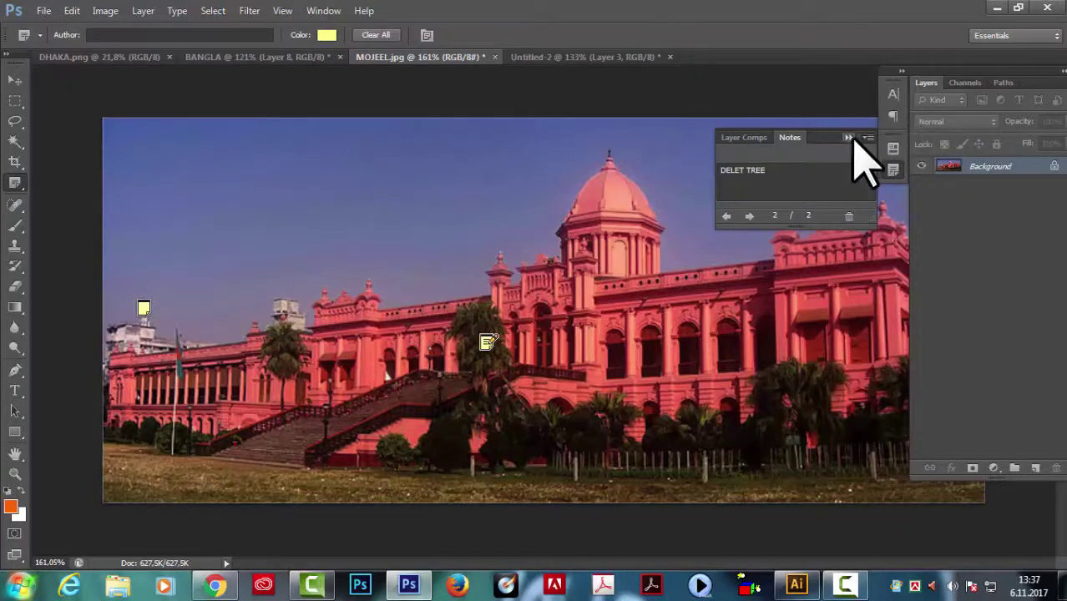
Step: Return to the Move tool, open the tower note, then display the 'DELET TREE' note
{"action": "left_click", "coordinate": [849, 138]}
{"action": "left_click", "coordinate": [11, 78]}
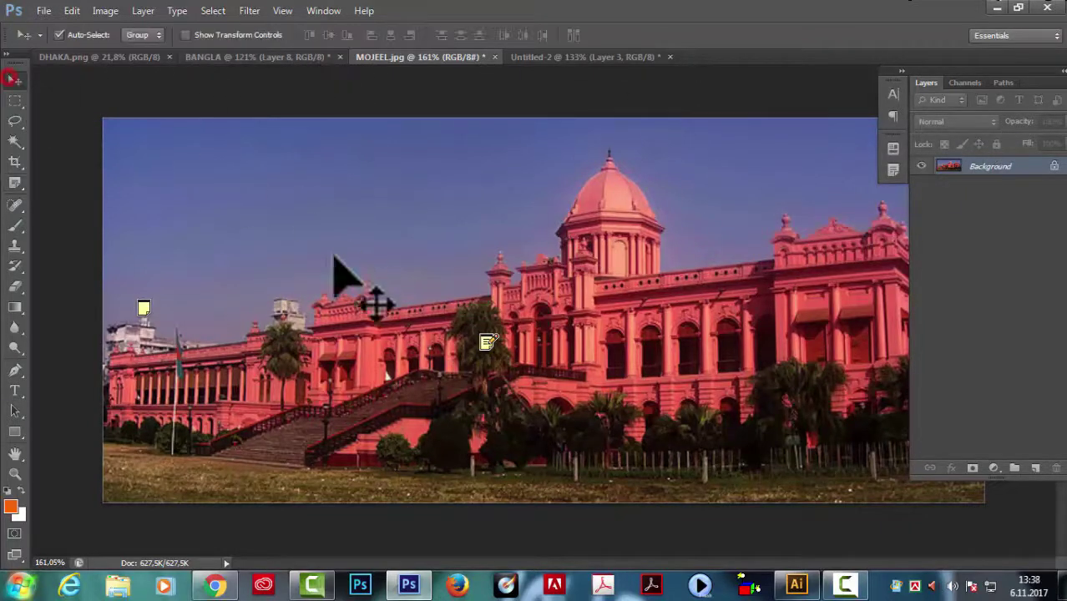
{"action": "left_click", "coordinate": [143, 307]}
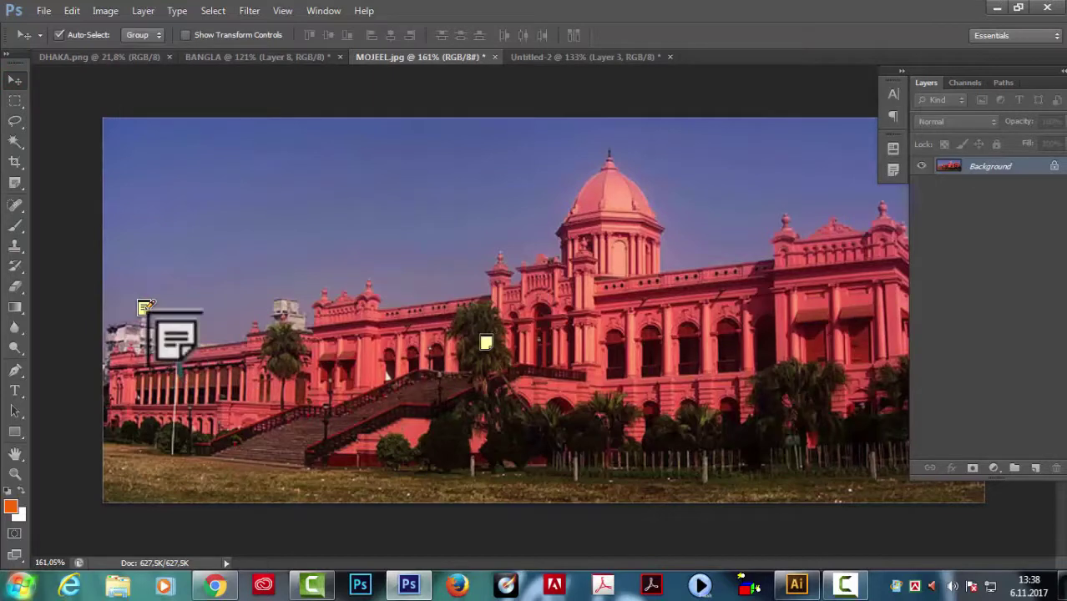
{"action": "double_click", "coordinate": [143, 307]}
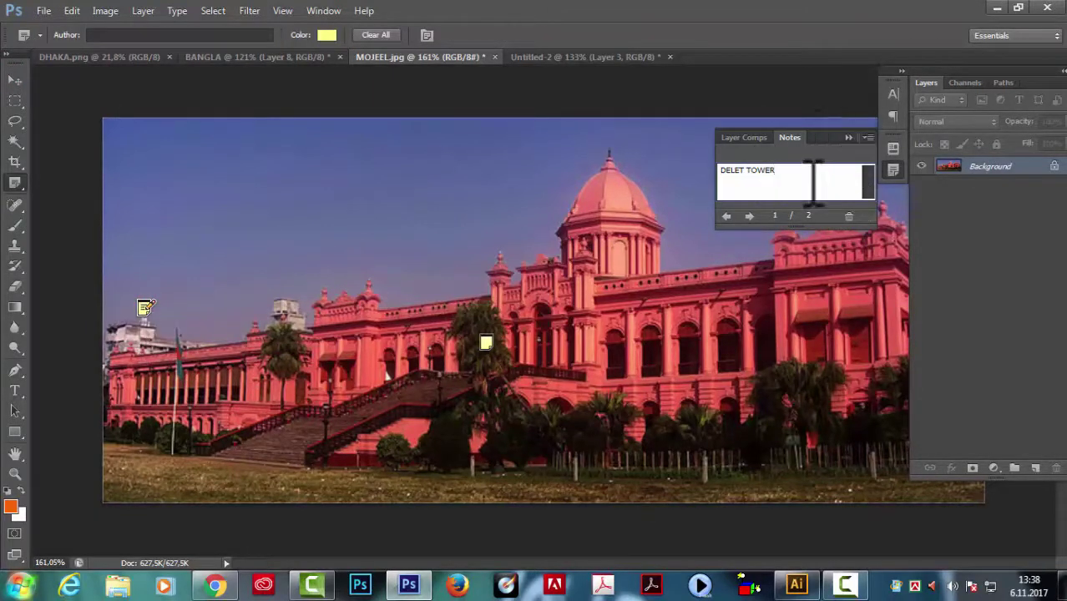
{"action": "left_click", "coordinate": [485, 342]}
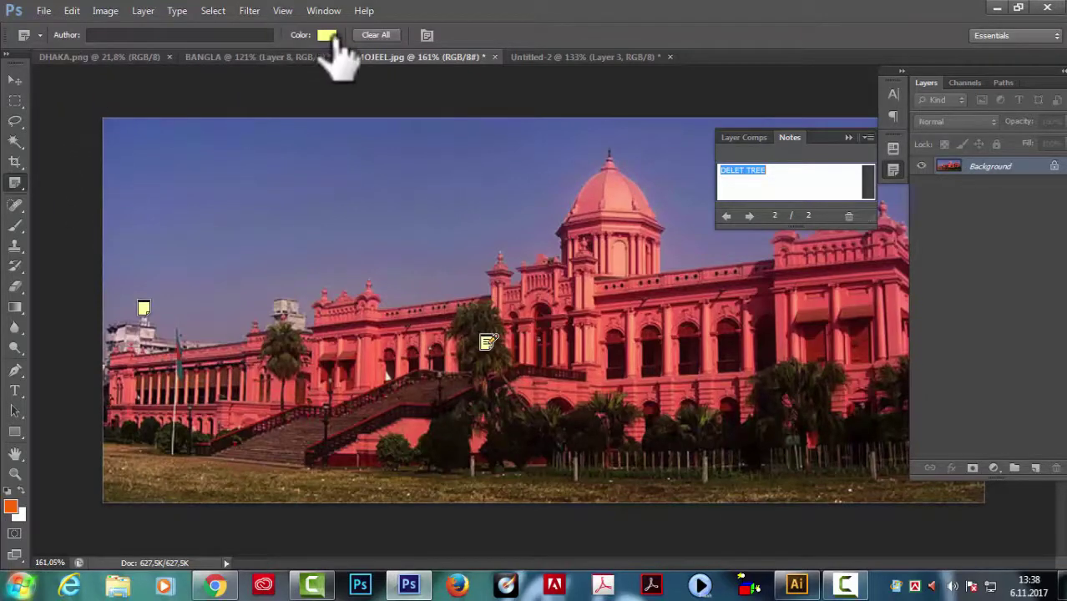
Step: Change the tree note's colour to magenta f108f4 in the Color Picker
{"action": "left_click", "coordinate": [326, 35]}
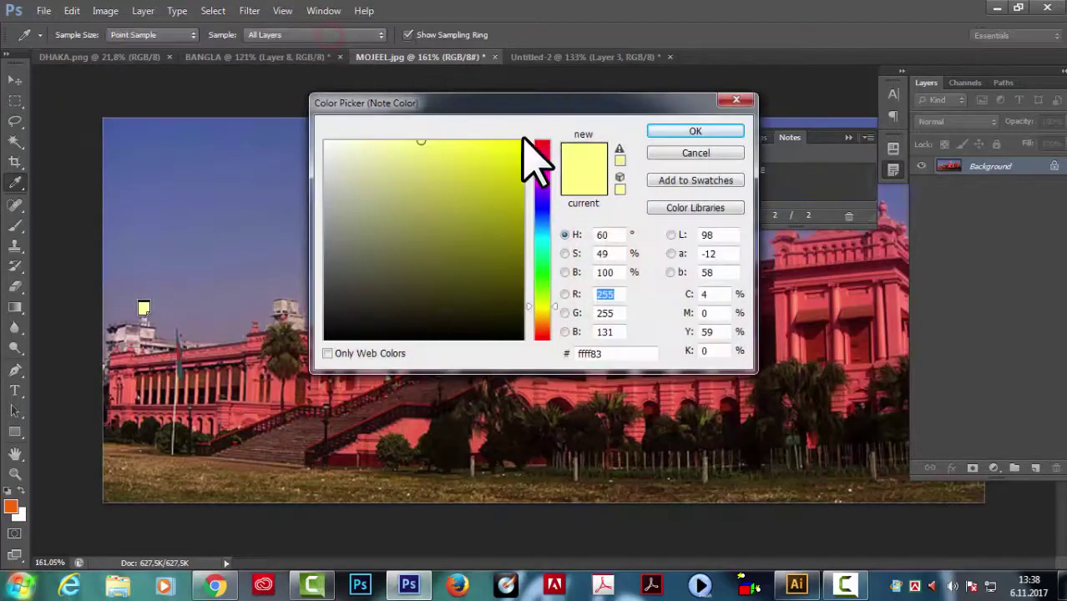
{"action": "left_click", "coordinate": [544, 174]}
{"action": "left_click", "coordinate": [514, 148]}
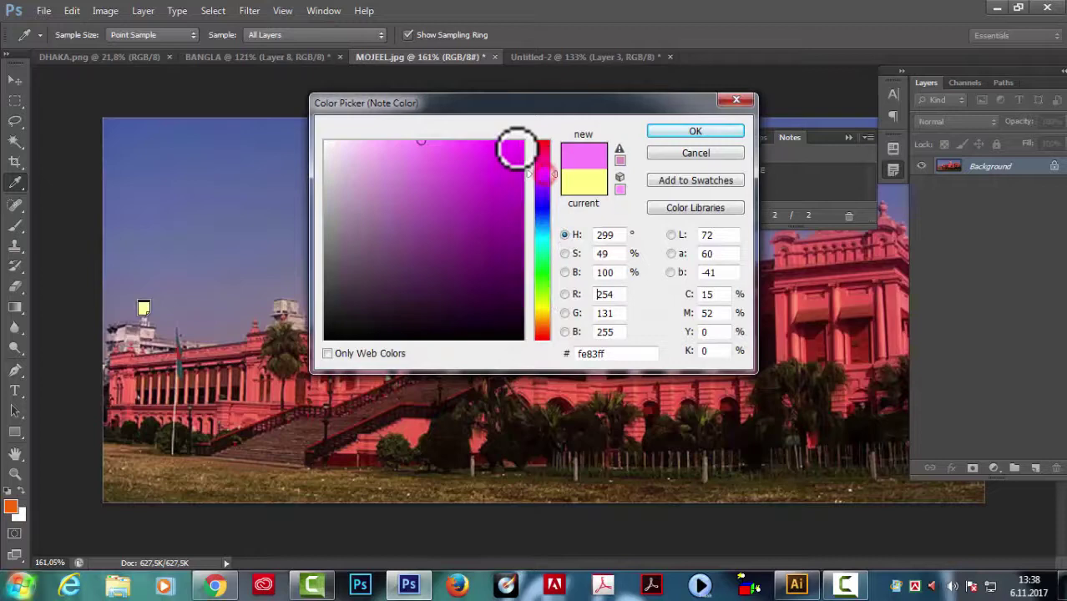
{"action": "left_click", "coordinate": [680, 132]}
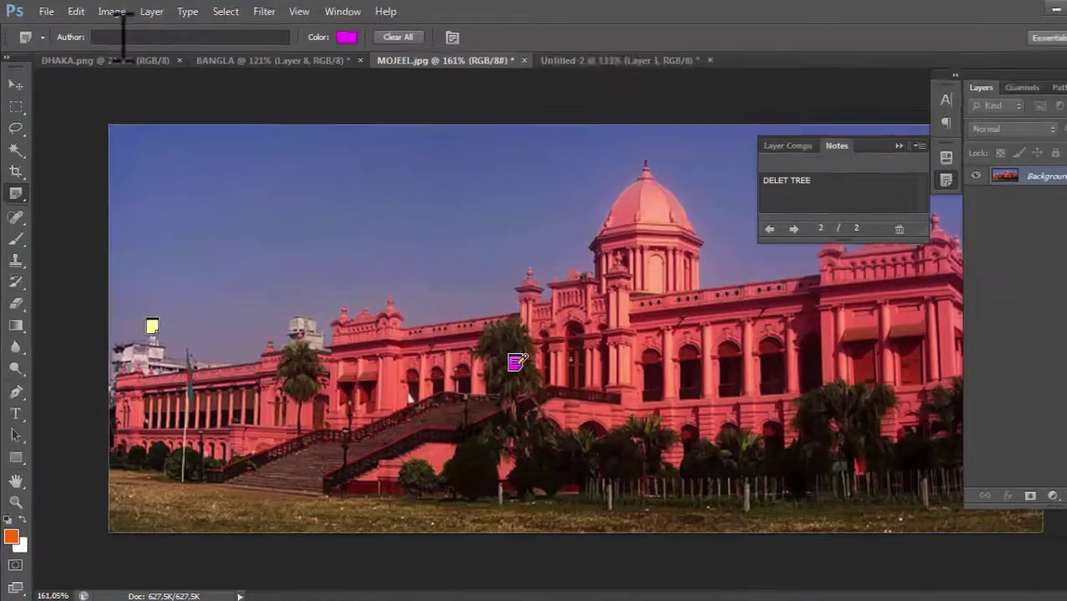
{"action": "left_click", "coordinate": [119, 36]}
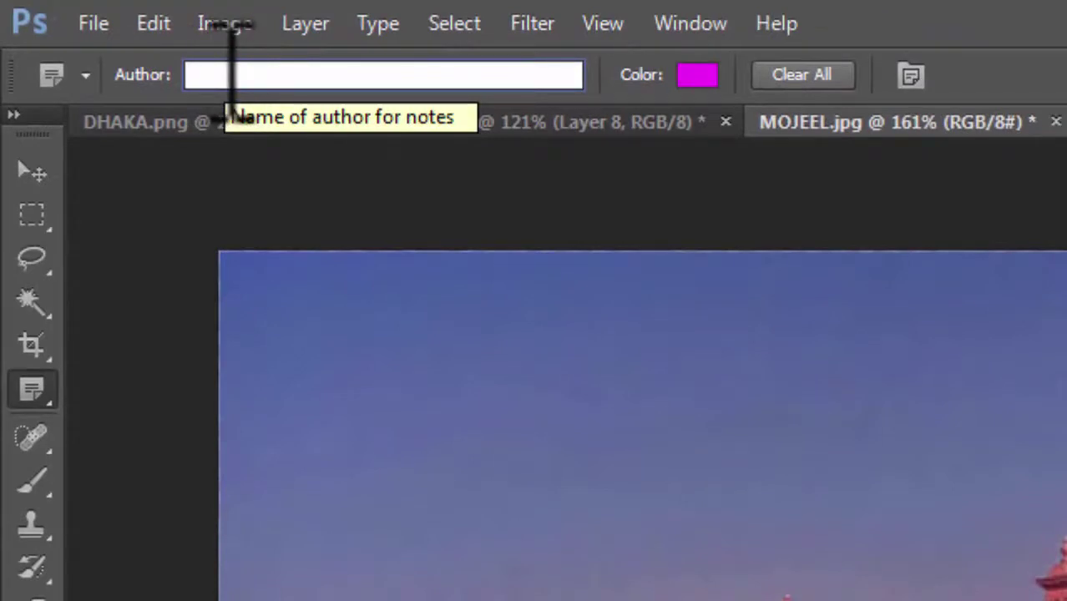
Step: Set the tree note's author to BANGLA TUTORIAL TV and leave note-placing mode
{"action": "type", "text": "BANGLA TUTORIAL TV"}
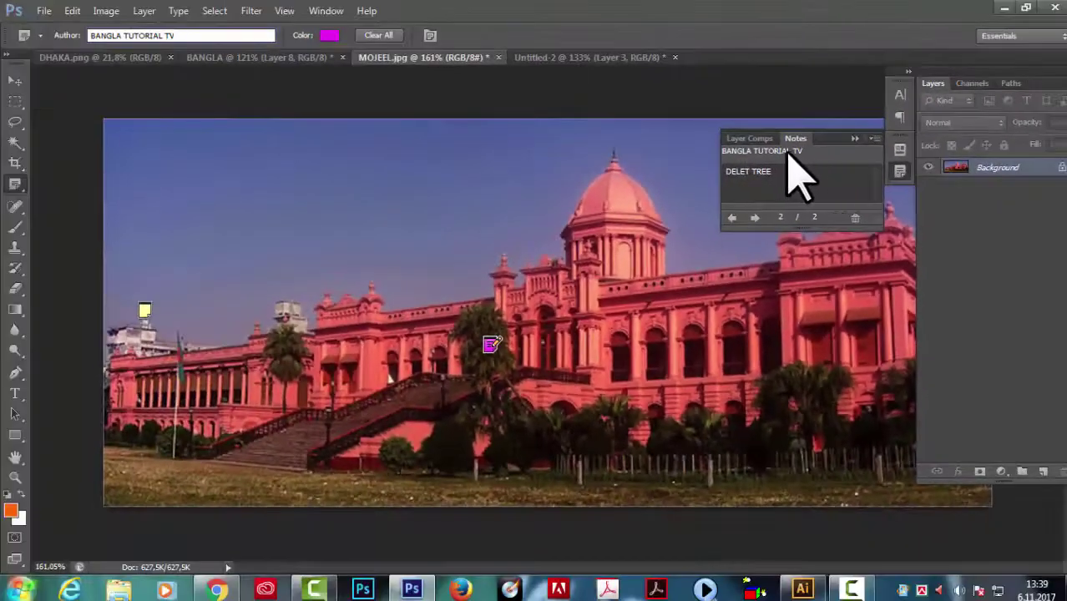
{"action": "left_click", "coordinate": [853, 140]}
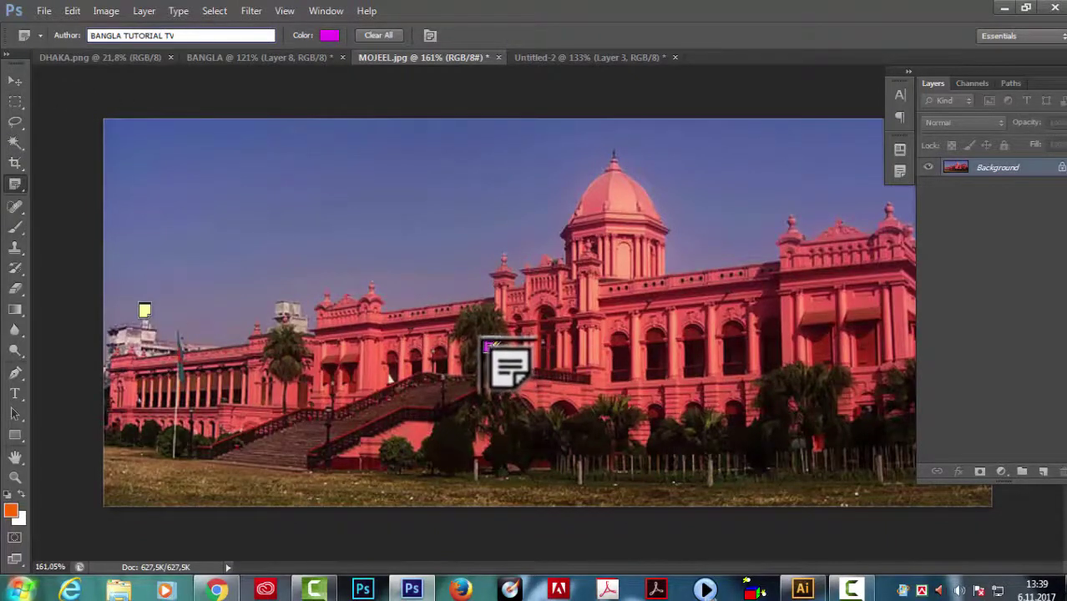
{"action": "left_click", "coordinate": [15, 81]}
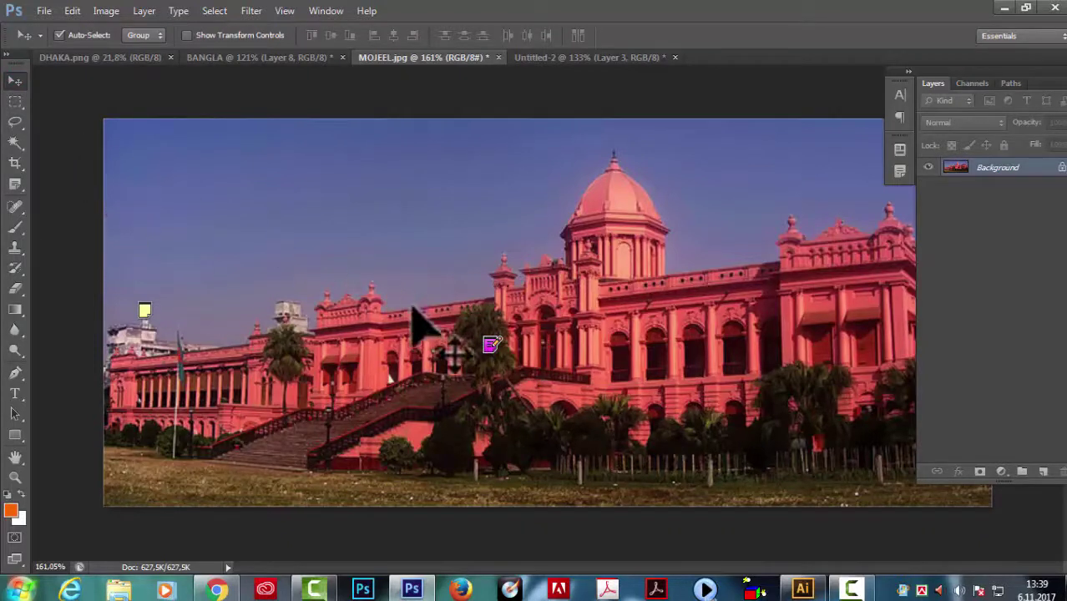
Step: Reopen and close the tree note and the tower note to review them
{"action": "double_click", "coordinate": [494, 347]}
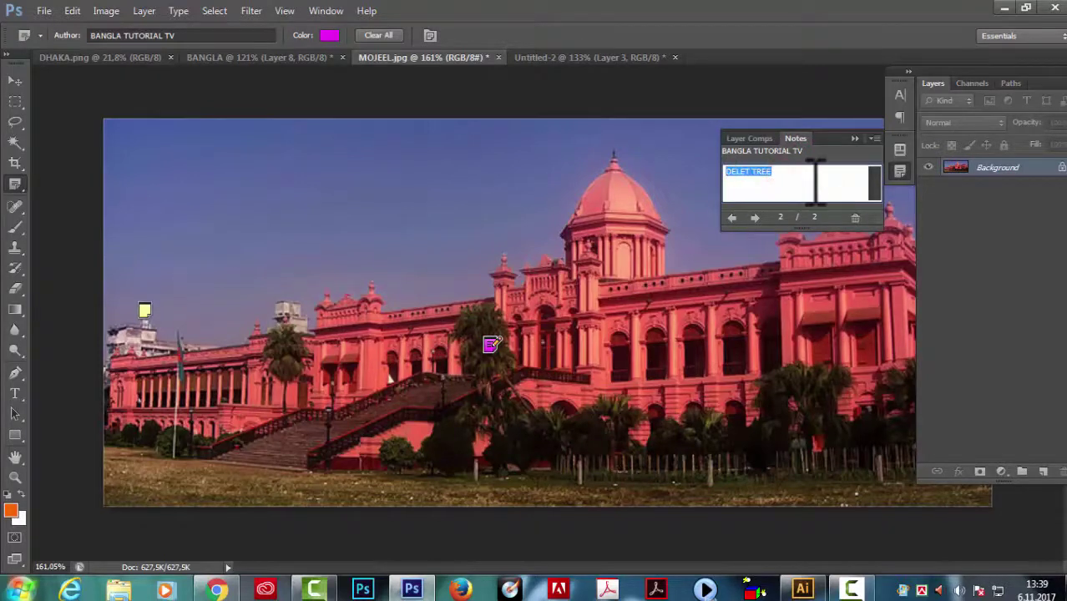
{"action": "left_click", "coordinate": [854, 139]}
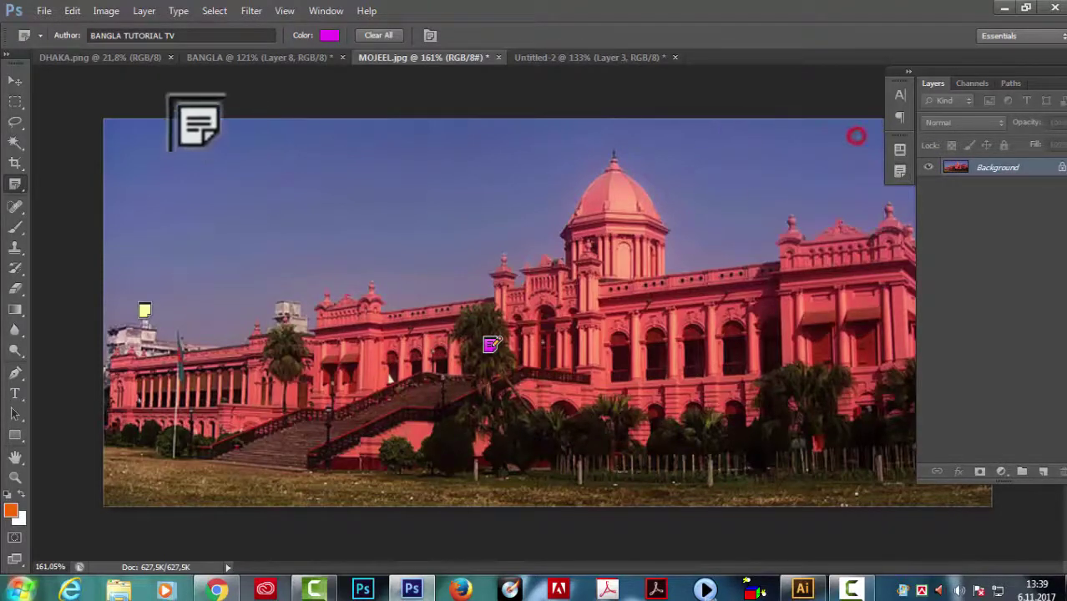
{"action": "left_click", "coordinate": [15, 81]}
{"action": "double_click", "coordinate": [146, 310]}
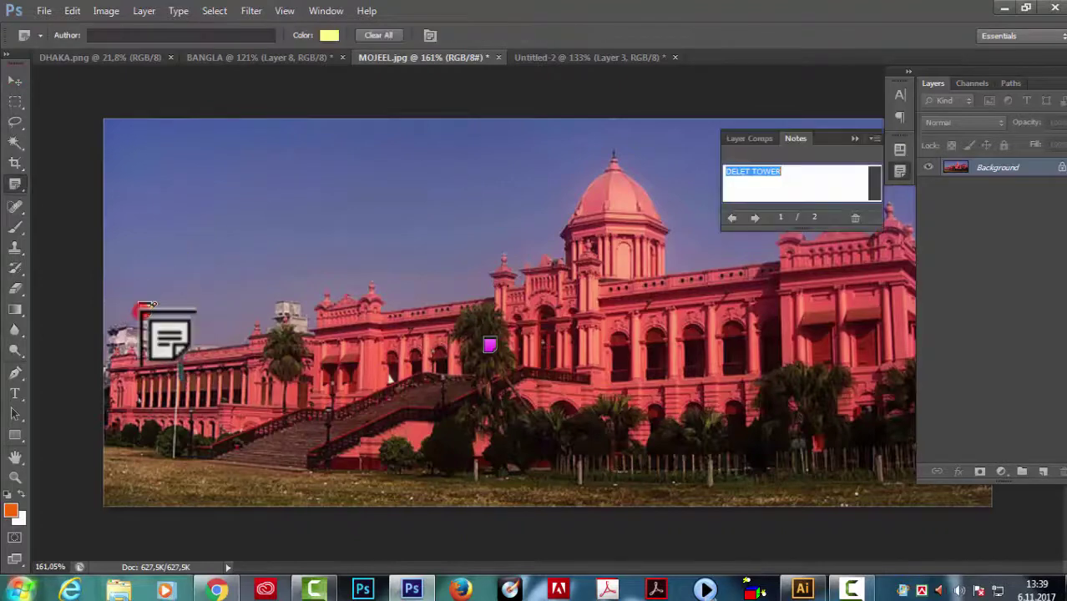
{"action": "left_click", "coordinate": [854, 138]}
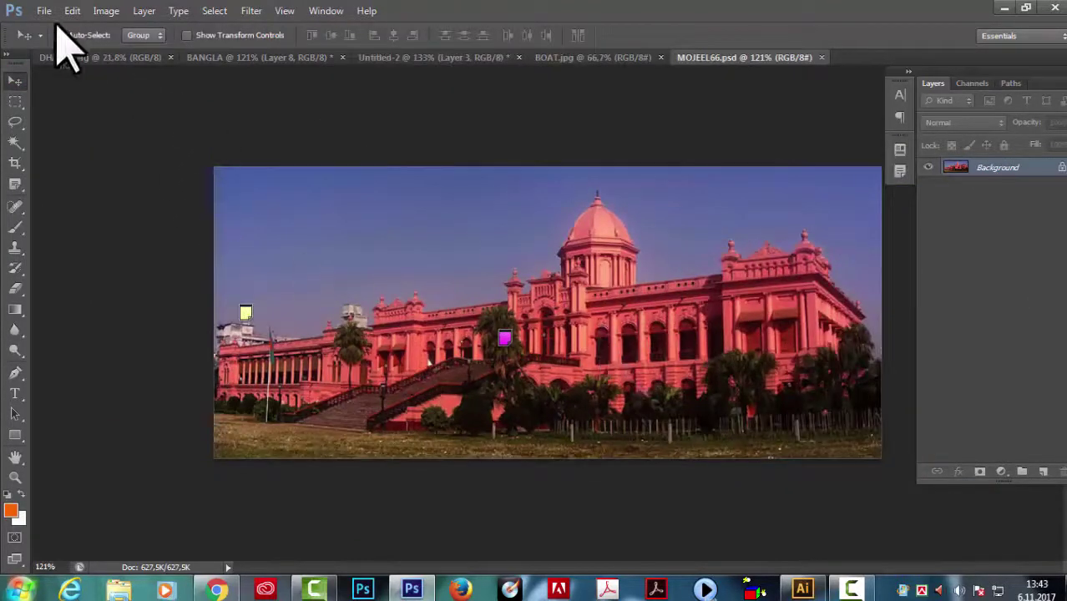
Step: Save the photo as Photoshop PDF MOJEEL55.pdf with notes included
{"action": "left_click", "coordinate": [41, 11]}
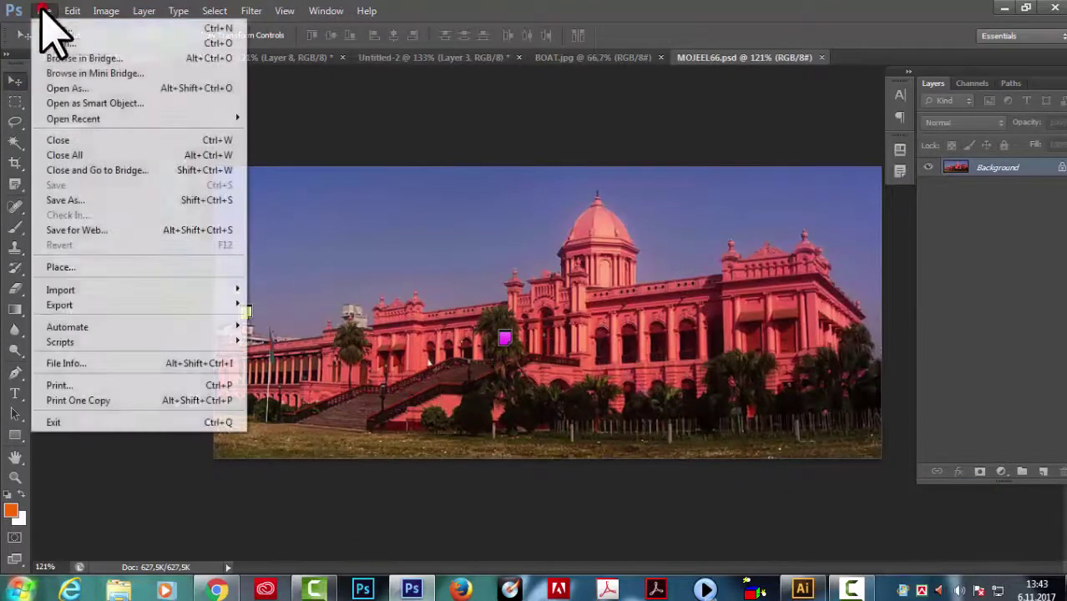
{"action": "left_click", "coordinate": [77, 202]}
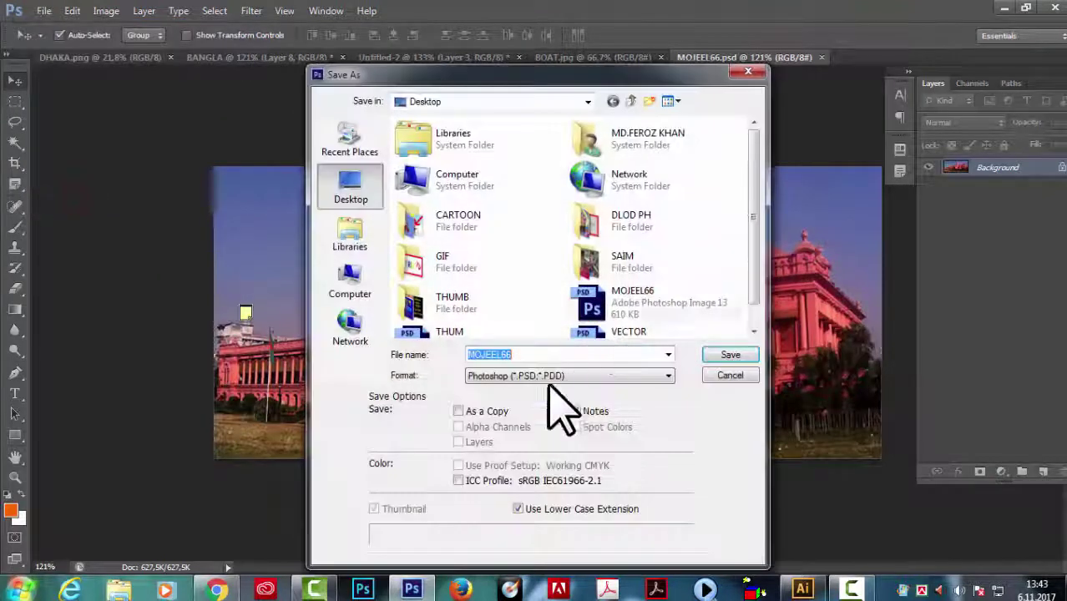
{"action": "left_click", "coordinate": [668, 376]}
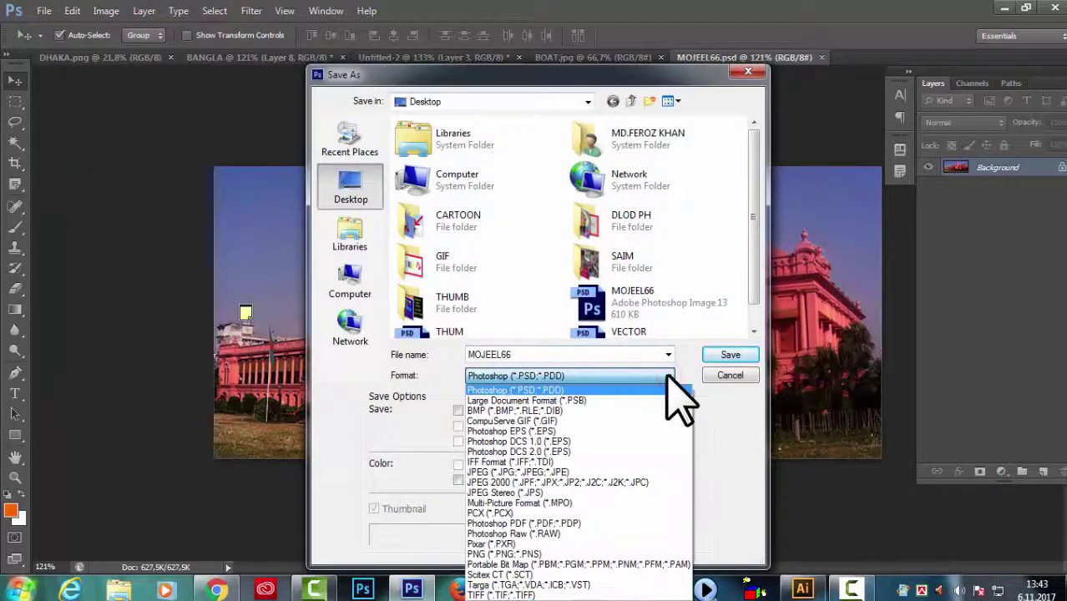
{"action": "left_click", "coordinate": [563, 522]}
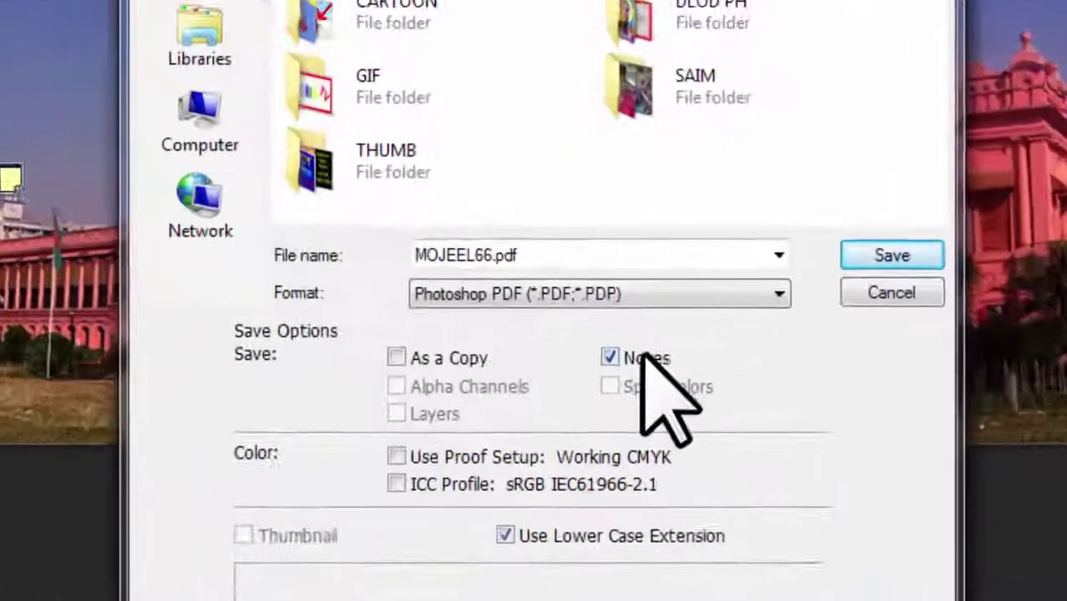
{"action": "left_click", "coordinate": [575, 410]}
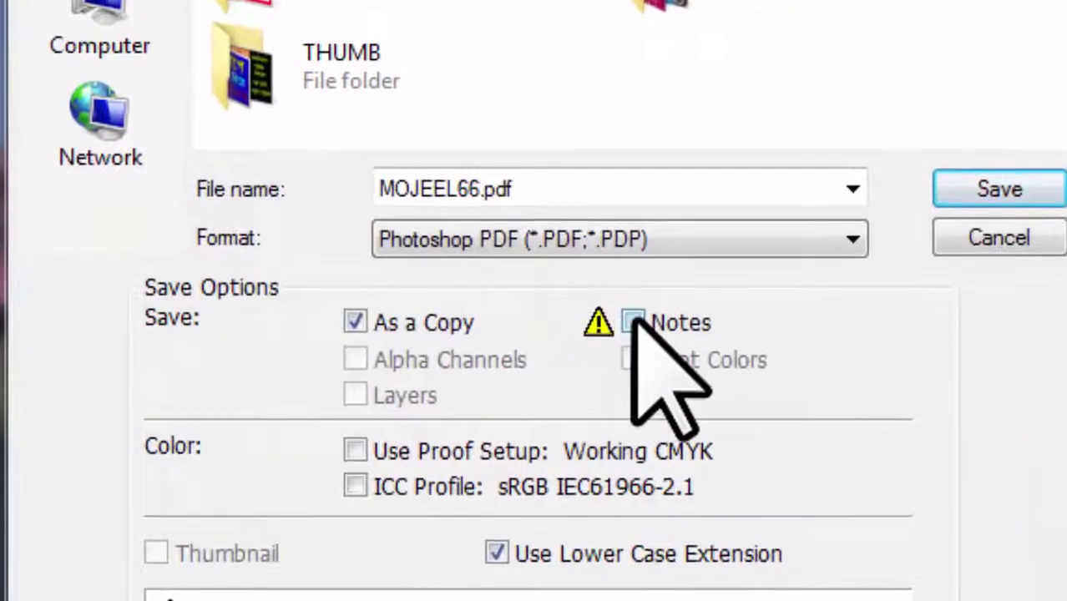
{"action": "left_click", "coordinate": [632, 321]}
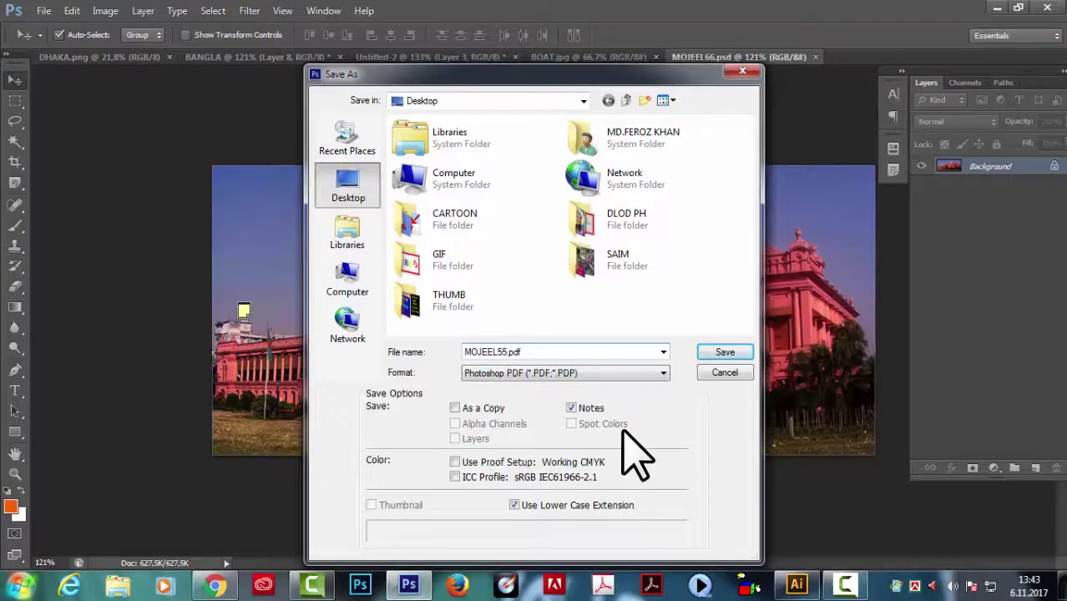
{"action": "left_click", "coordinate": [714, 352]}
{"action": "left_click", "coordinate": [561, 235]}
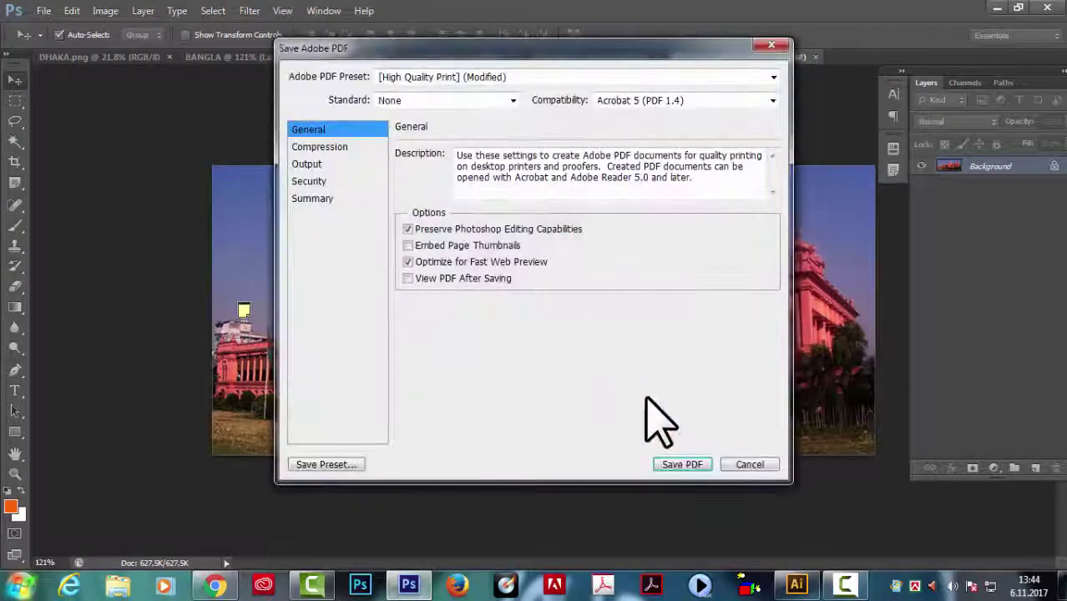
{"action": "left_click", "coordinate": [680, 466]}
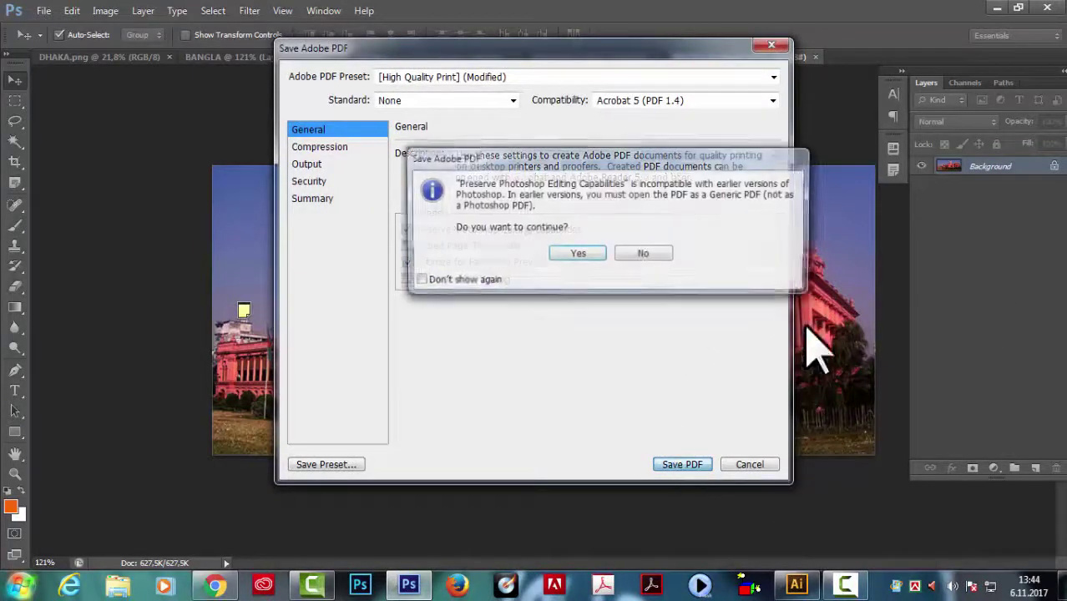
{"action": "left_click", "coordinate": [582, 255]}
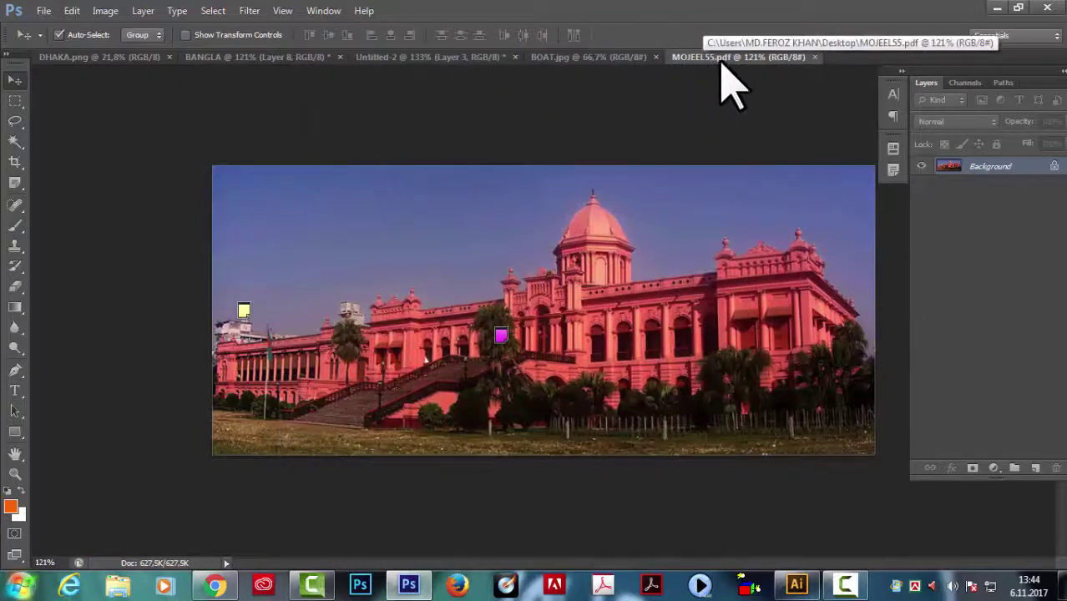
Step: Close MOJEEL55.pdf and import its notes from the Desktop into BOAT.jpg
{"action": "left_click", "coordinate": [814, 57]}
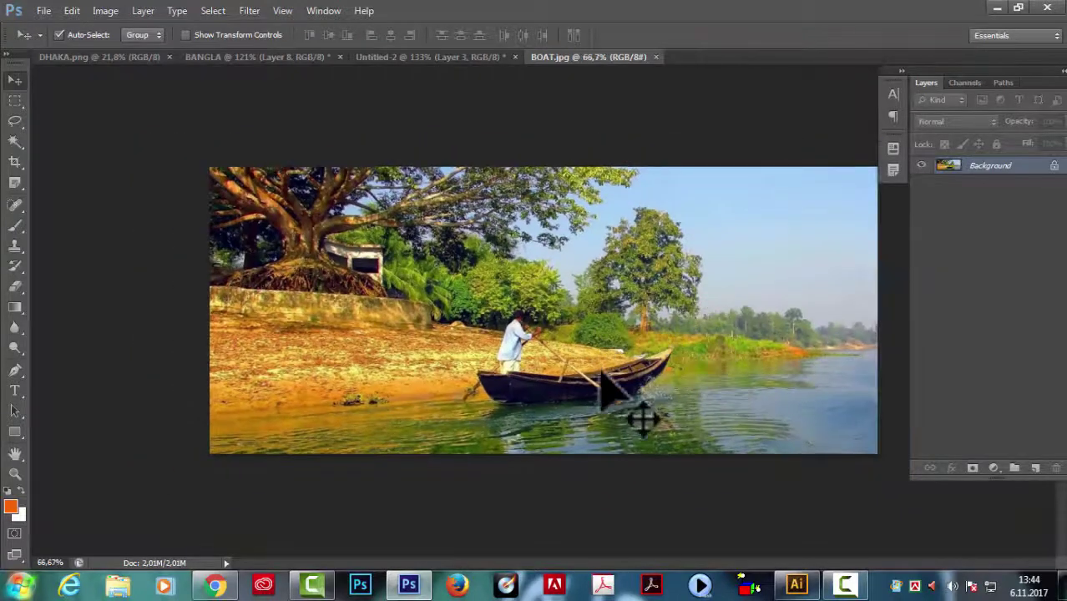
{"action": "left_click", "coordinate": [42, 12]}
{"action": "mouse_move", "coordinate": [60, 287]}
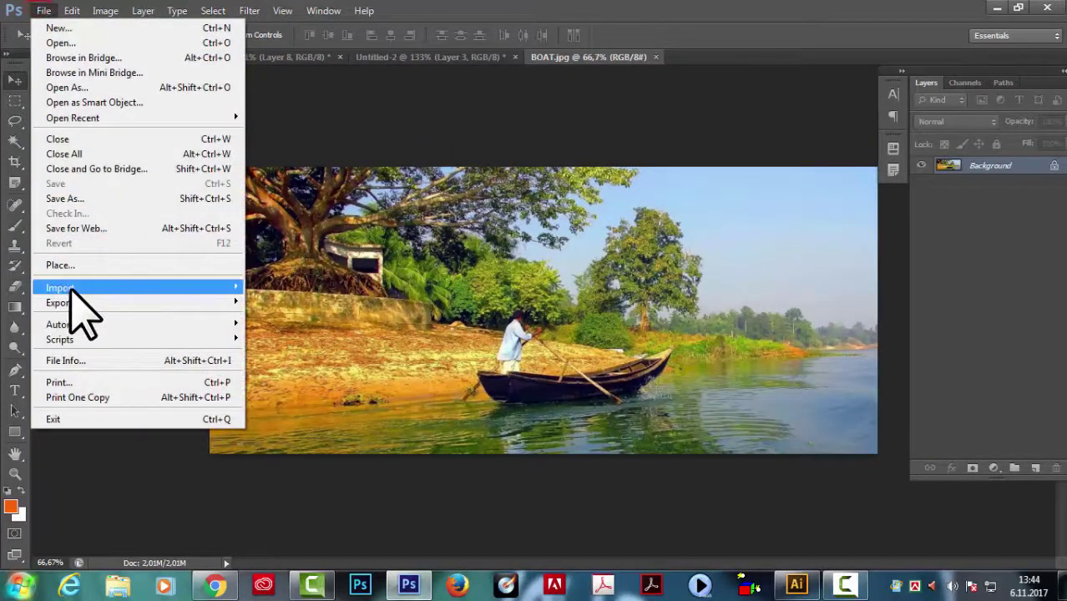
{"action": "left_click", "coordinate": [256, 316]}
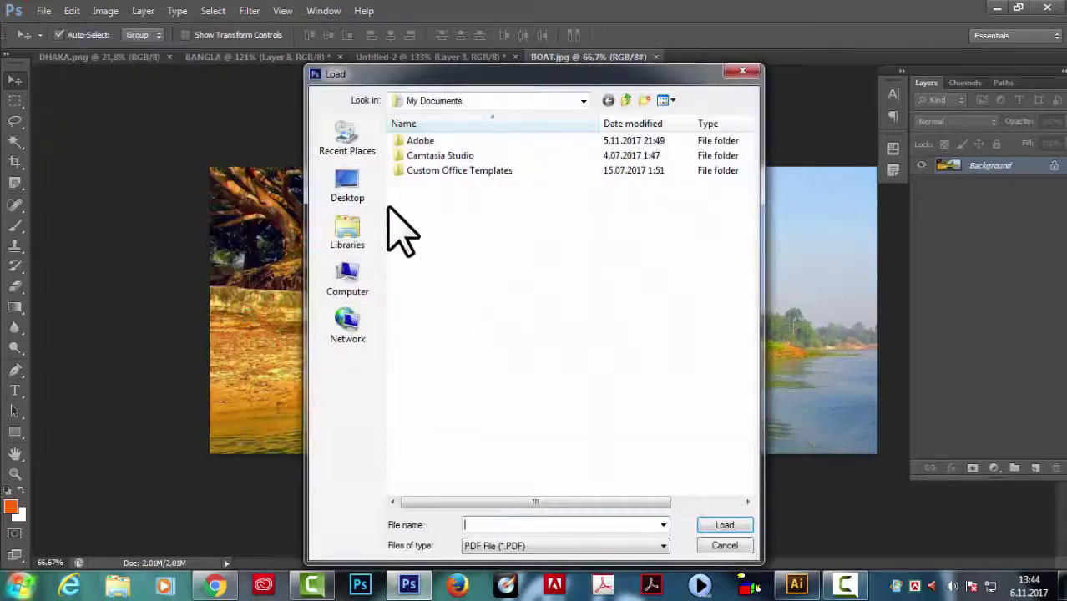
{"action": "left_click", "coordinate": [347, 185]}
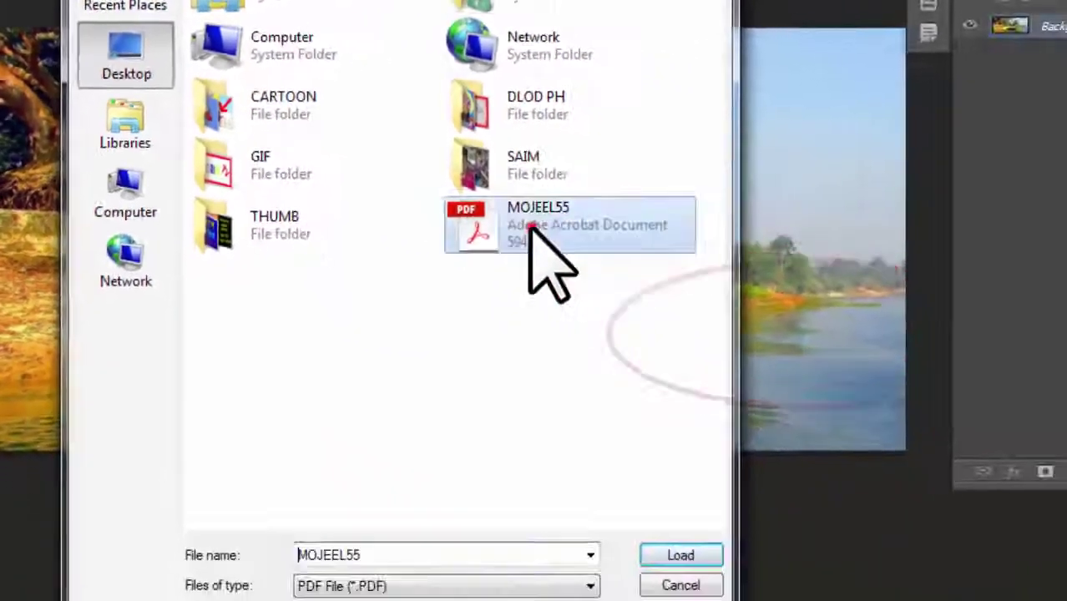
{"action": "left_click", "coordinate": [492, 226]}
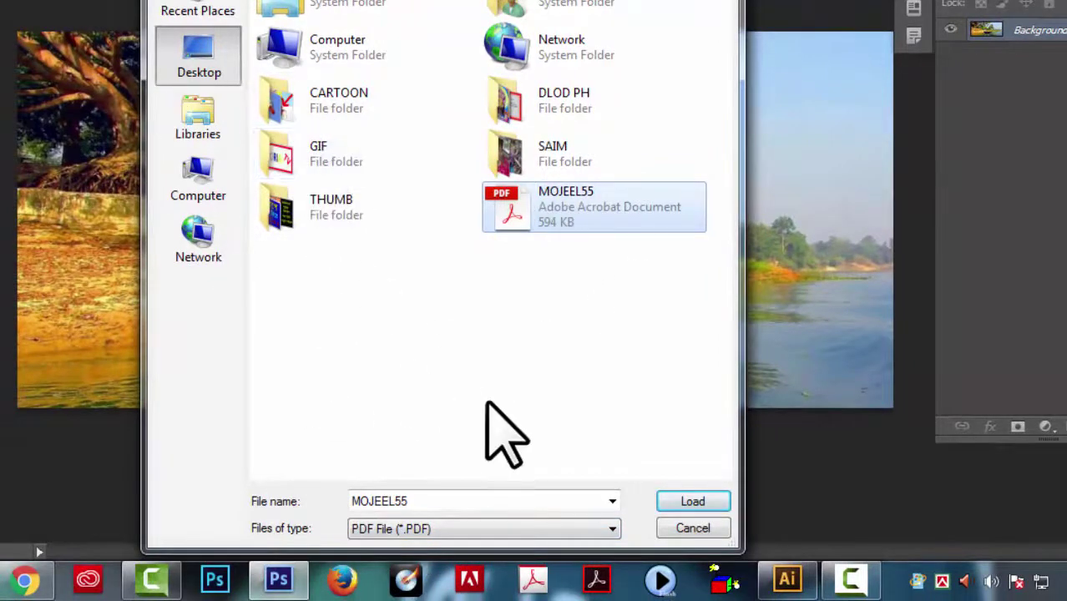
{"action": "left_click", "coordinate": [701, 504]}
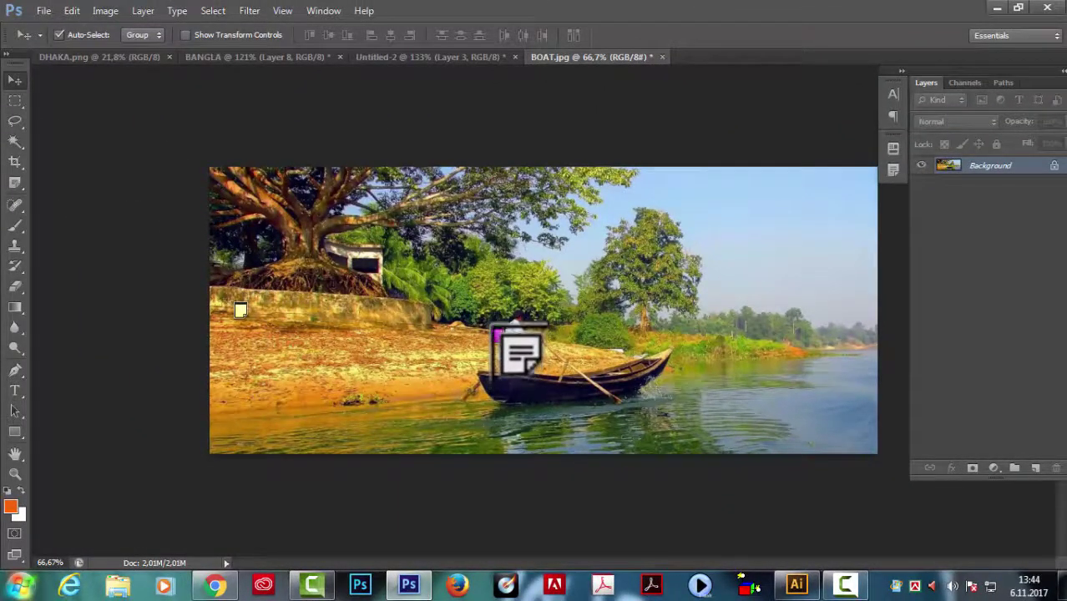
Step: Dismiss the locked-layer warning and place a new note on the boat
{"action": "left_click", "coordinate": [517, 355]}
{"action": "key", "text": "Return"}
{"action": "key", "text": "i"}
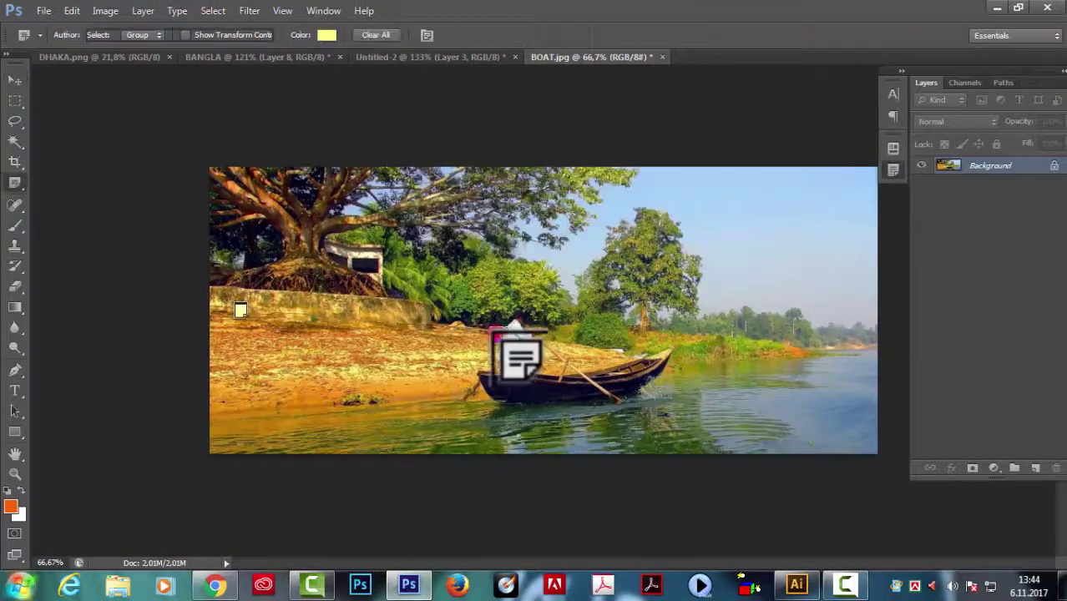
{"action": "left_click", "coordinate": [496, 335]}
Step: Enter the note text 'DELET TREE' and move both notes onto the trees in BOAT.jpg
{"action": "type", "text": "DELET TREE"}
{"action": "left_click", "coordinate": [847, 137]}
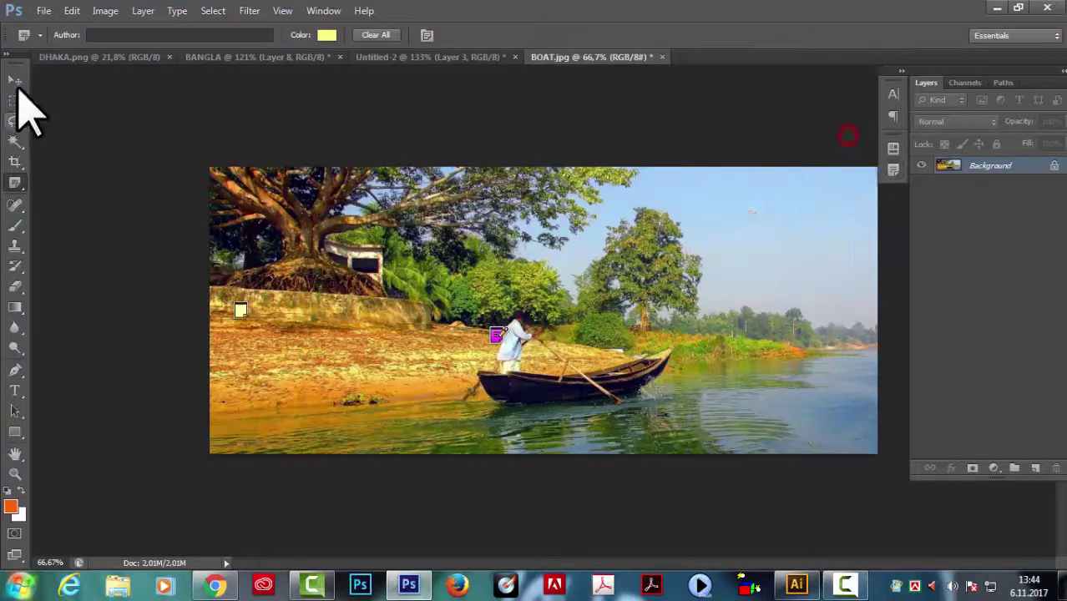
{"action": "left_click", "coordinate": [15, 80]}
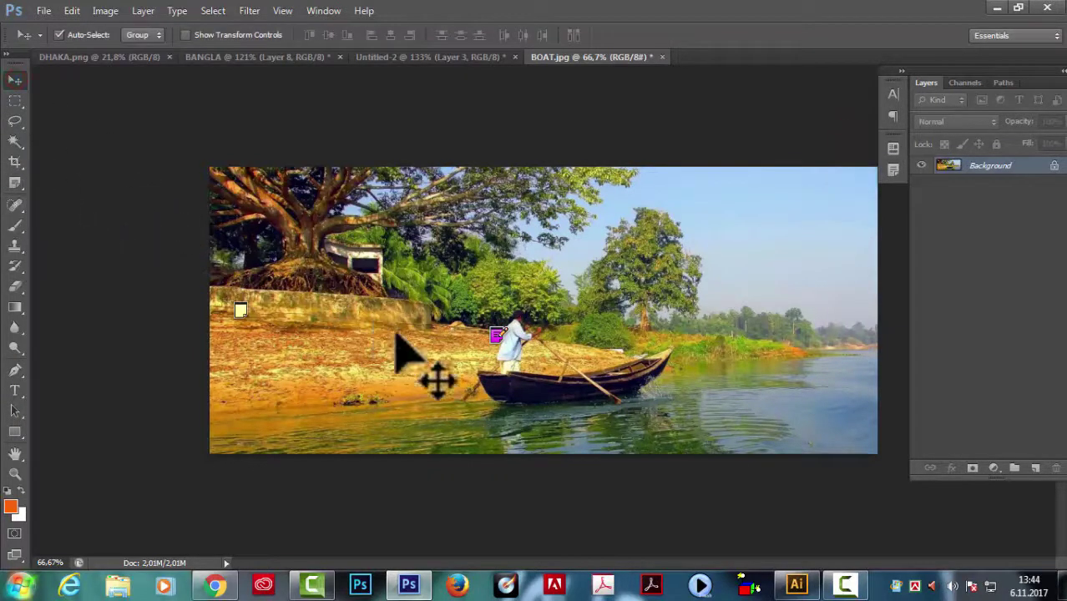
{"action": "key", "text": "i"}
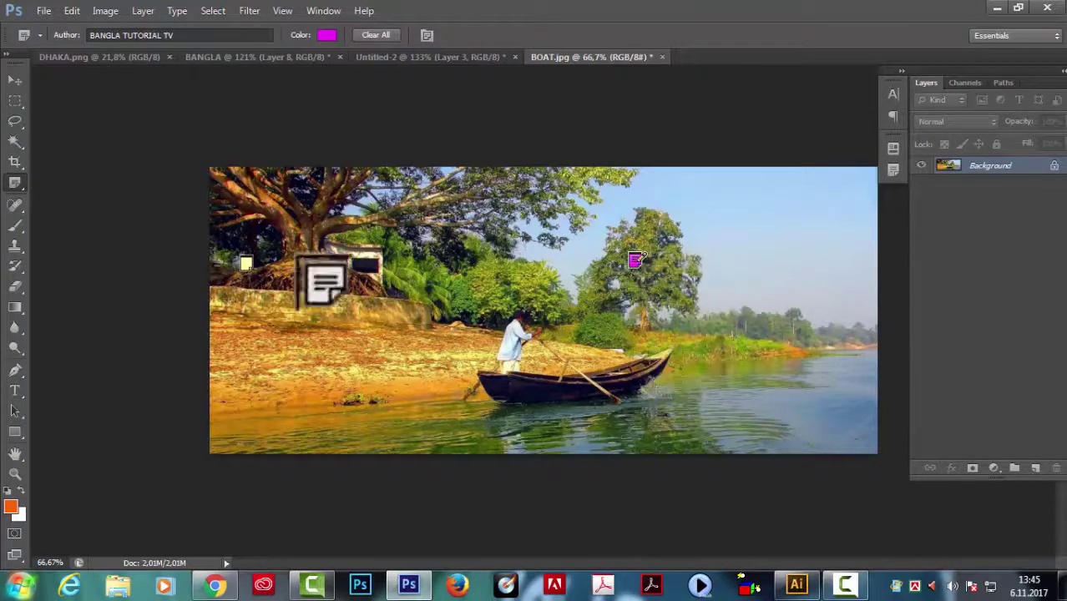
Step: Try importing via WIA Support and dismiss the 'No WIA compatible devices' error
{"action": "left_click", "coordinate": [44, 10]}
{"action": "mouse_move", "coordinate": [284, 273]}
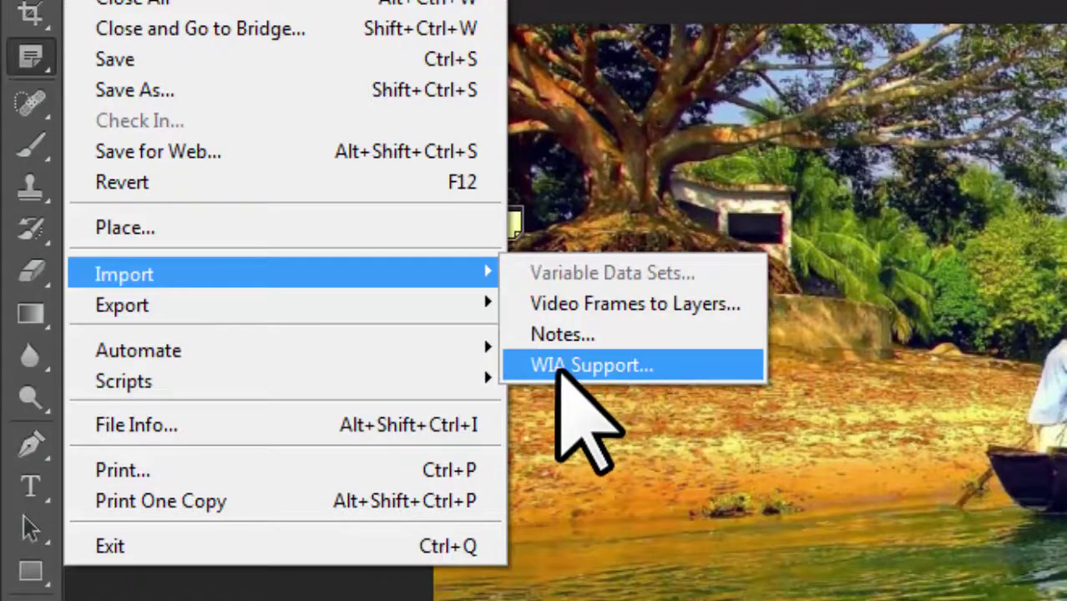
{"action": "left_click", "coordinate": [558, 367]}
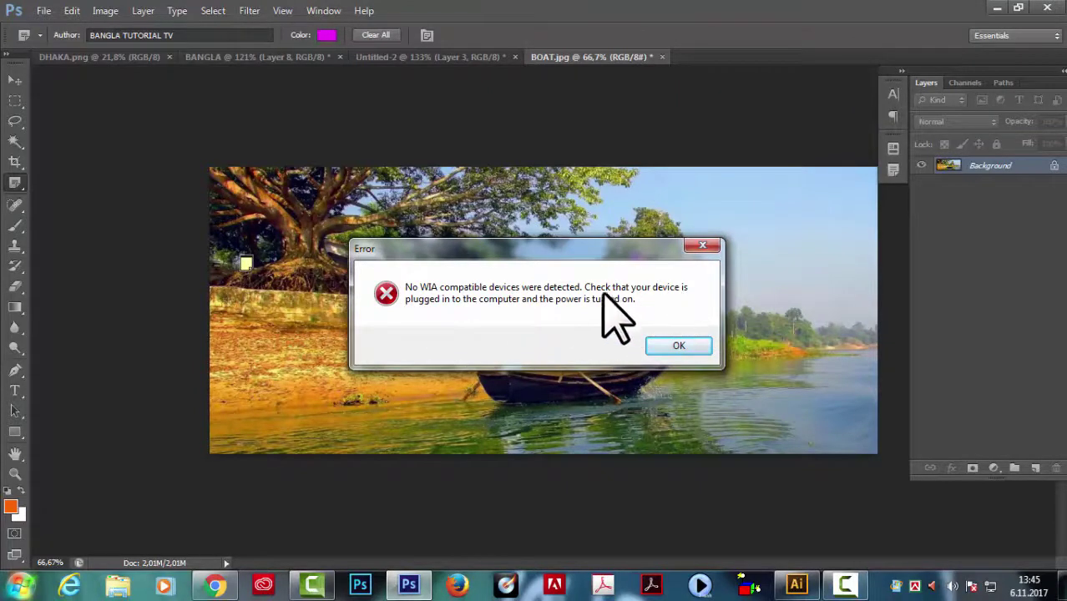
{"action": "left_click", "coordinate": [677, 346]}
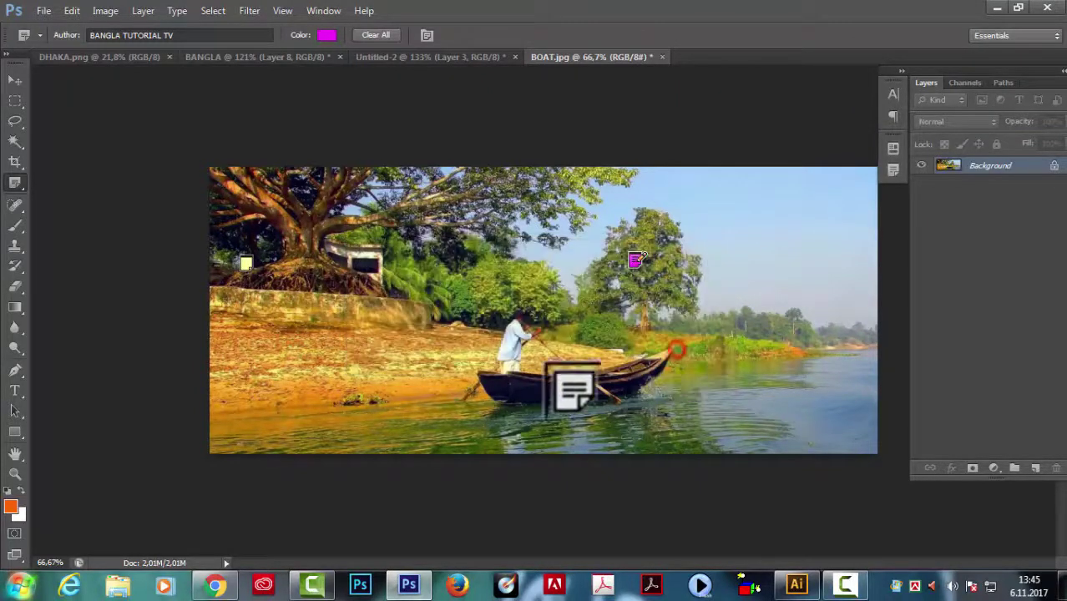
{"action": "left_click", "coordinate": [43, 11]}
{"action": "mouse_move", "coordinate": [134, 305]}
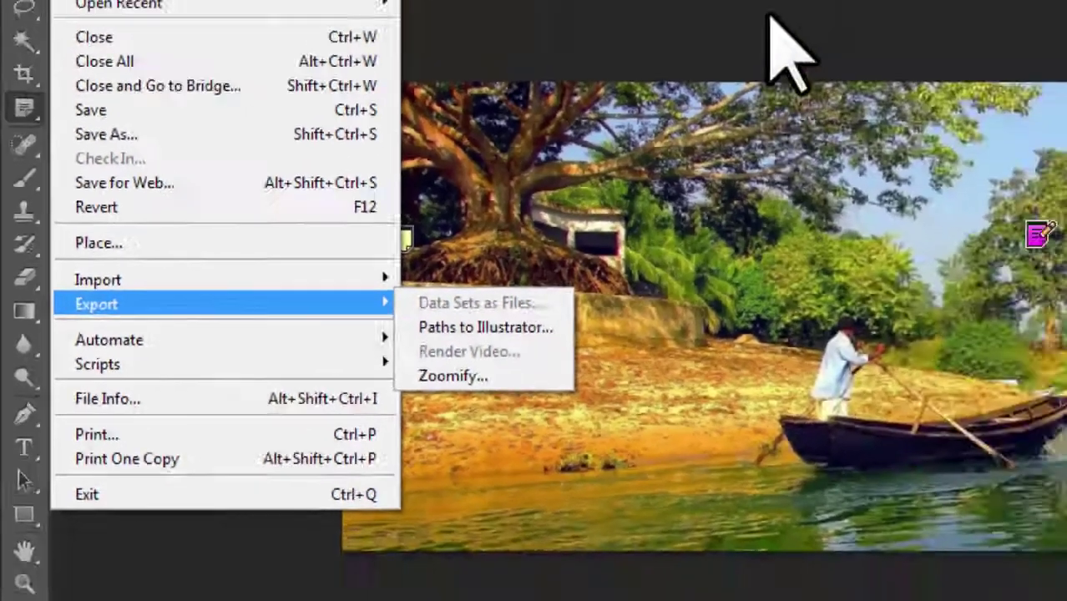
{"action": "left_click", "coordinate": [46, 10]}
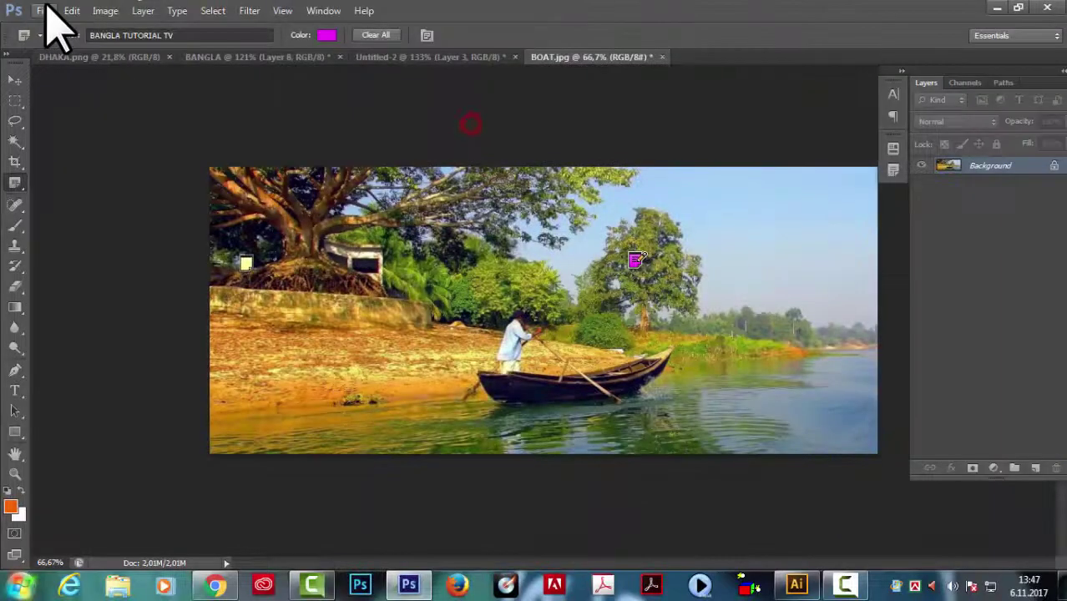
Step: Create a new 8 × 4 inch white document and set the Pen tool to Shape mode
{"action": "left_click", "coordinate": [54, 28]}
{"action": "left_click", "coordinate": [690, 136]}
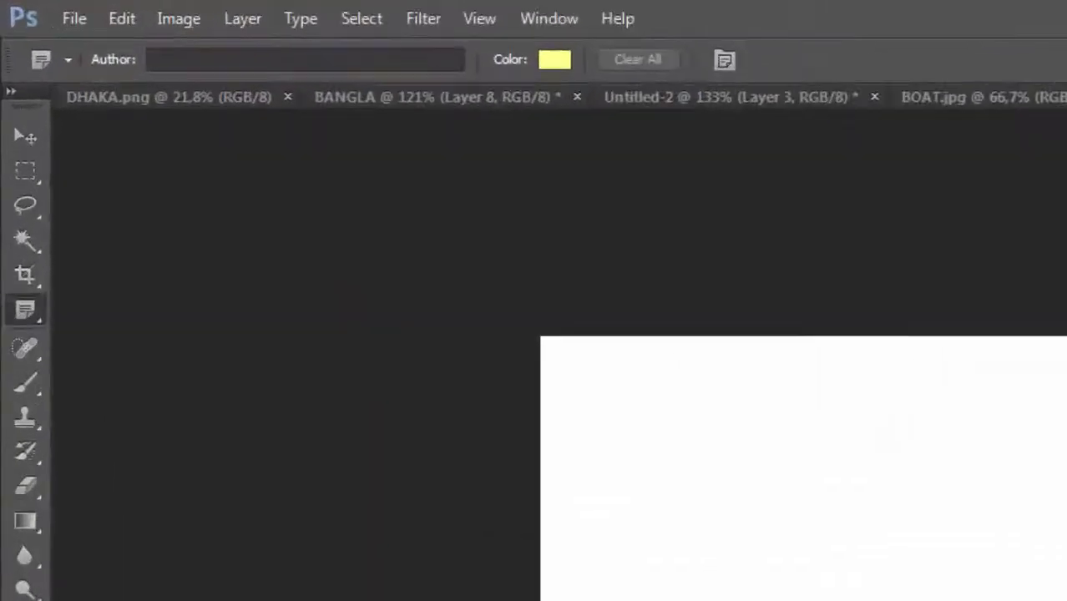
{"action": "key", "text": "p"}
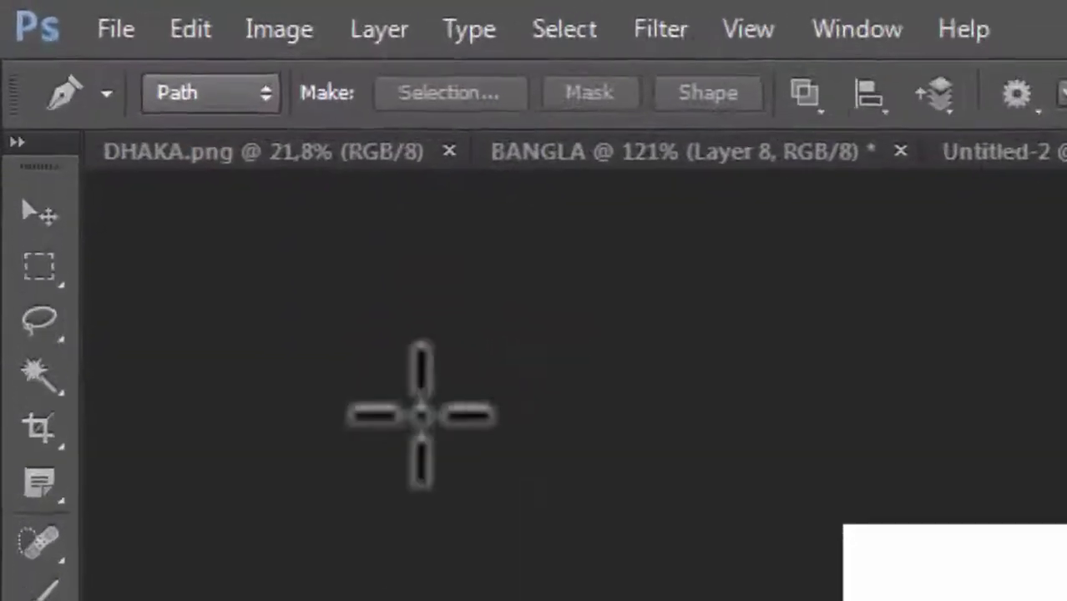
{"action": "left_click", "coordinate": [280, 93]}
{"action": "left_click", "coordinate": [216, 171]}
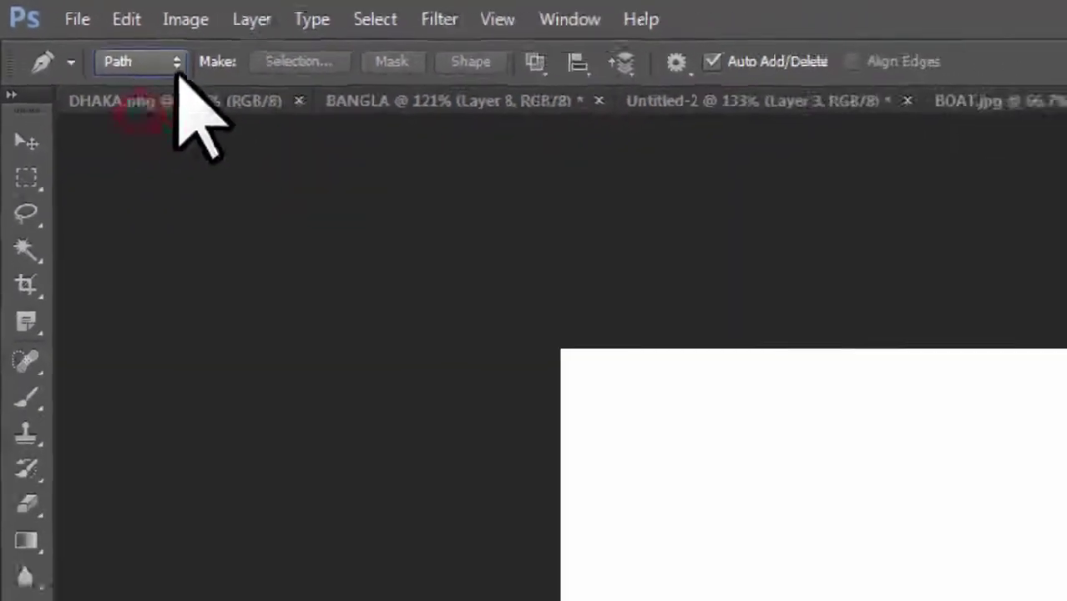
{"action": "left_click", "coordinate": [262, 94]}
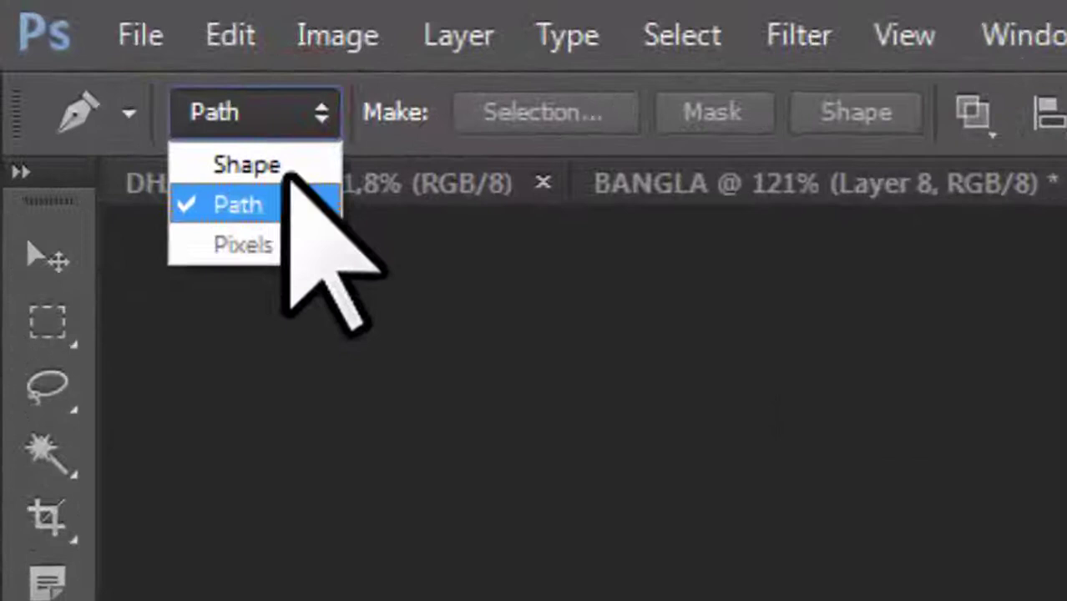
{"action": "left_click", "coordinate": [283, 166]}
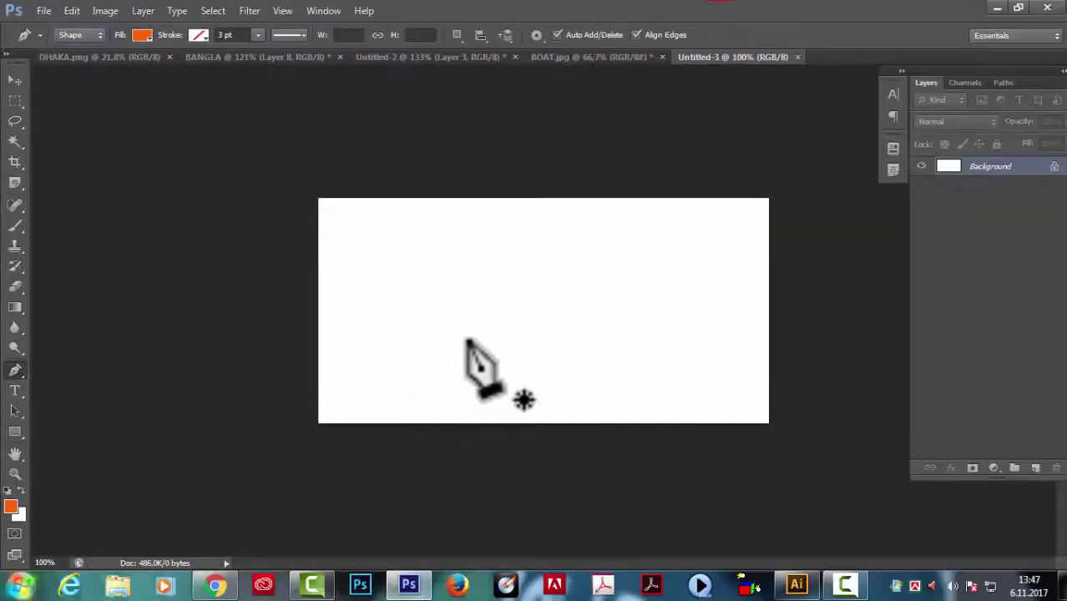
Step: Draw a closed orange shape with a rounded dome top on a wide tapered base
{"action": "left_click", "coordinate": [491, 313]}
{"action": "left_click", "coordinate": [529, 240]}
{"action": "left_click_drag", "start_coordinate": [614, 317], "coordinate": [542, 406]}
{"action": "left_click", "coordinate": [613, 318]}
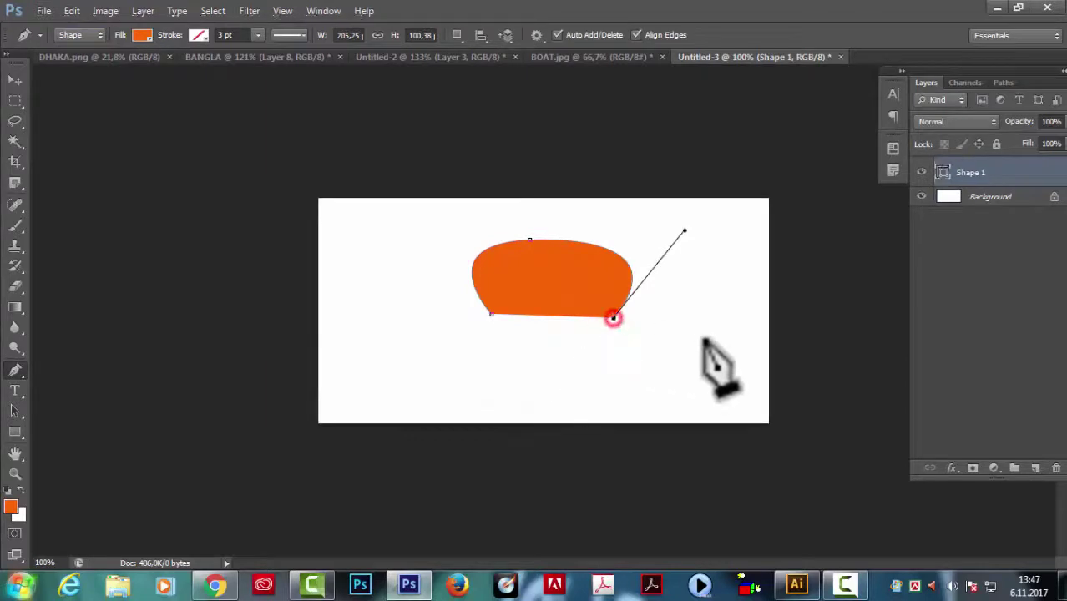
{"action": "left_click", "coordinate": [705, 341]}
{"action": "left_click", "coordinate": [376, 350]}
{"action": "left_click", "coordinate": [491, 314]}
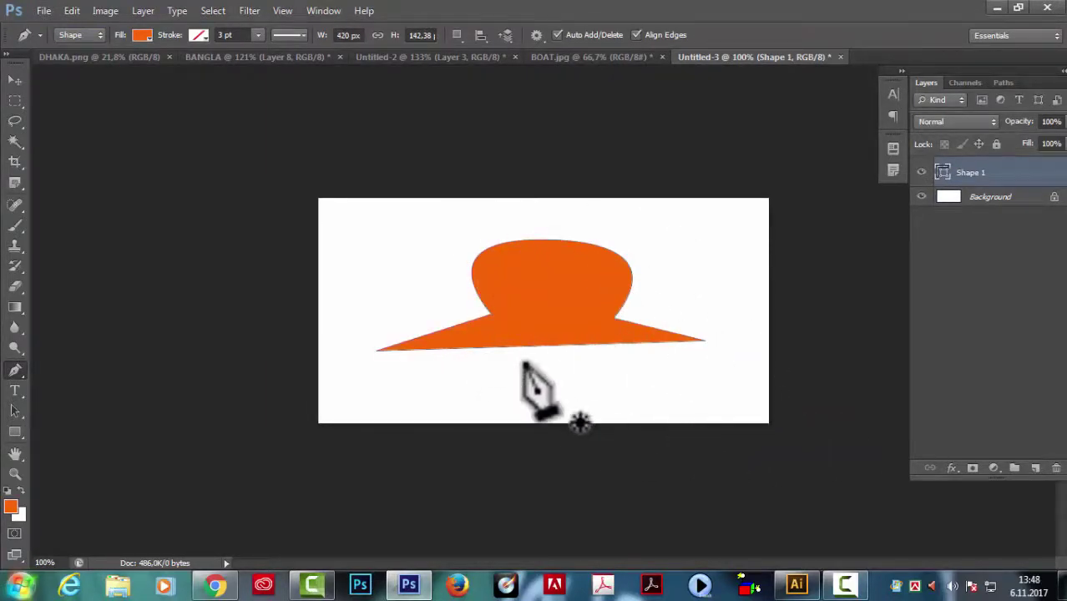
Step: Export Shape 1 Shape Path via Paths to Illustrator, saved as SHAPE1 on the Desktop
{"action": "left_click", "coordinate": [43, 12]}
{"action": "mouse_move", "coordinate": [60, 302]}
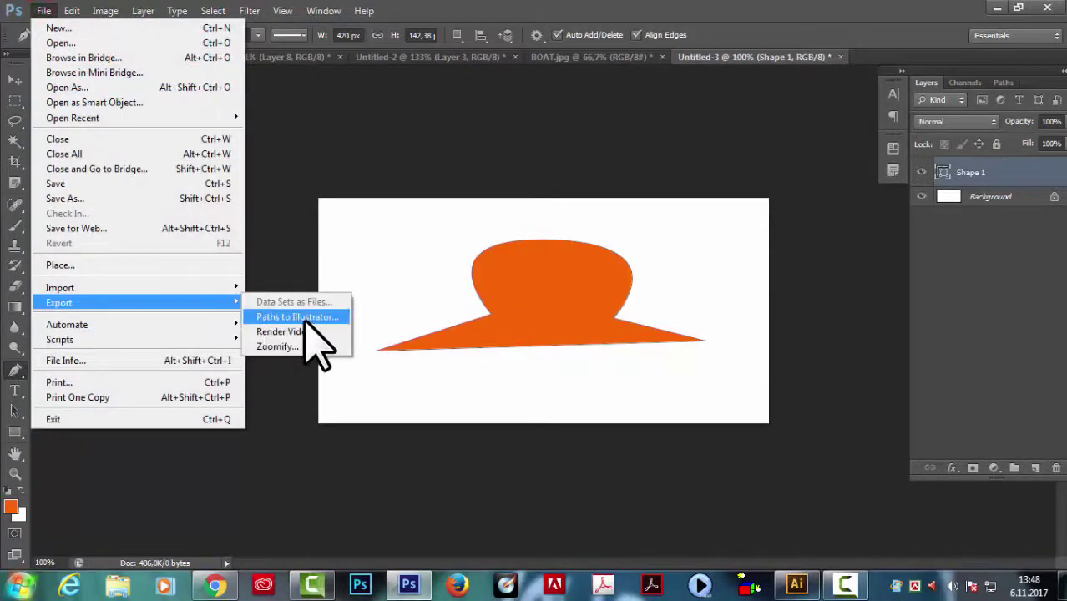
{"action": "left_click", "coordinate": [305, 318]}
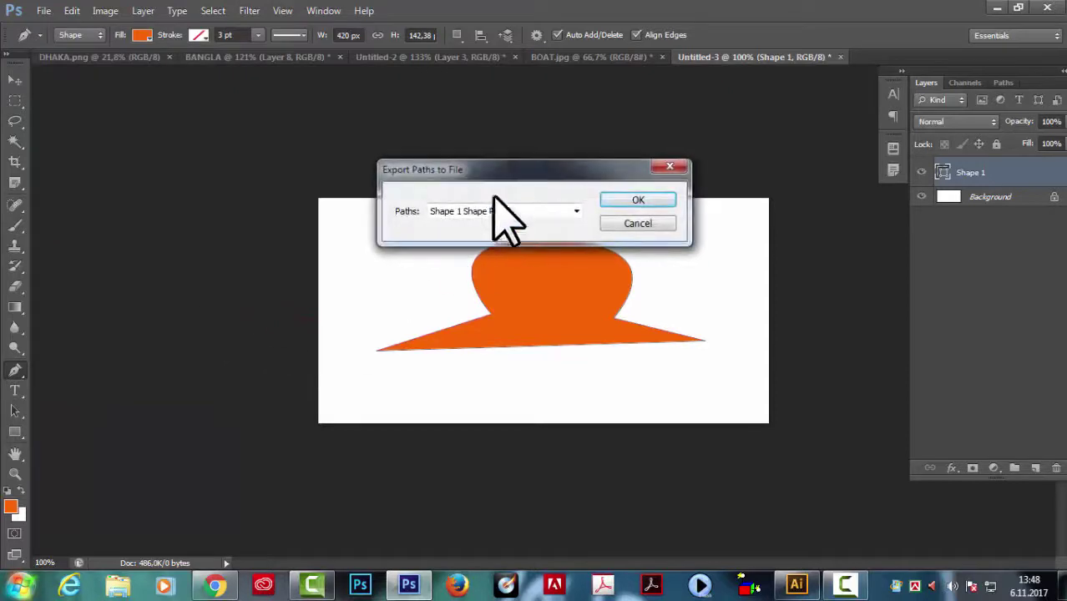
{"action": "left_click", "coordinate": [602, 138]}
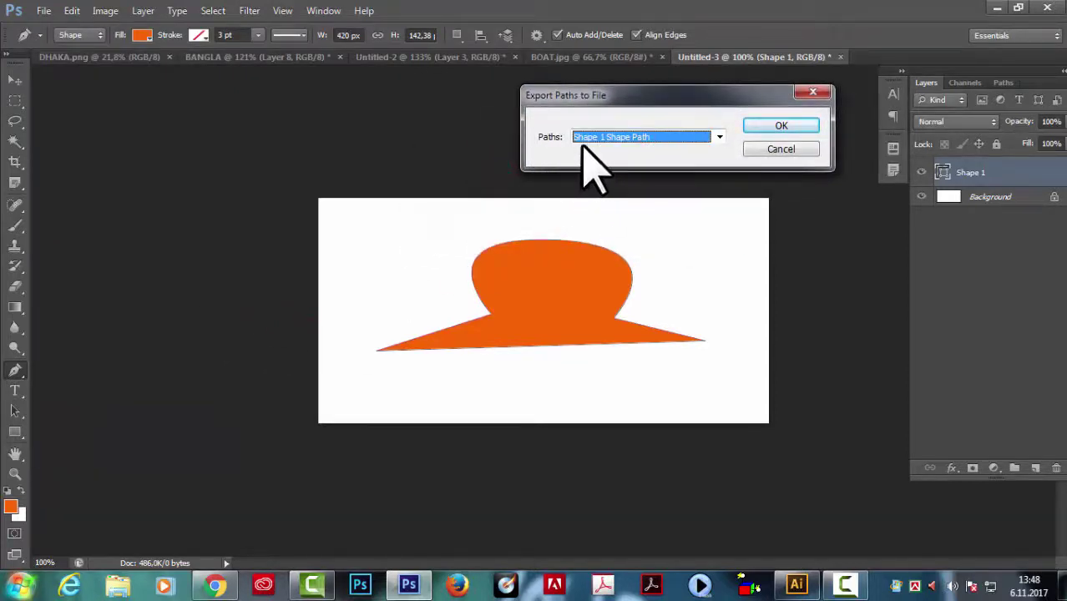
{"action": "left_click", "coordinate": [775, 126]}
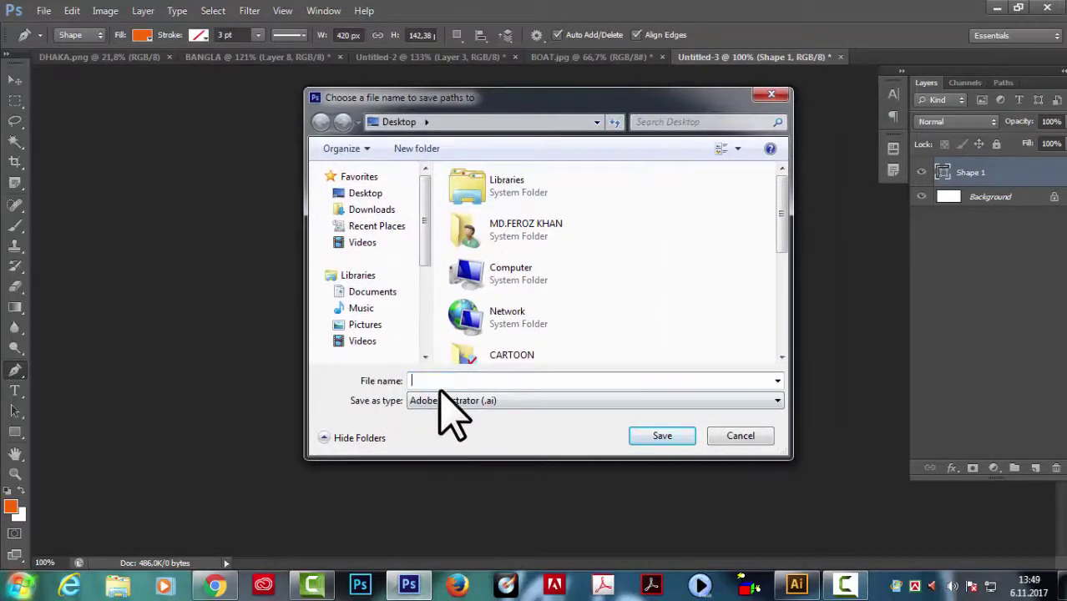
{"action": "type", "text": "SHAPE1"}
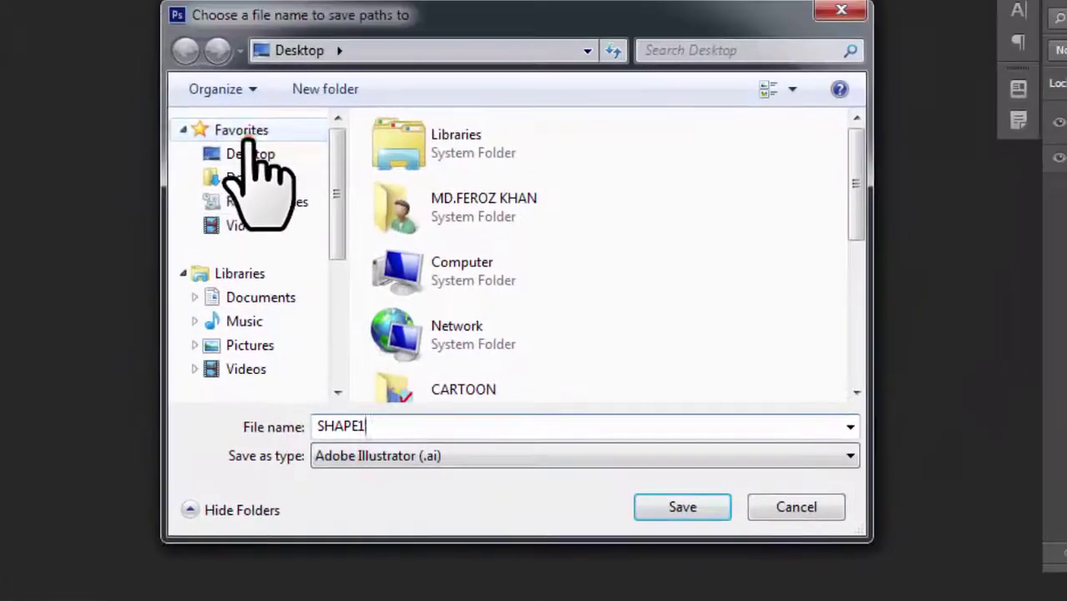
{"action": "left_click", "coordinate": [247, 130]}
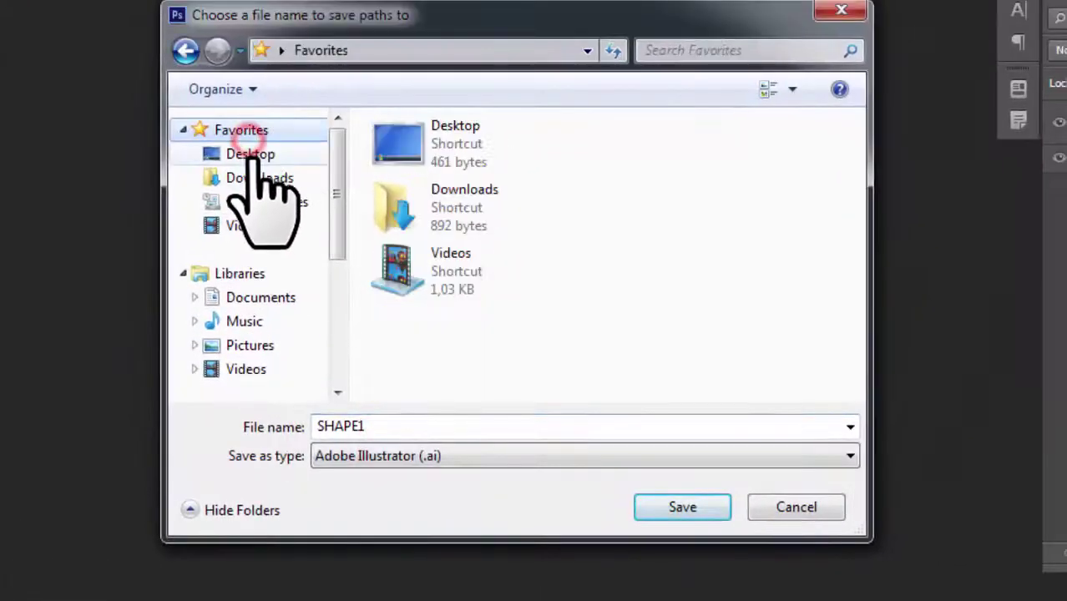
{"action": "left_click", "coordinate": [251, 156]}
{"action": "left_click", "coordinate": [683, 504]}
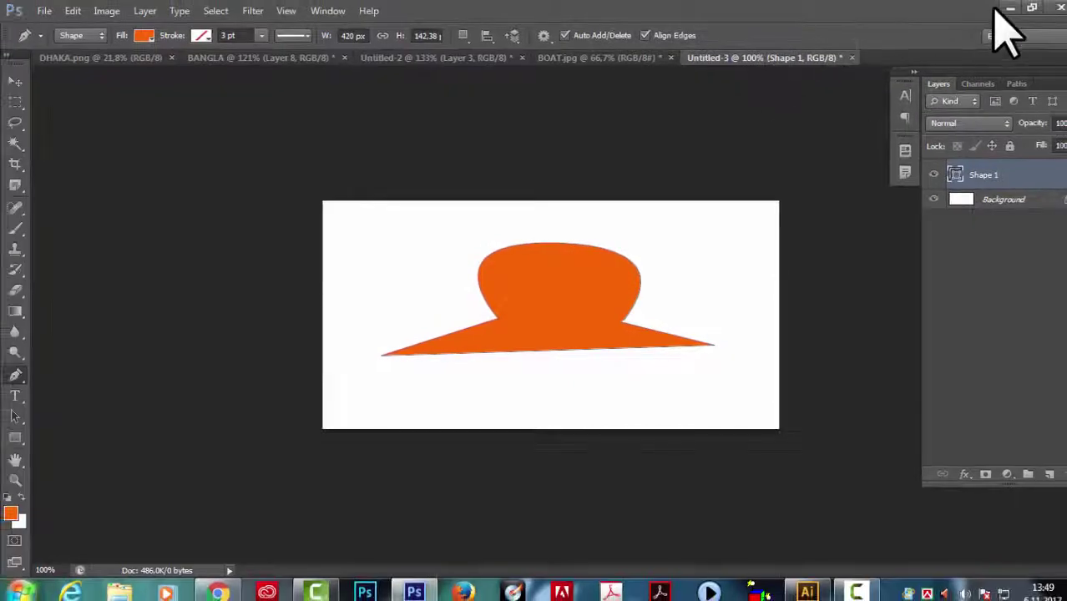
Step: In Illustrator, open SHAPE1.ai from the Desktop and accept the artboard conversion
{"action": "left_click", "coordinate": [808, 590]}
{"action": "left_click", "coordinate": [55, 22]}
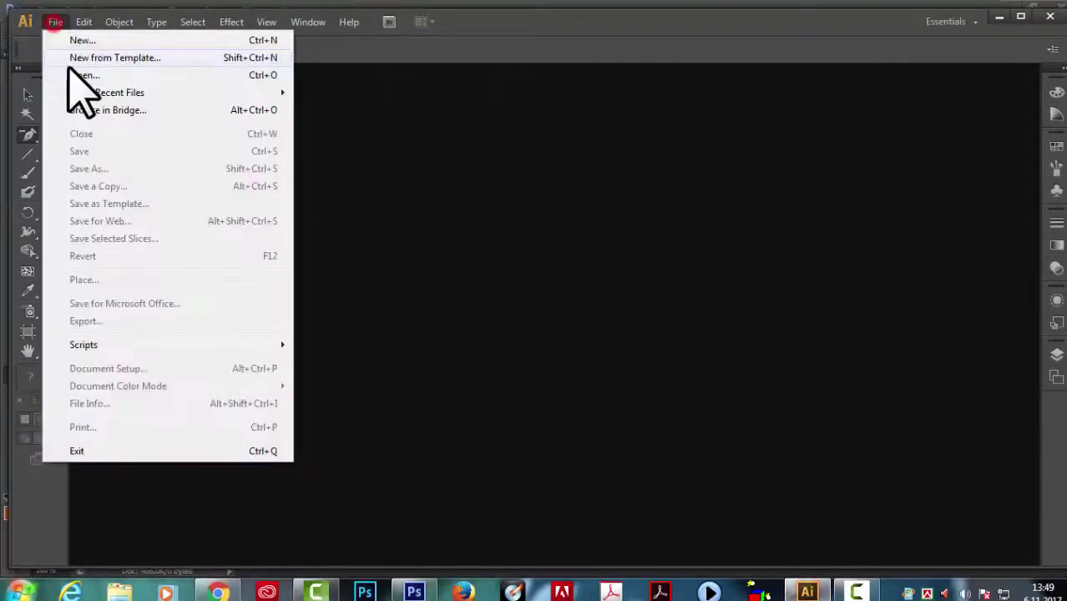
{"action": "left_click", "coordinate": [84, 75]}
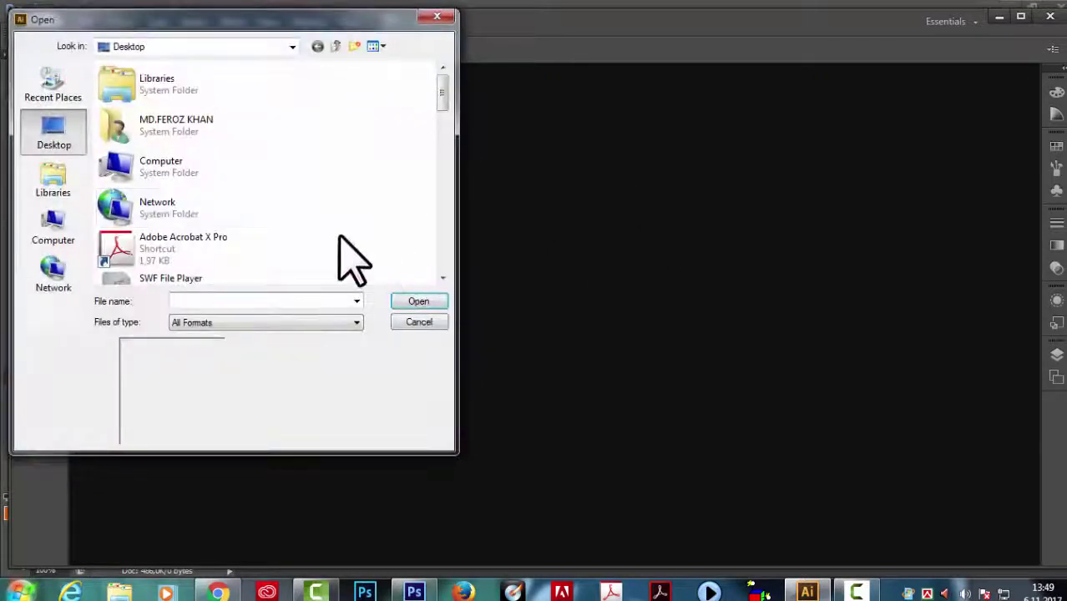
{"action": "left_click_drag", "start_coordinate": [442, 94], "coordinate": [445, 284]}
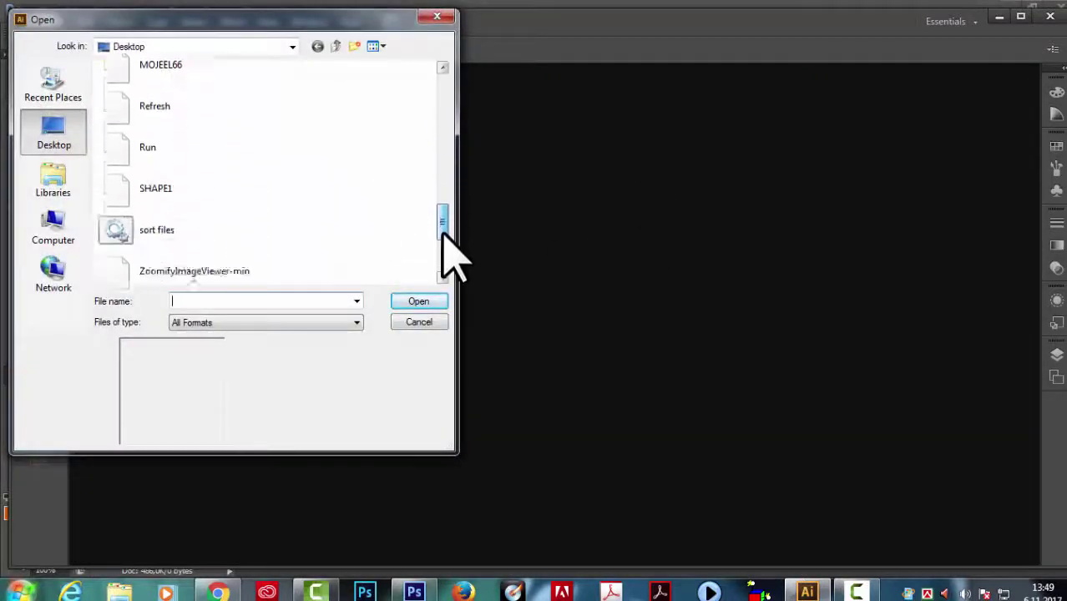
{"action": "scroll", "coordinate": [213, 188], "scroll_direction": "up", "scroll_amount": 3}
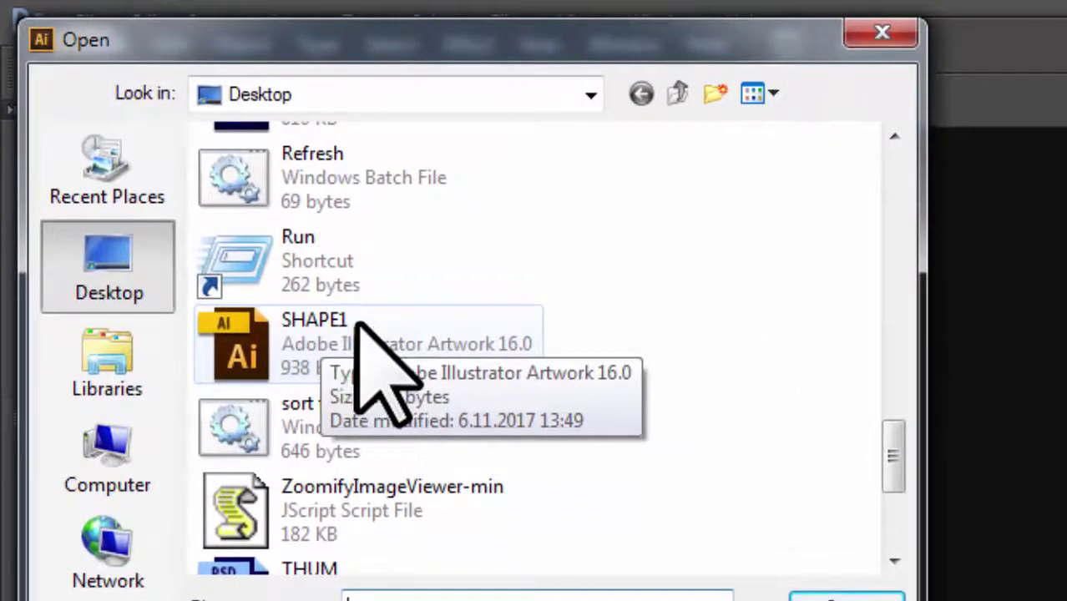
{"action": "left_click", "coordinate": [355, 329]}
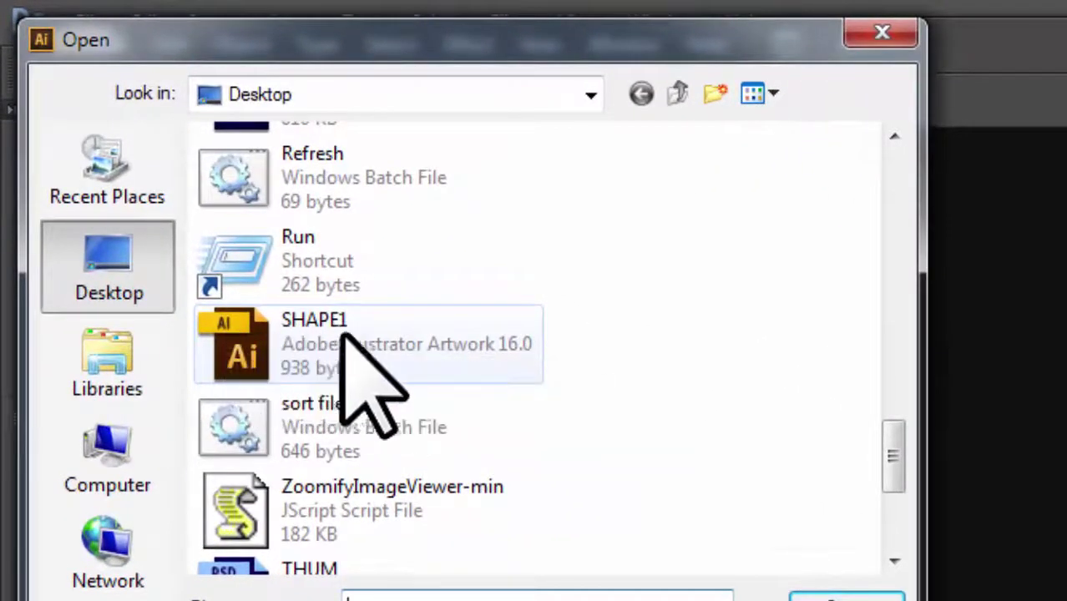
{"action": "left_click", "coordinate": [394, 357]}
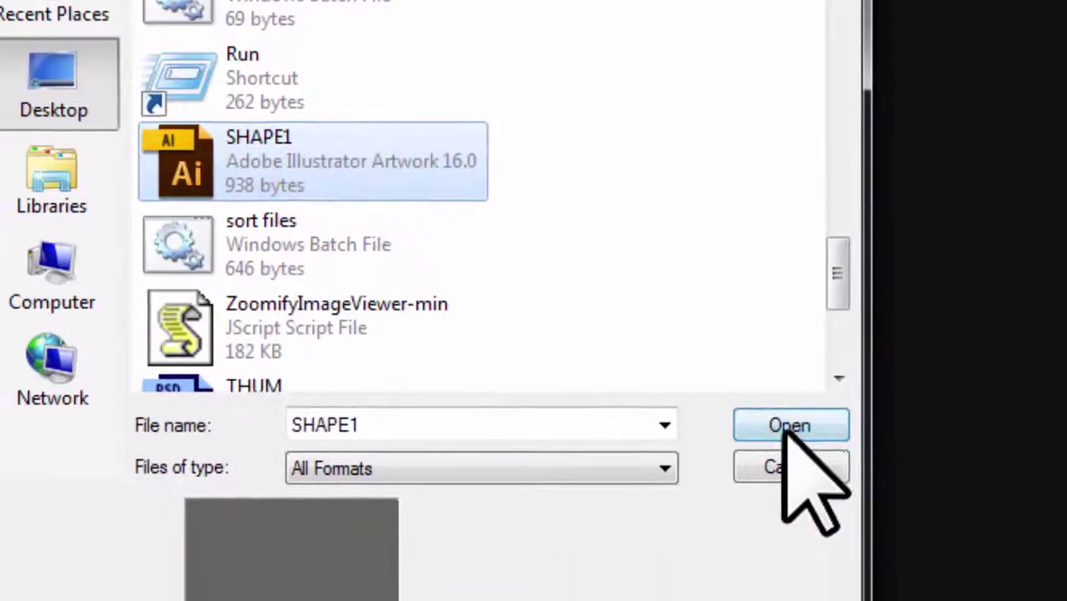
{"action": "left_click", "coordinate": [845, 598]}
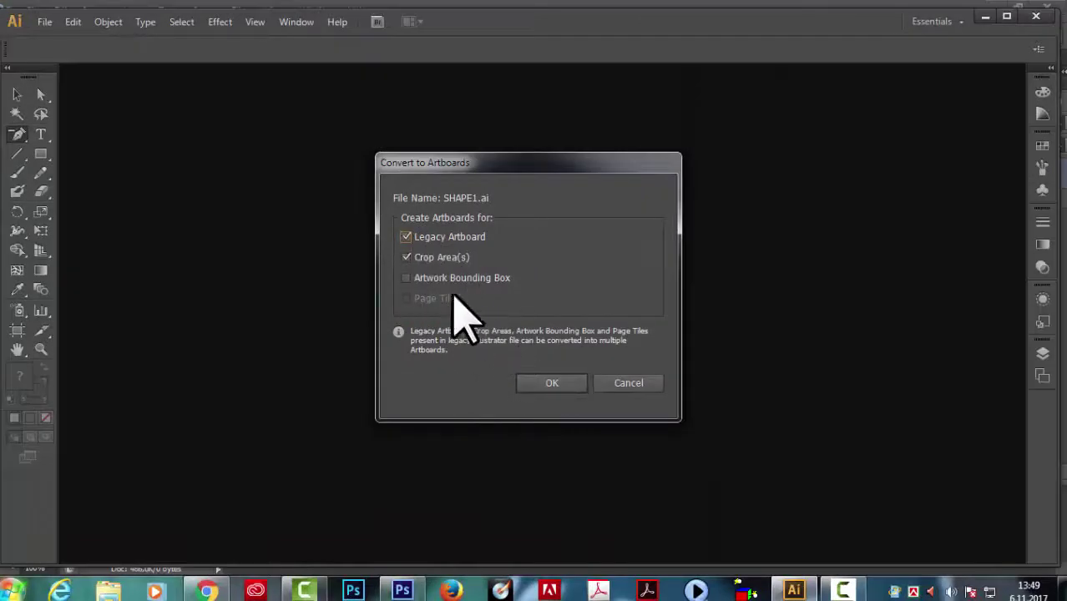
{"action": "left_click", "coordinate": [550, 384]}
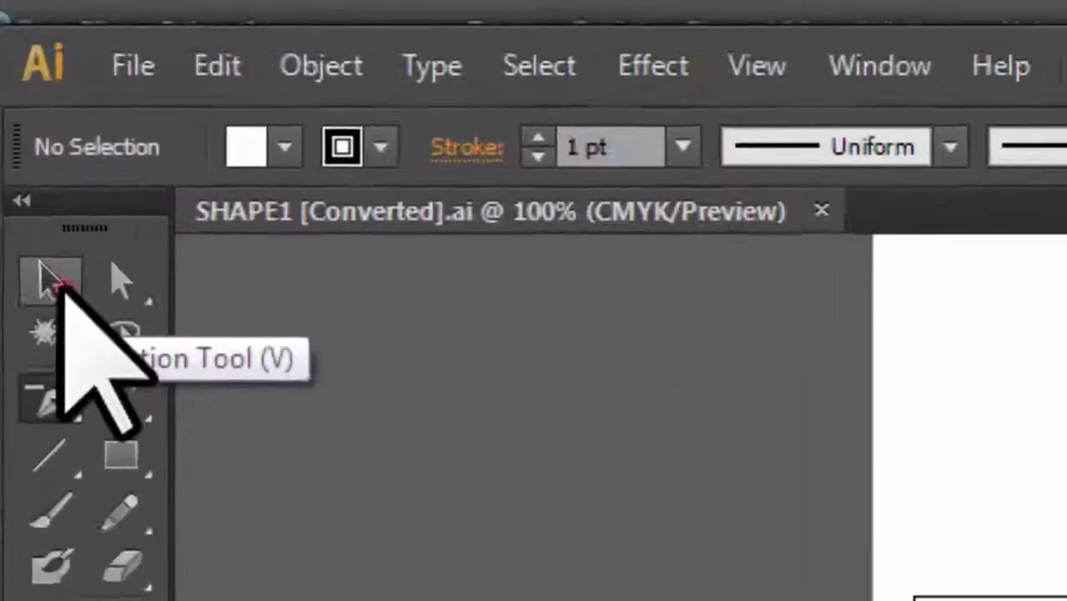
Step: Select the SHAPE1 outline, give it a solid red fill, then minimize Illustrator
{"action": "left_click", "coordinate": [19, 96]}
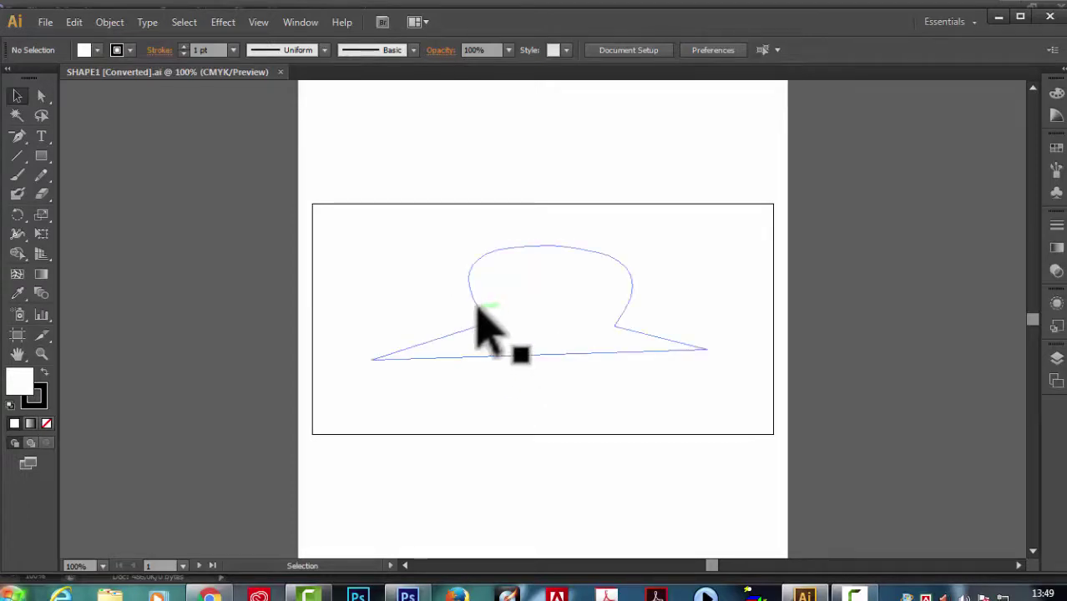
{"action": "left_click", "coordinate": [479, 303]}
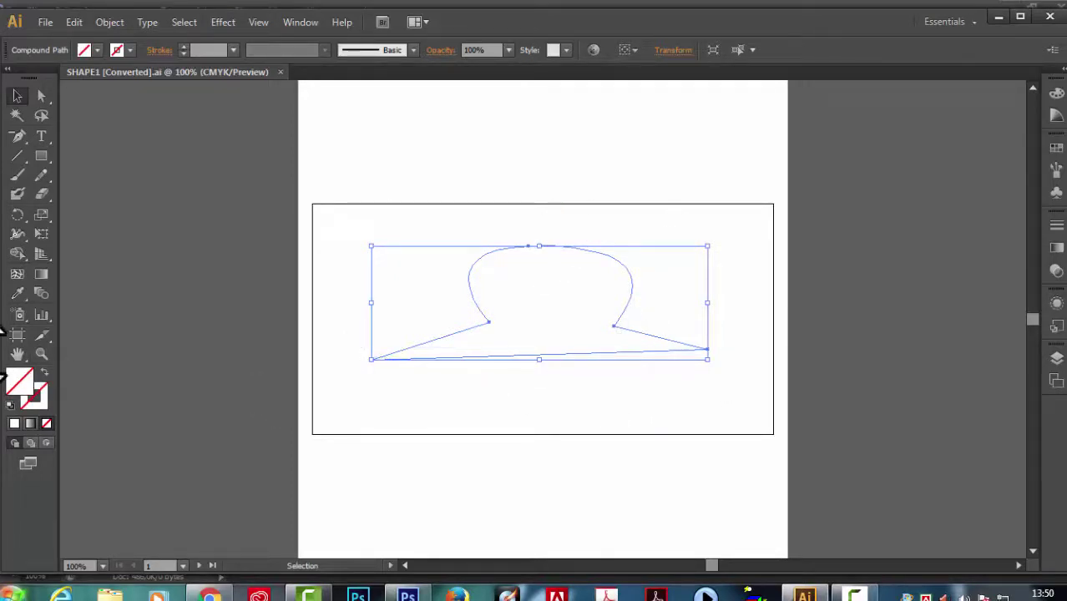
{"action": "left_click", "coordinate": [85, 50]}
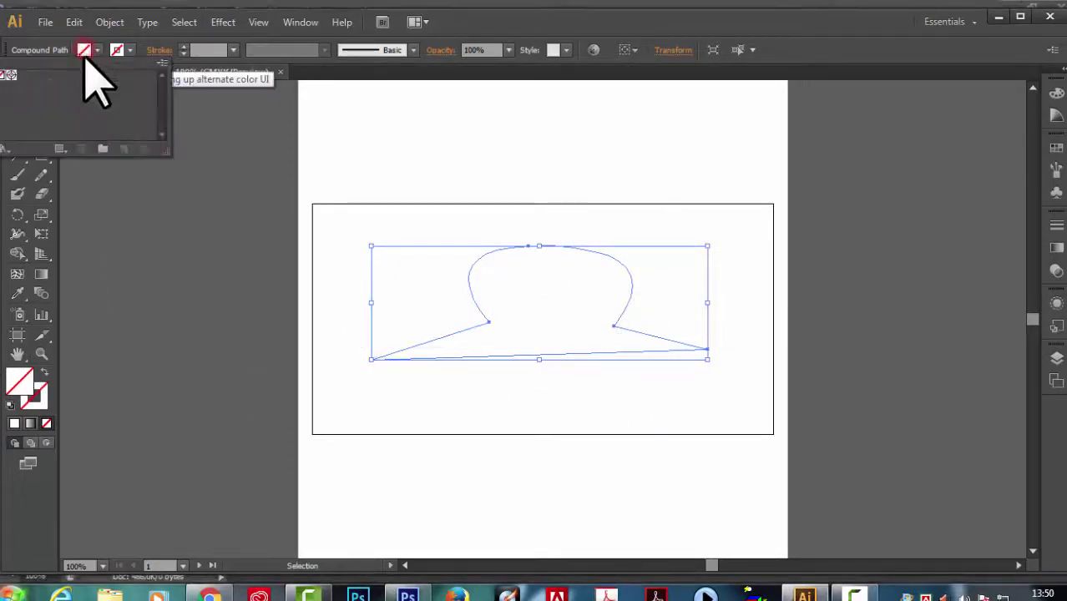
{"action": "left_click", "coordinate": [25, 76]}
{"action": "left_click", "coordinate": [829, 41]}
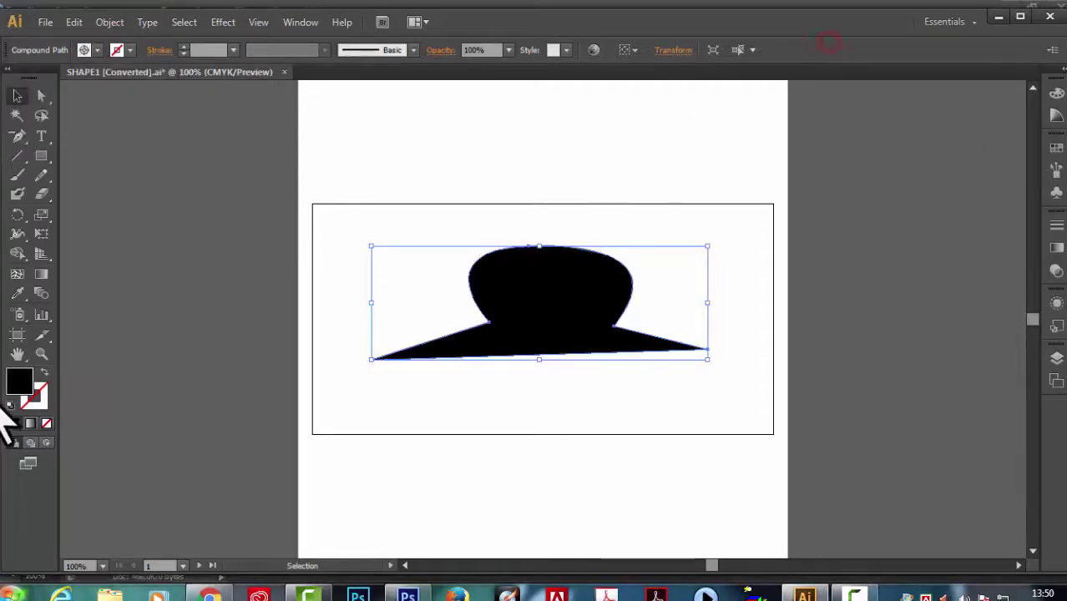
{"action": "double_click", "coordinate": [20, 382]}
{"action": "left_click", "coordinate": [692, 200]}
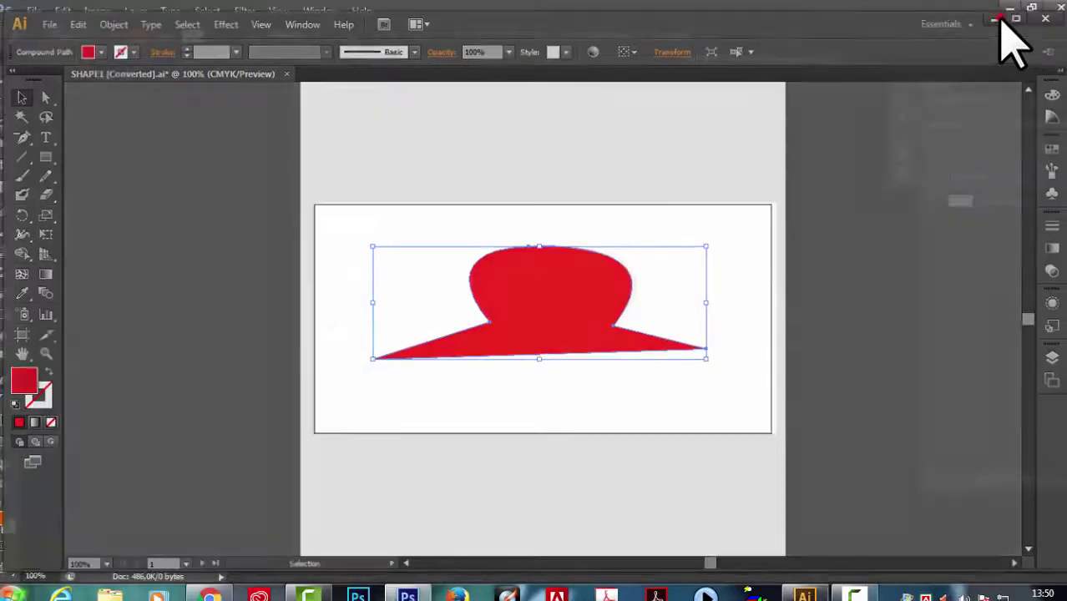
{"action": "left_click", "coordinate": [998, 17]}
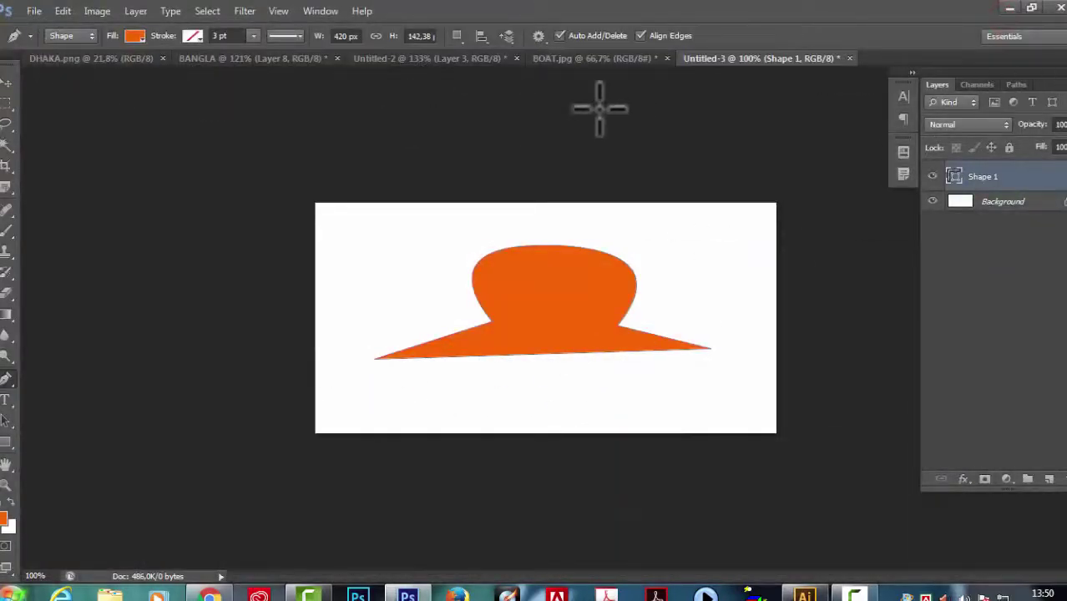
Step: Show the BANGLA banner document with its six-frame, 0.5-second looping animation timeline
{"action": "left_click", "coordinate": [34, 11]}
{"action": "mouse_move", "coordinate": [94, 298]}
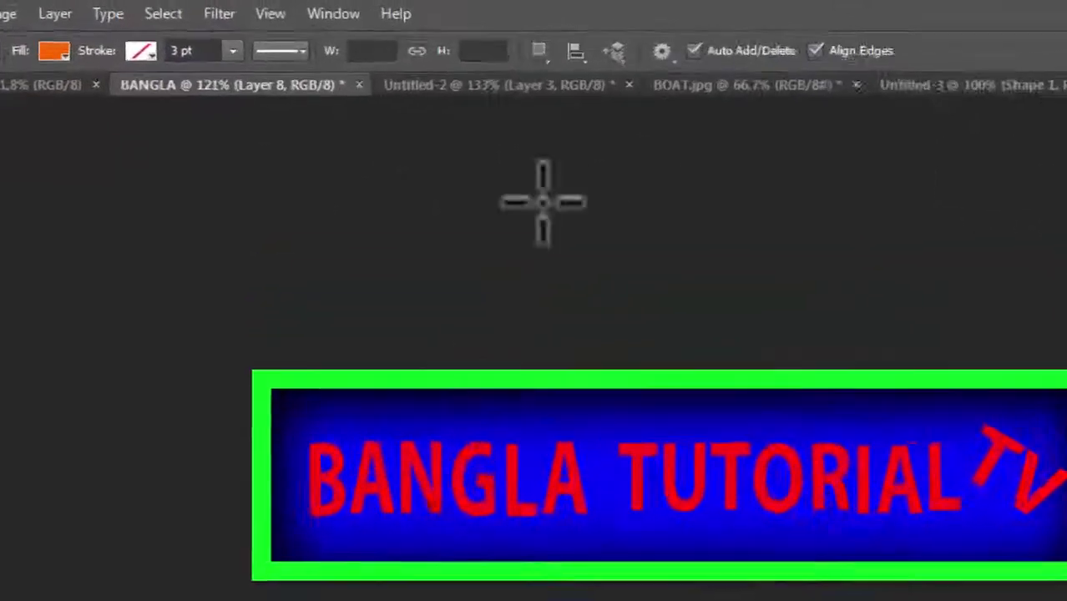
{"action": "left_click", "coordinate": [323, 4]}
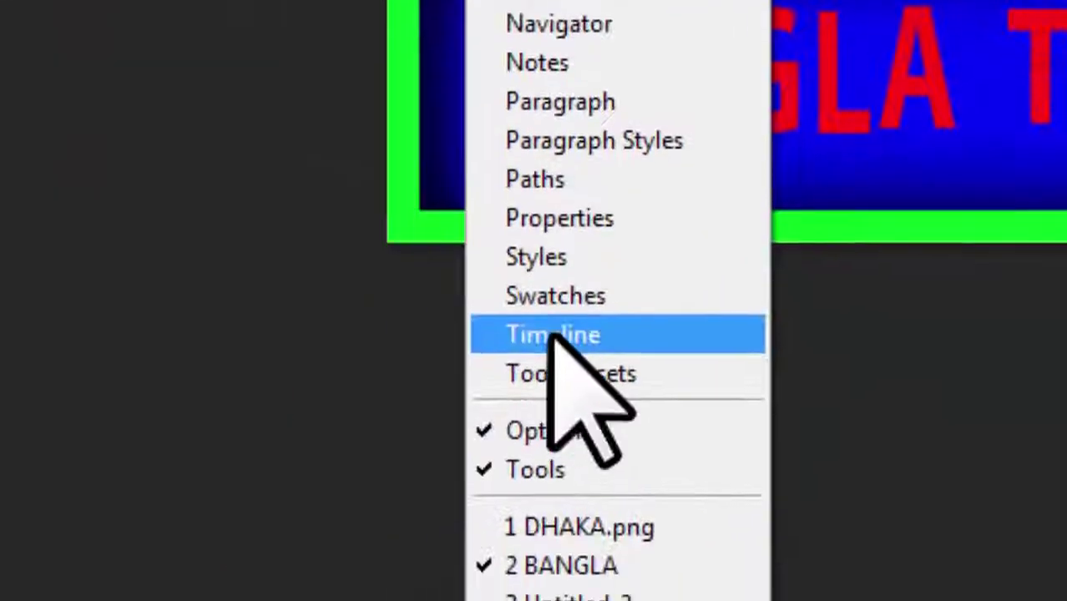
{"action": "left_click", "coordinate": [342, 392]}
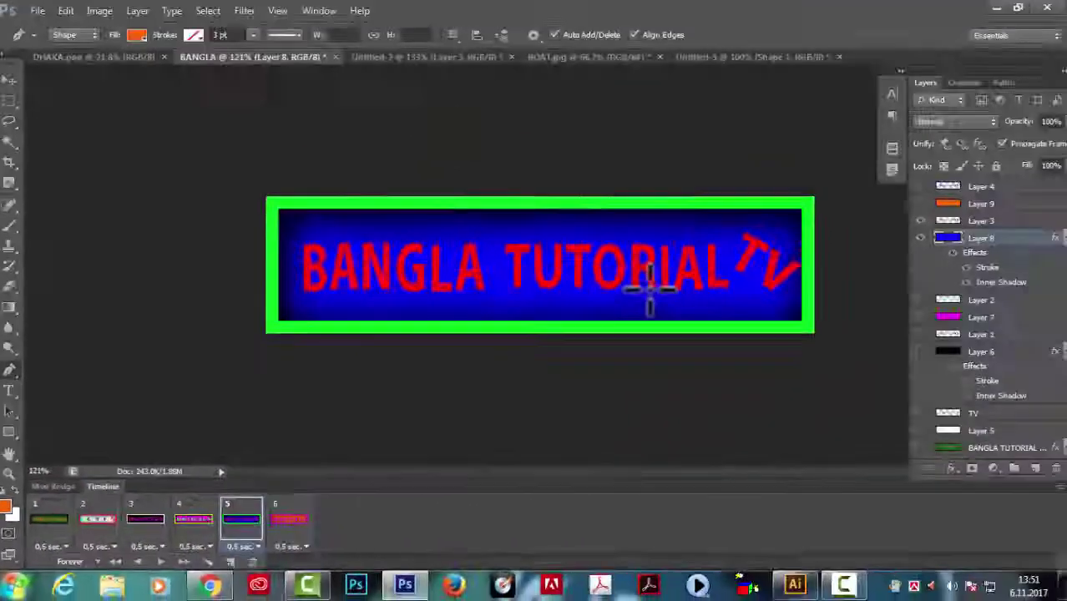
Step: Play the BANGLA banner animation preview, then bring up the File export options
{"action": "left_click", "coordinate": [161, 563]}
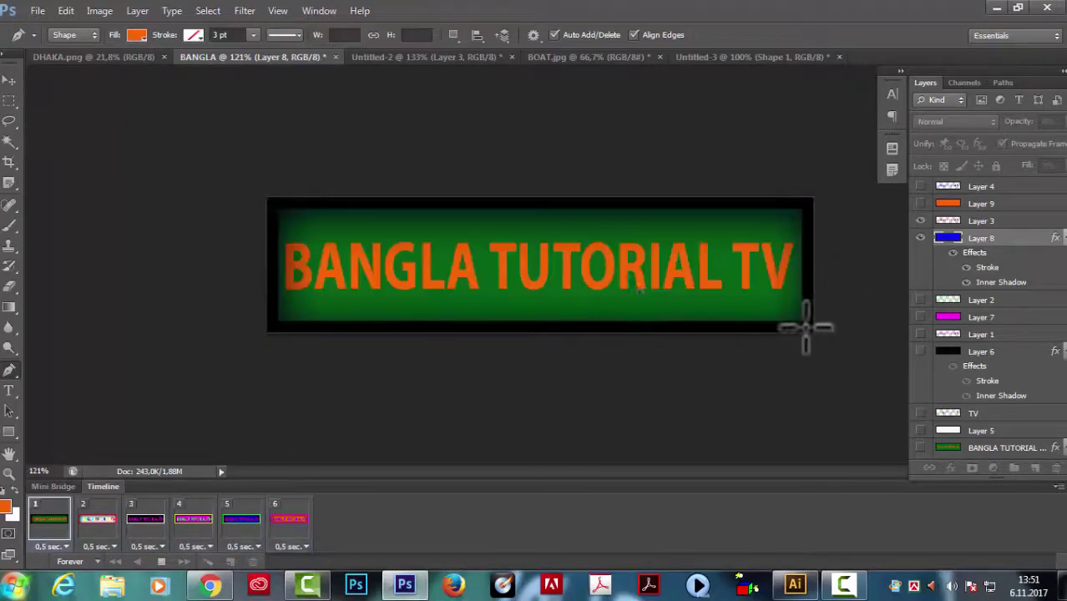
{"action": "left_click", "coordinate": [37, 10]}
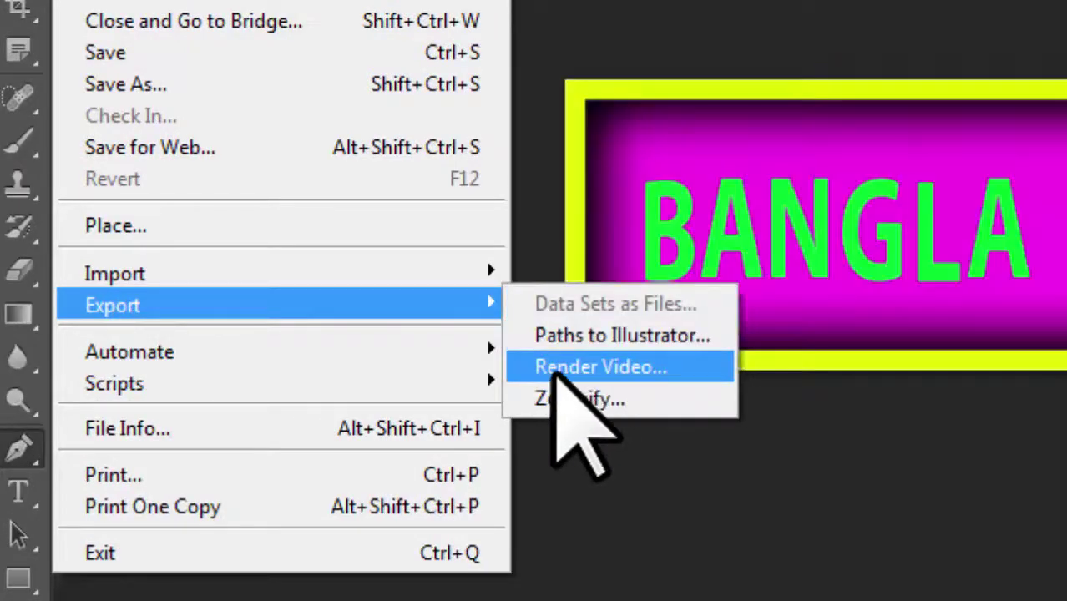
Step: Render the animation as H.264 video 'BANGLA TUTO.mp4' into the Desktop GIF subfolder
{"action": "left_click", "coordinate": [630, 367]}
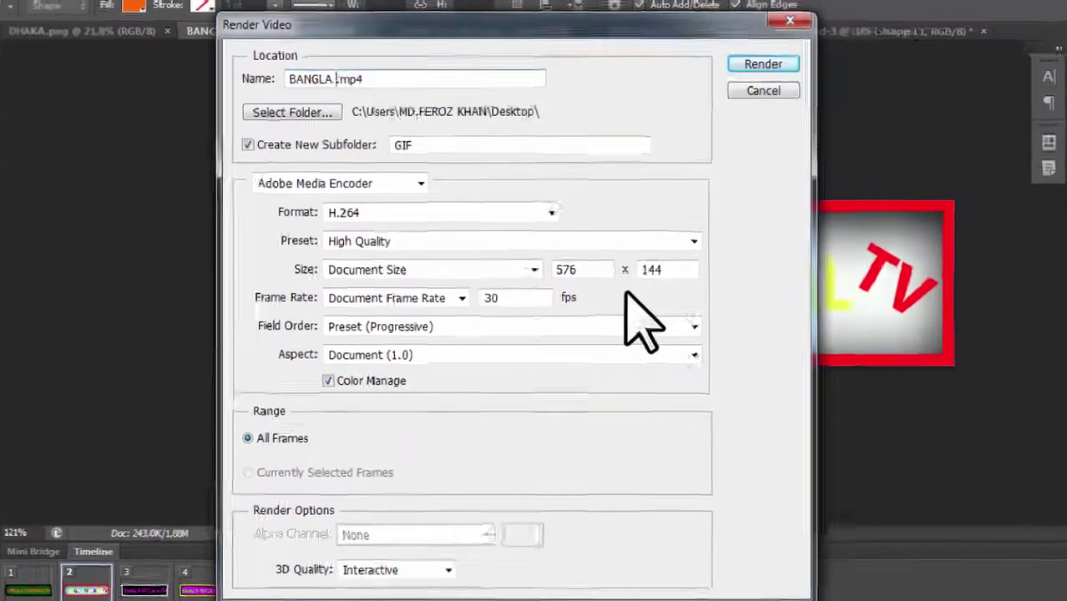
{"action": "type", "text": "TUTO"}
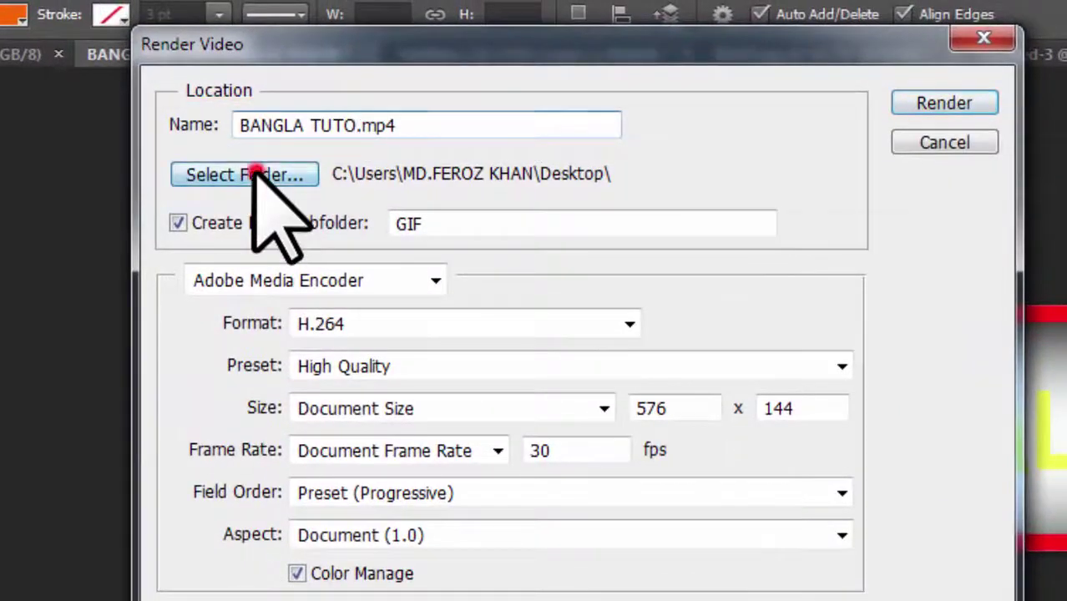
{"action": "left_click", "coordinate": [254, 173]}
{"action": "left_click", "coordinate": [601, 338]}
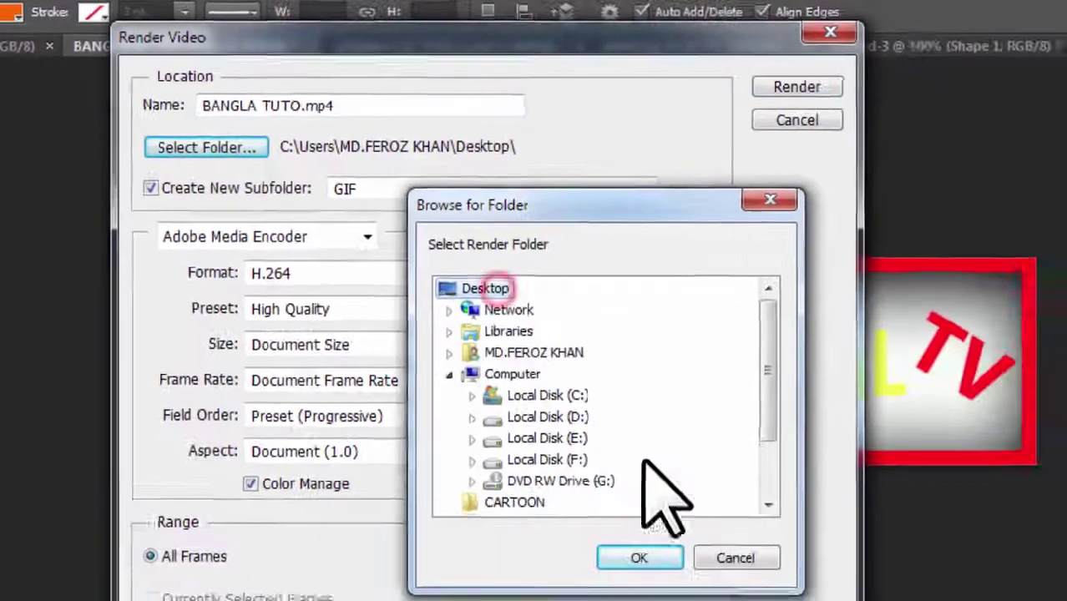
{"action": "left_click", "coordinate": [634, 558]}
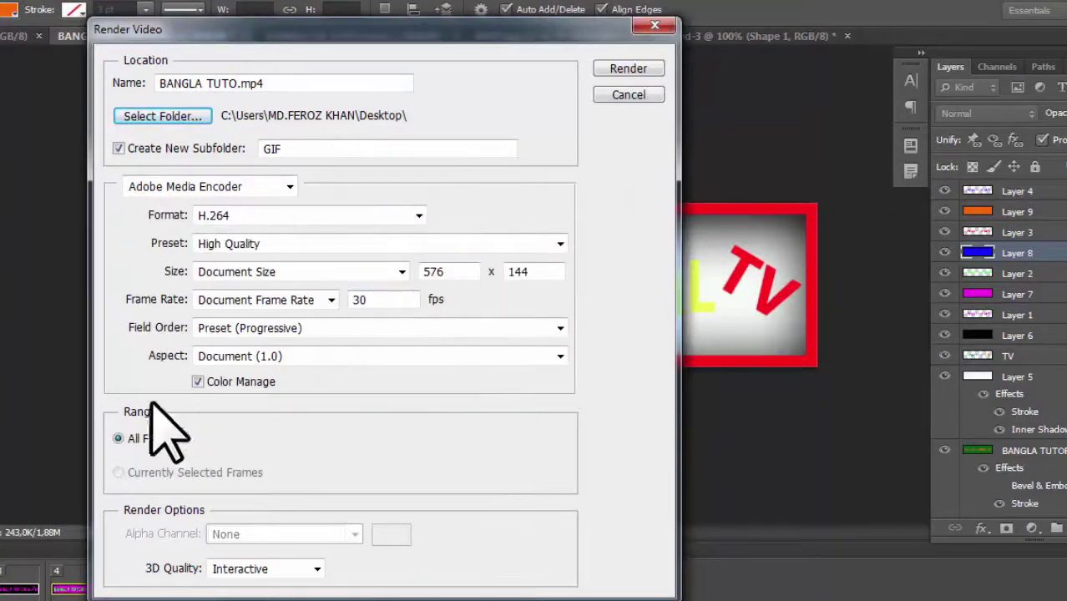
{"action": "left_click", "coordinate": [631, 70]}
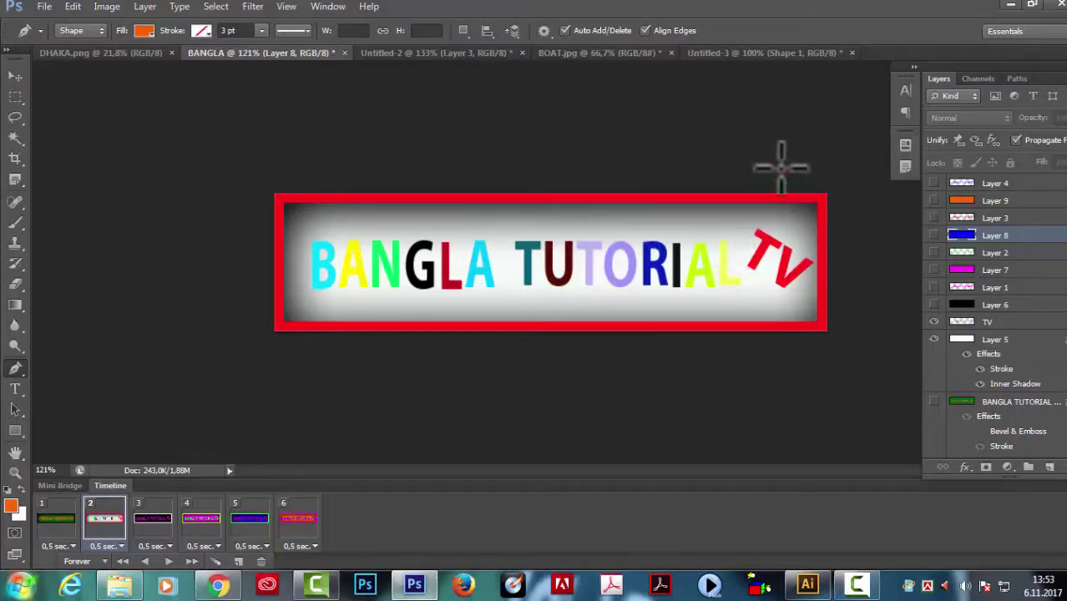
Step: Browse the Open dialog into the Desktop GIF folder to see the three rendered MP4s
{"action": "left_click", "coordinate": [44, 6]}
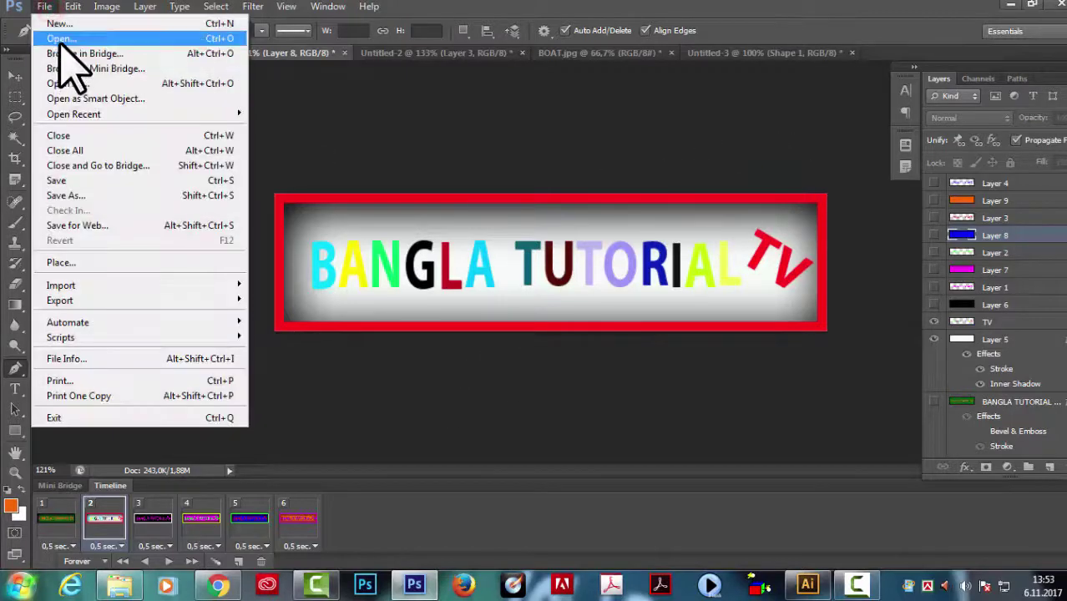
{"action": "left_click", "coordinate": [63, 38]}
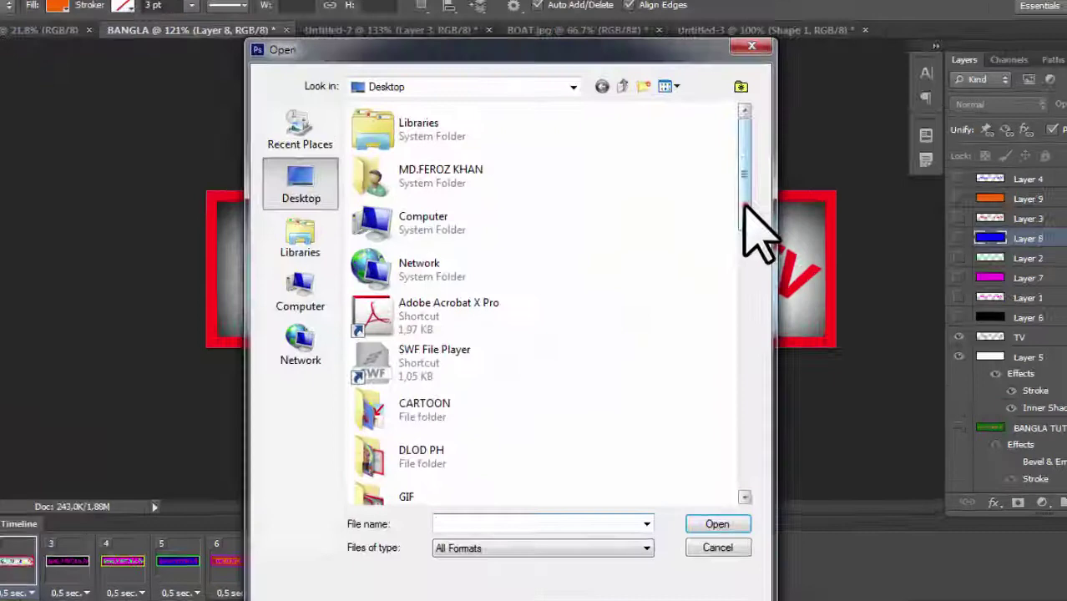
{"action": "left_click_drag", "start_coordinate": [745, 223], "coordinate": [745, 307]}
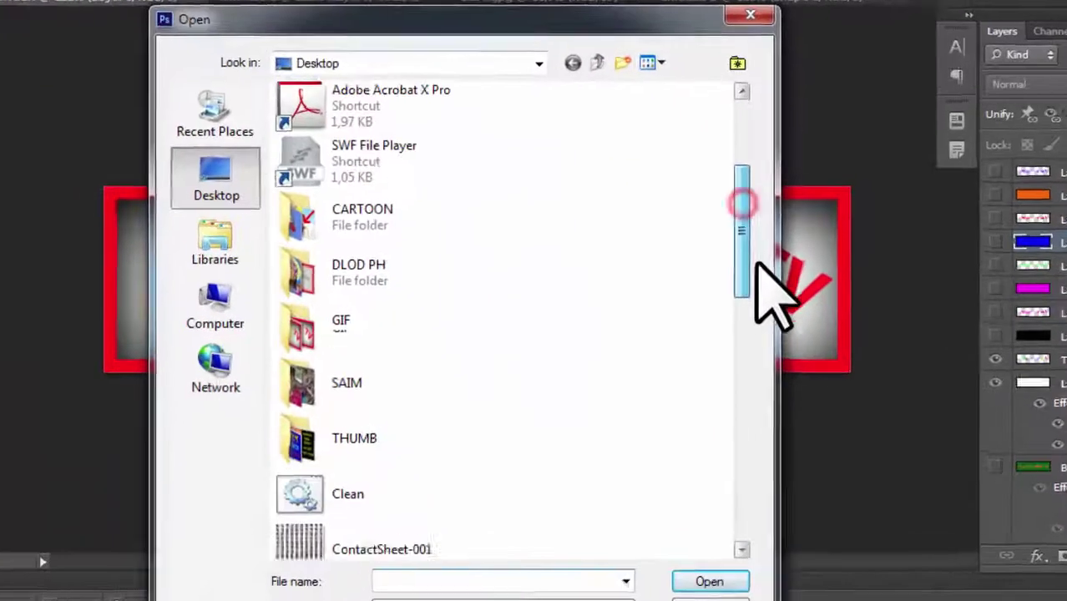
{"action": "double_click", "coordinate": [301, 287]}
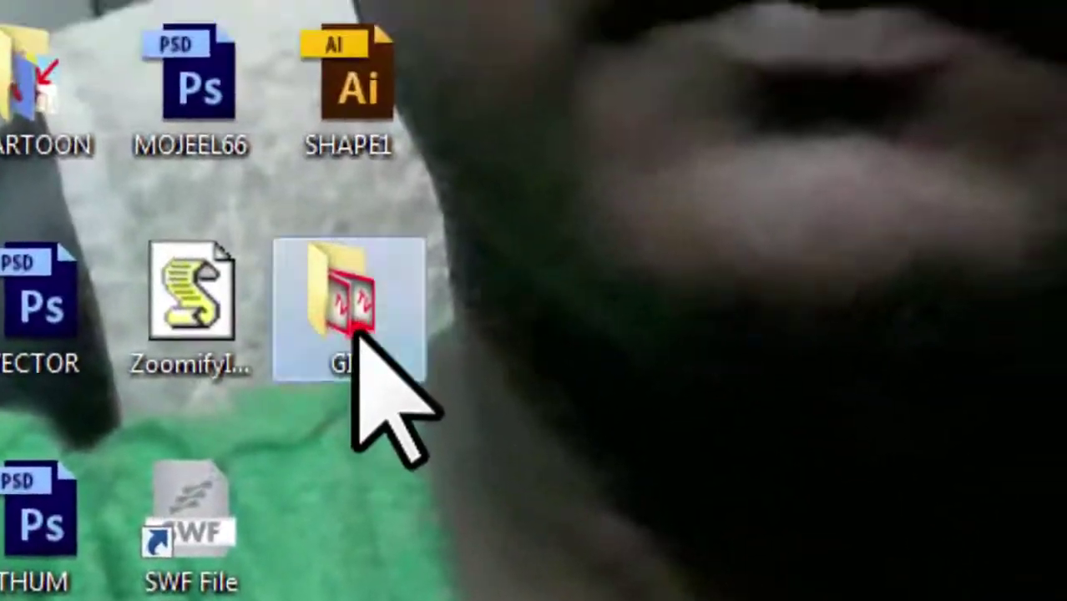
Step: Play BANGLA66 from the GIF folder maximized in Windows Media Player, restarting playback
{"action": "double_click", "coordinate": [313, 292]}
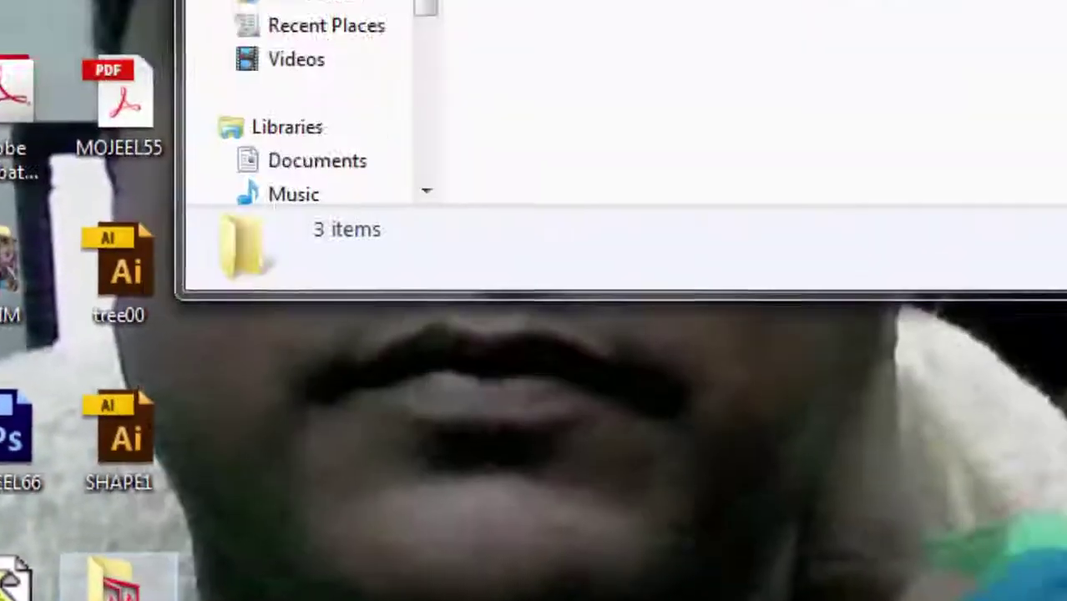
{"action": "left_click", "coordinate": [599, 269]}
{"action": "double_click", "coordinate": [599, 269]}
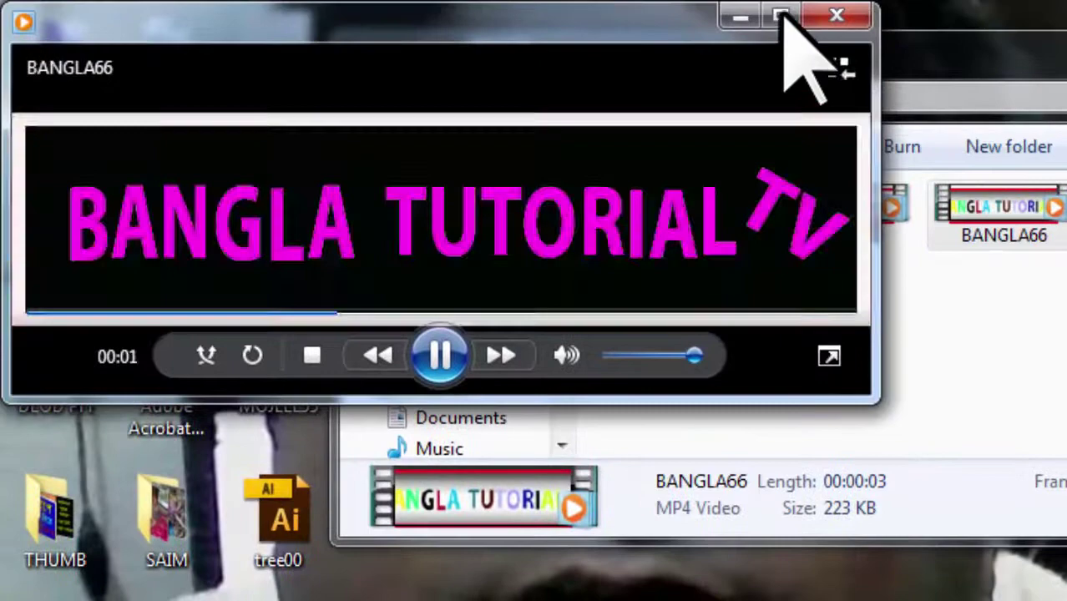
{"action": "left_click", "coordinate": [781, 17]}
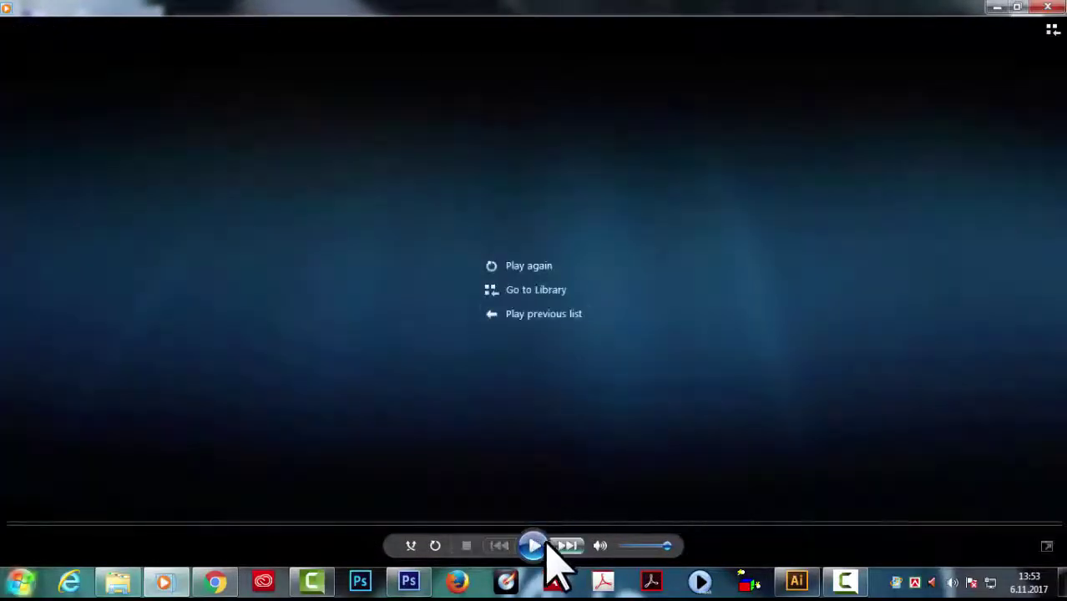
{"action": "left_click", "coordinate": [538, 546]}
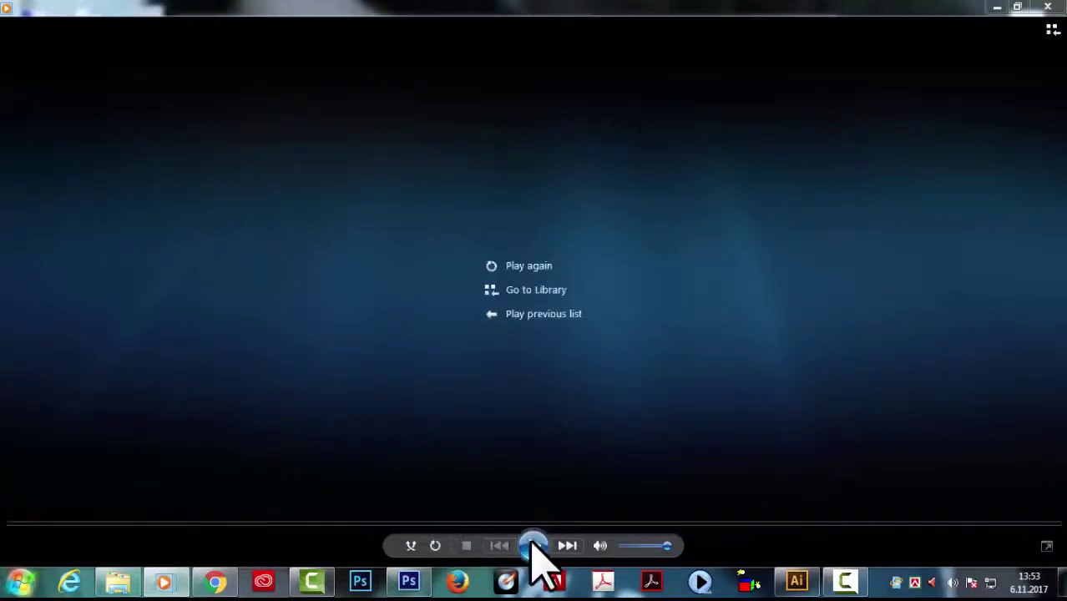
{"action": "left_click", "coordinate": [533, 547]}
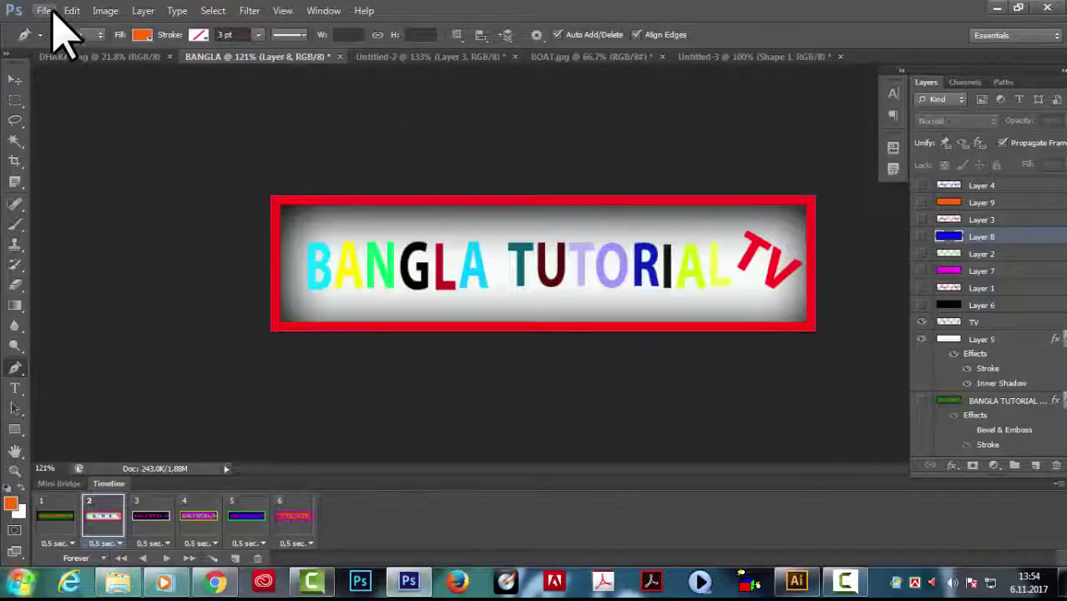
Step: Glance at File > Export, close the menu, and switch to the DHAKA.png tab
{"action": "left_click", "coordinate": [50, 12]}
{"action": "mouse_move", "coordinate": [116, 301]}
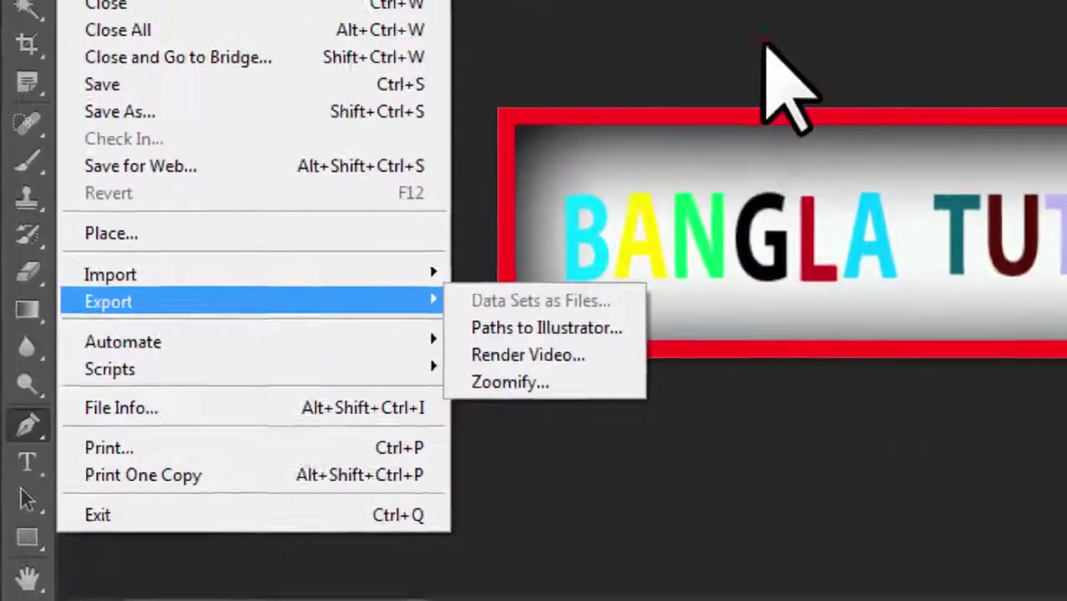
{"action": "left_click", "coordinate": [773, 83]}
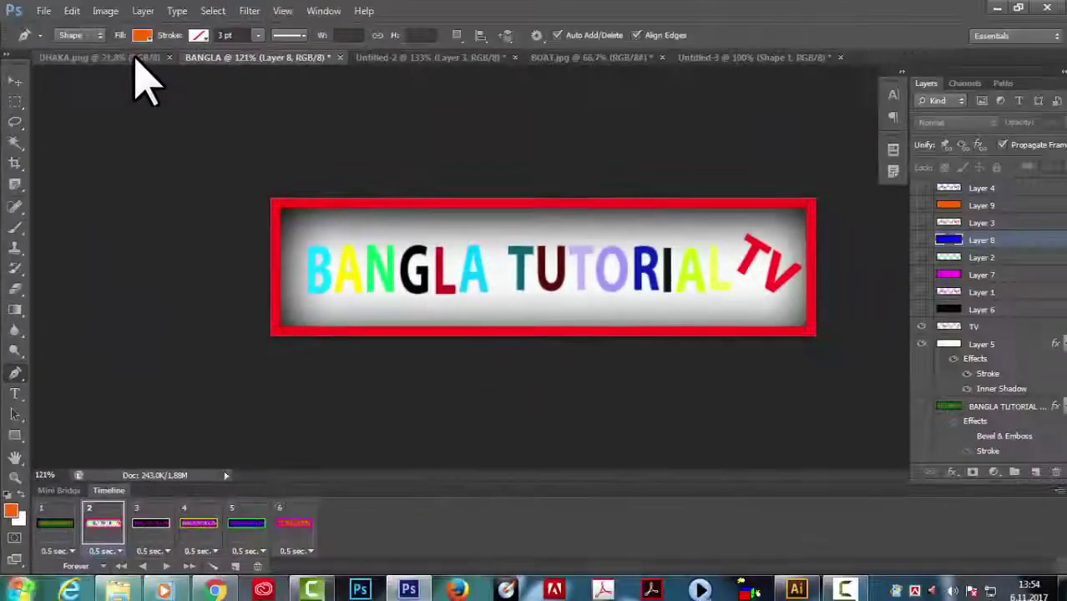
{"action": "left_click", "coordinate": [133, 58]}
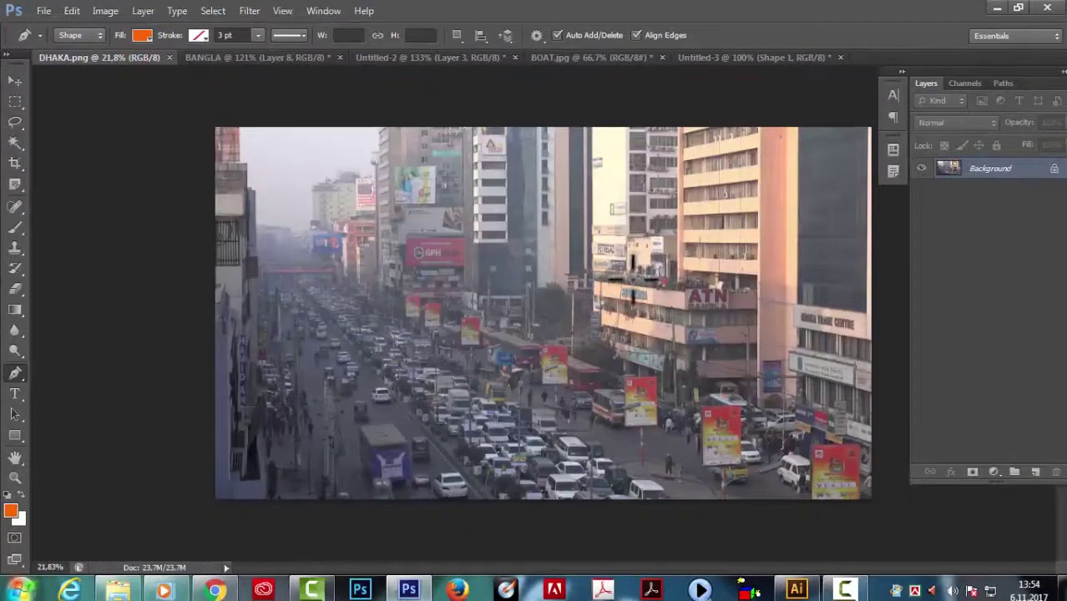
Step: Resize DHAKA.png to 3816 × 2160 px with Constrain Proportions unchecked
{"action": "scroll", "coordinate": [363, 227], "scroll_direction": "up", "scroll_amount": 1}
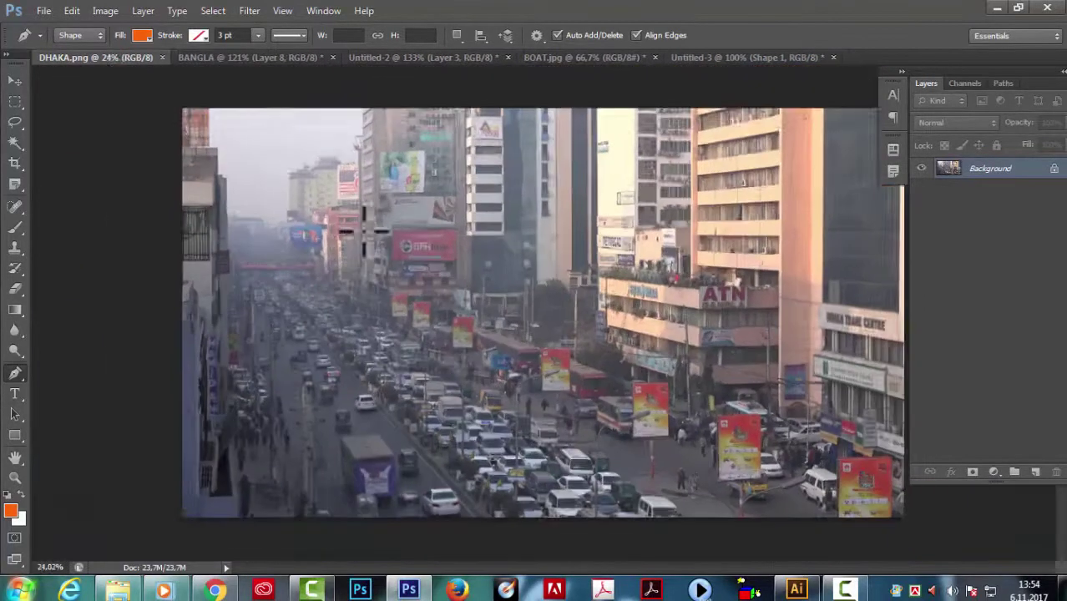
{"action": "left_click", "coordinate": [105, 11]}
{"action": "left_click", "coordinate": [131, 141]}
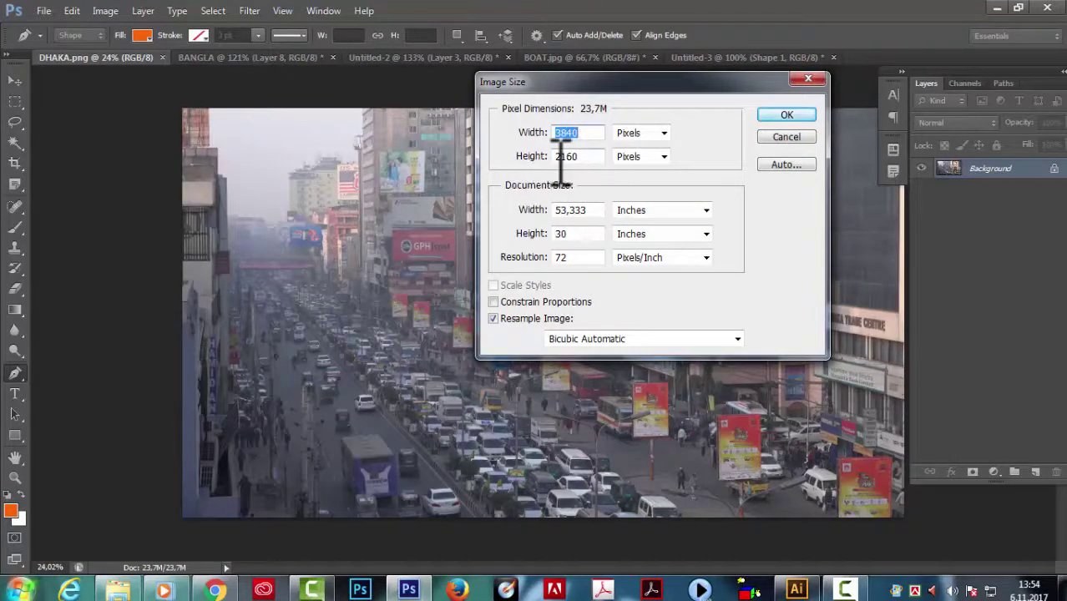
{"action": "left_click", "coordinate": [785, 115]}
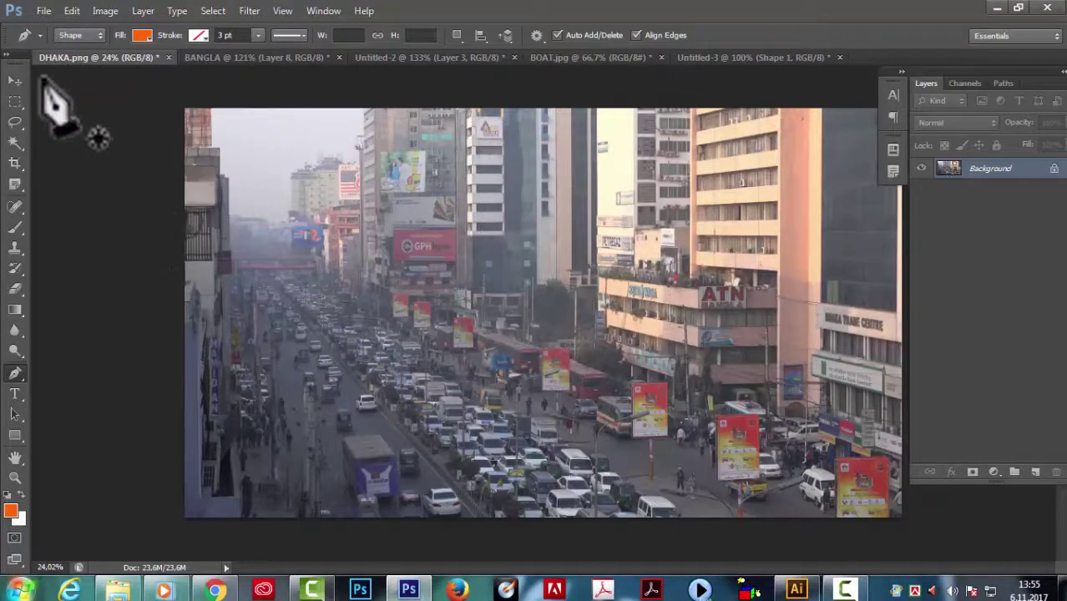
Step: Select the Move tool
{"action": "left_click", "coordinate": [15, 80]}
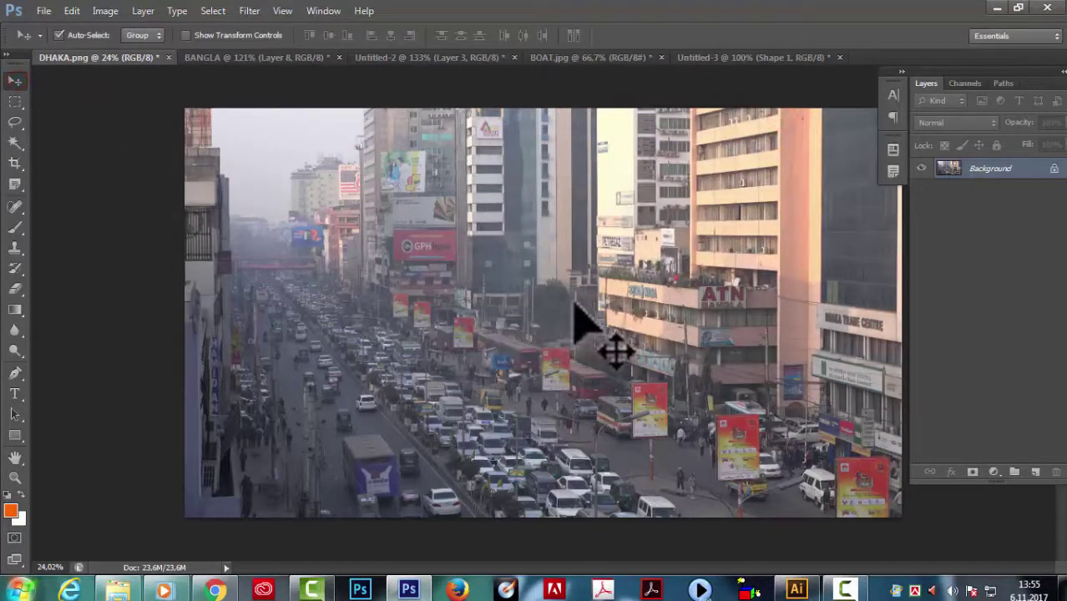
{"action": "scroll", "coordinate": [574, 304], "scroll_direction": "up", "scroll_amount": 1}
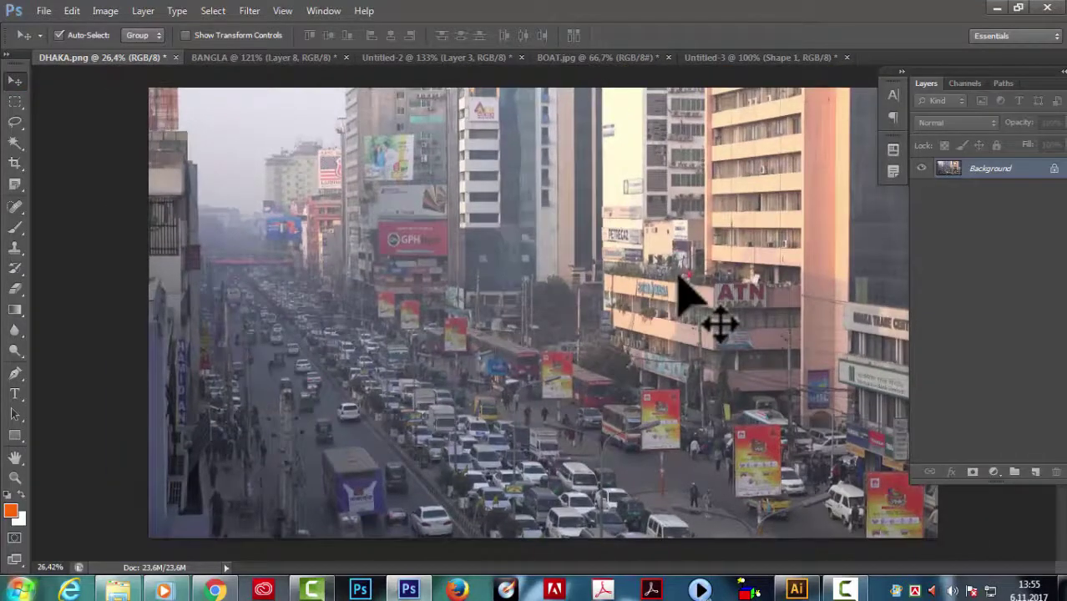
{"action": "scroll", "coordinate": [679, 280], "scroll_direction": "down", "scroll_amount": 2}
{"action": "scroll", "coordinate": [678, 279], "scroll_direction": "up", "scroll_amount": 1}
Step: Start a Zoomify export and choose the Zoomify Viewer with Navigator (White Background) template
{"action": "left_click", "coordinate": [43, 10]}
{"action": "mouse_move", "coordinate": [284, 310]}
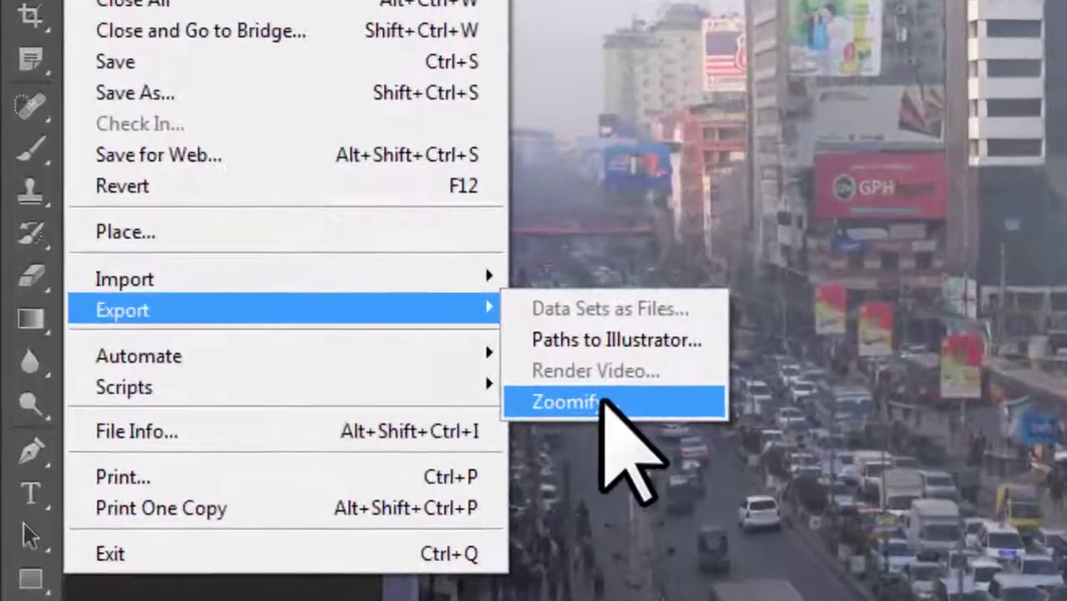
{"action": "left_click", "coordinate": [496, 383]}
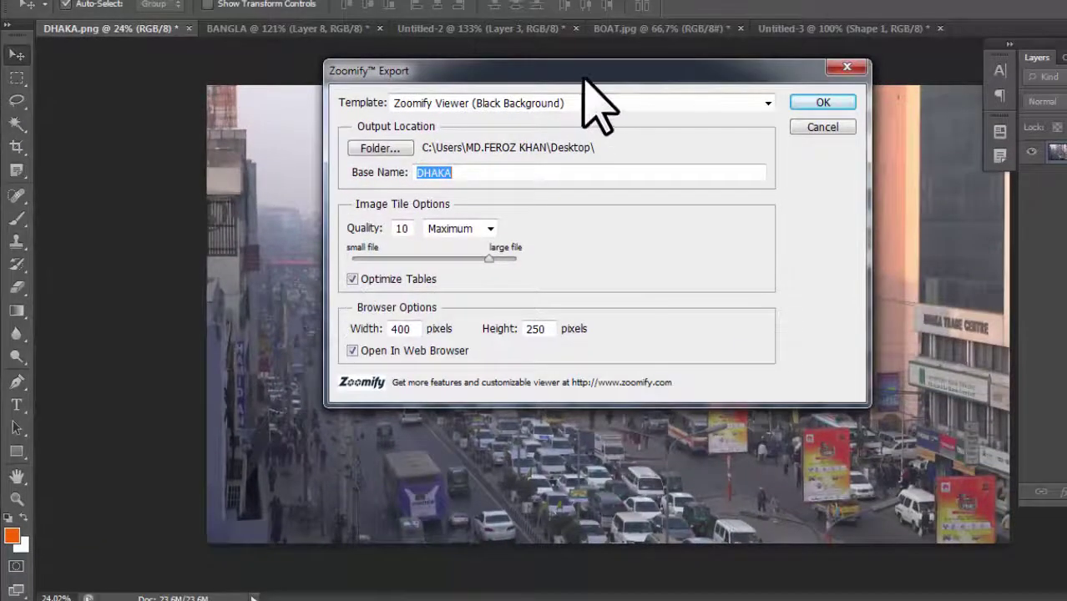
{"action": "left_click_drag", "start_coordinate": [584, 80], "coordinate": [673, 255]}
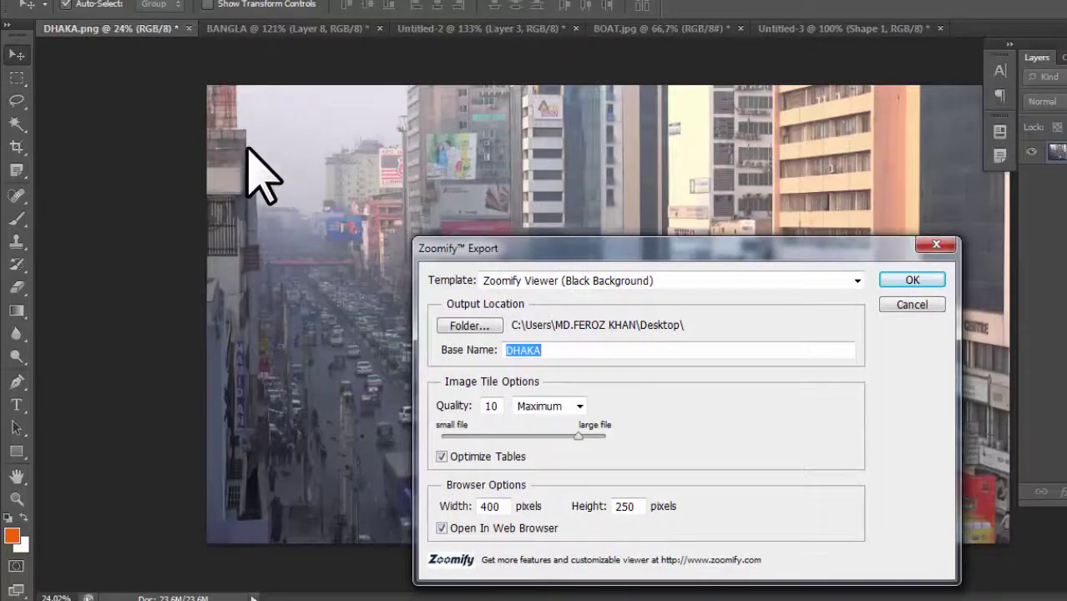
{"action": "left_click_drag", "start_coordinate": [665, 251], "coordinate": [736, 134]}
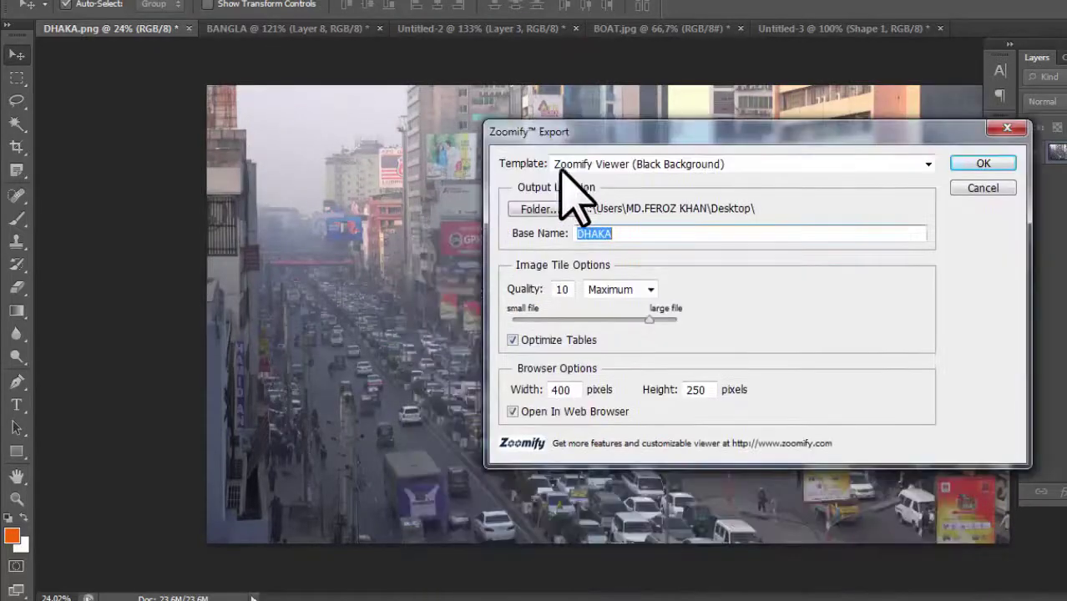
{"action": "left_click", "coordinate": [921, 165]}
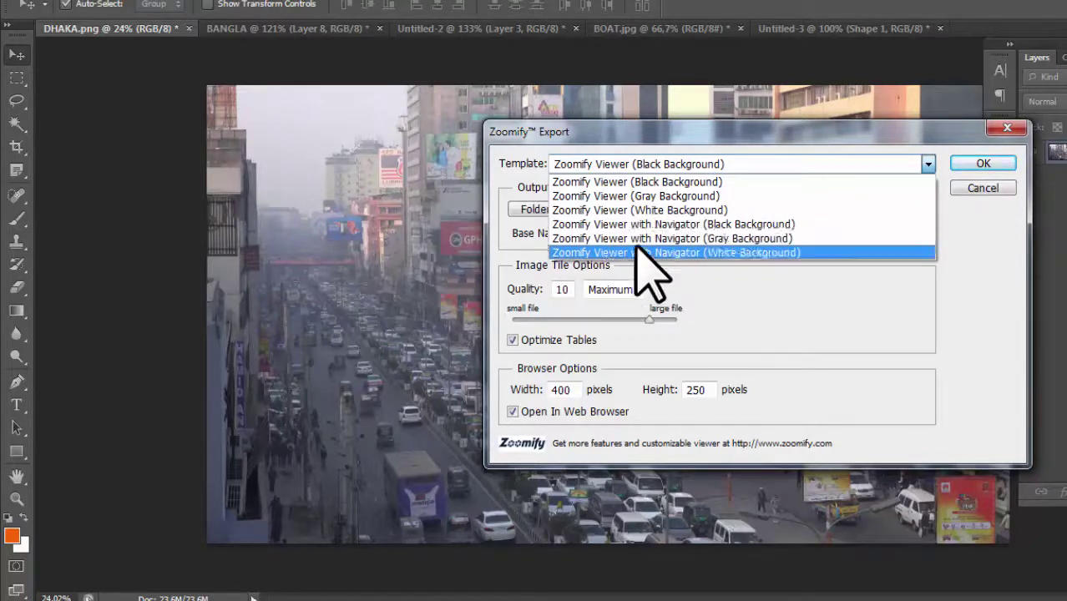
{"action": "left_click", "coordinate": [672, 253]}
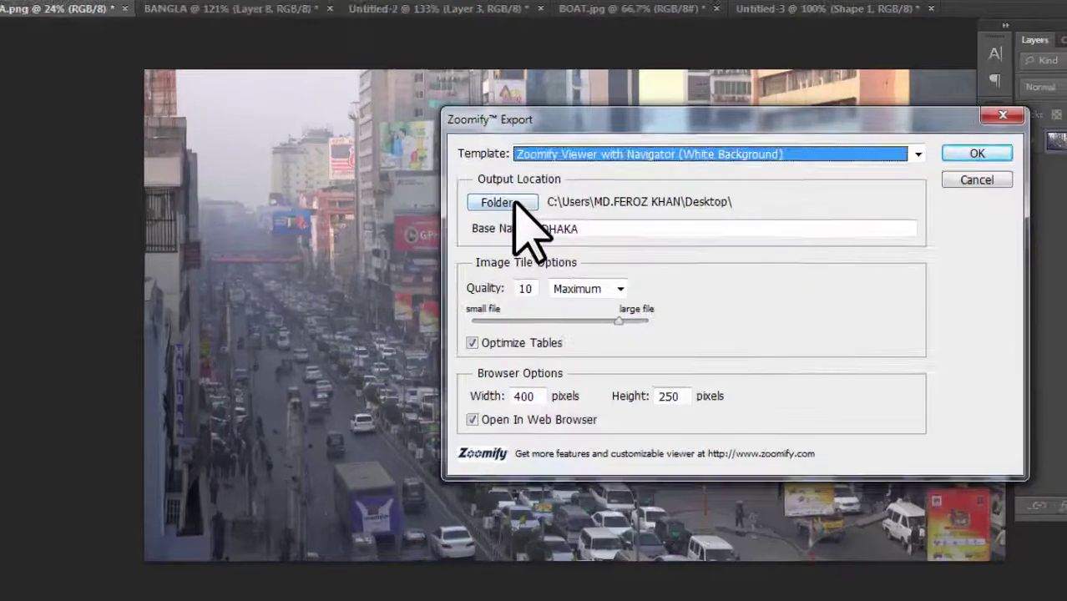
Step: Set the export folder to Desktop and the base name to DHAKA2017
{"action": "left_click", "coordinate": [539, 209]}
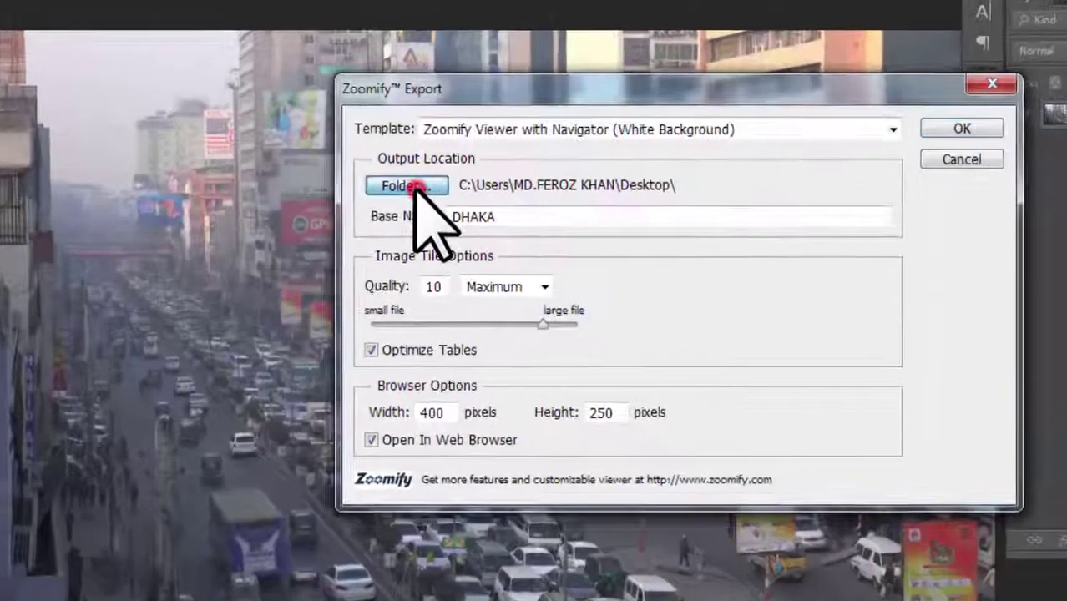
{"action": "left_click", "coordinate": [305, 176]}
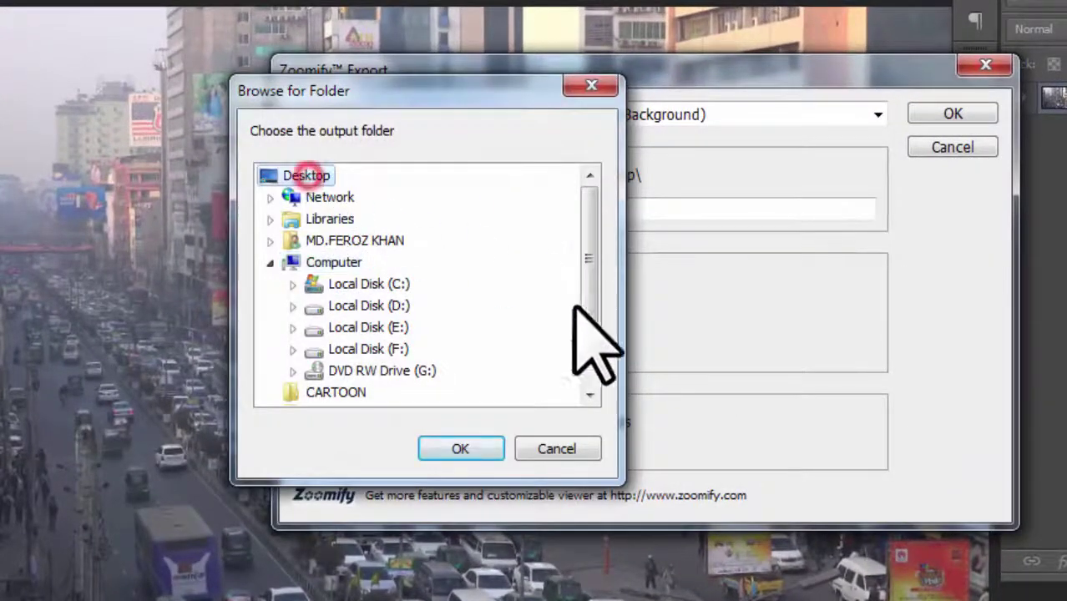
{"action": "left_click", "coordinate": [460, 449]}
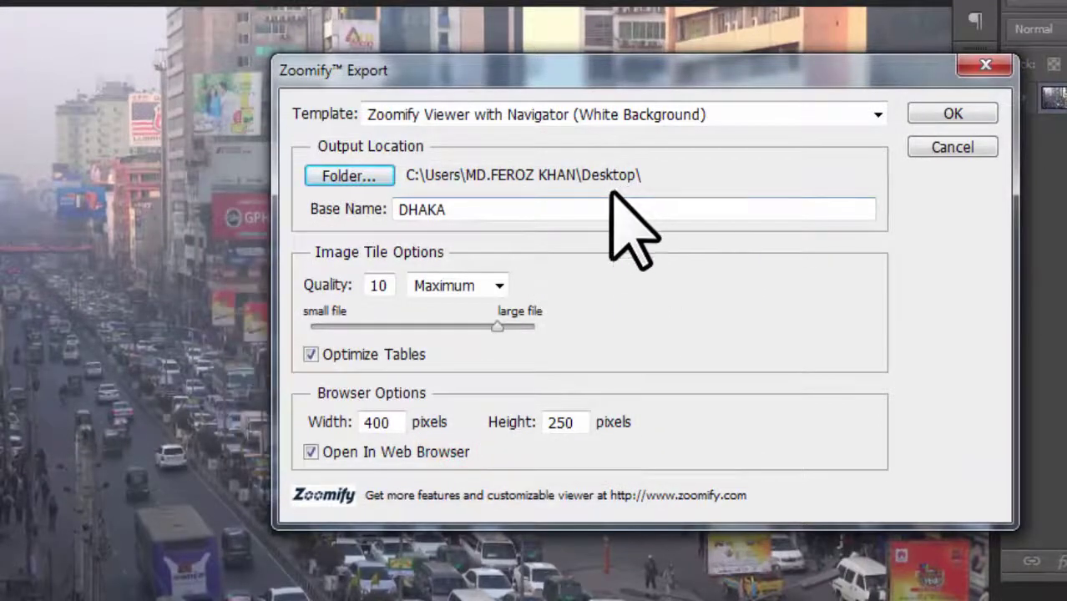
{"action": "left_click", "coordinate": [458, 208]}
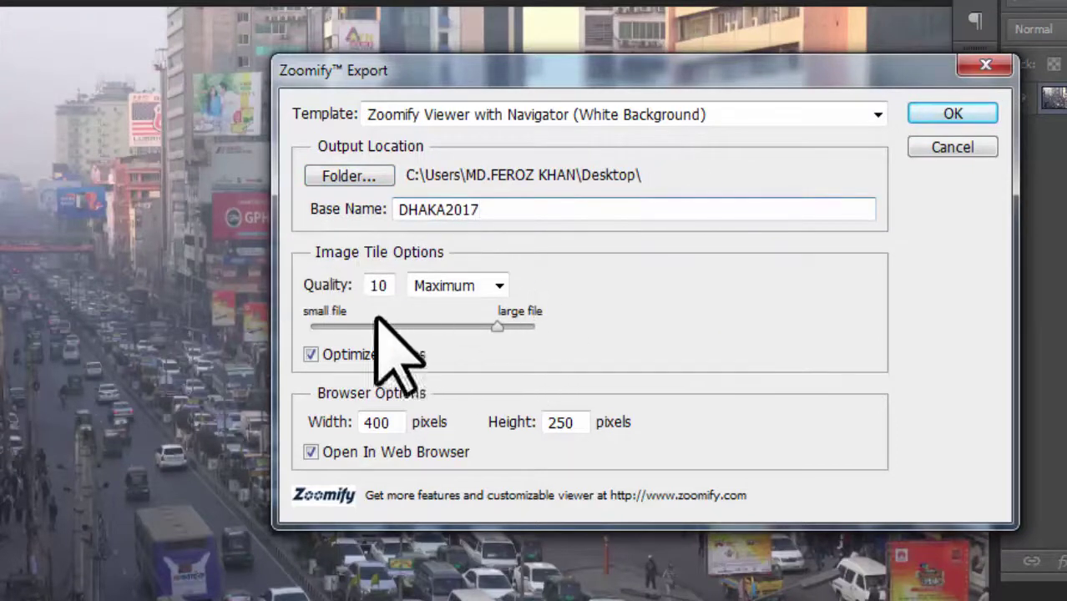
Step: Export at quality 12 with an 800 × 300 pixel viewer
{"action": "left_click", "coordinate": [467, 285]}
{"action": "left_click", "coordinate": [471, 366]}
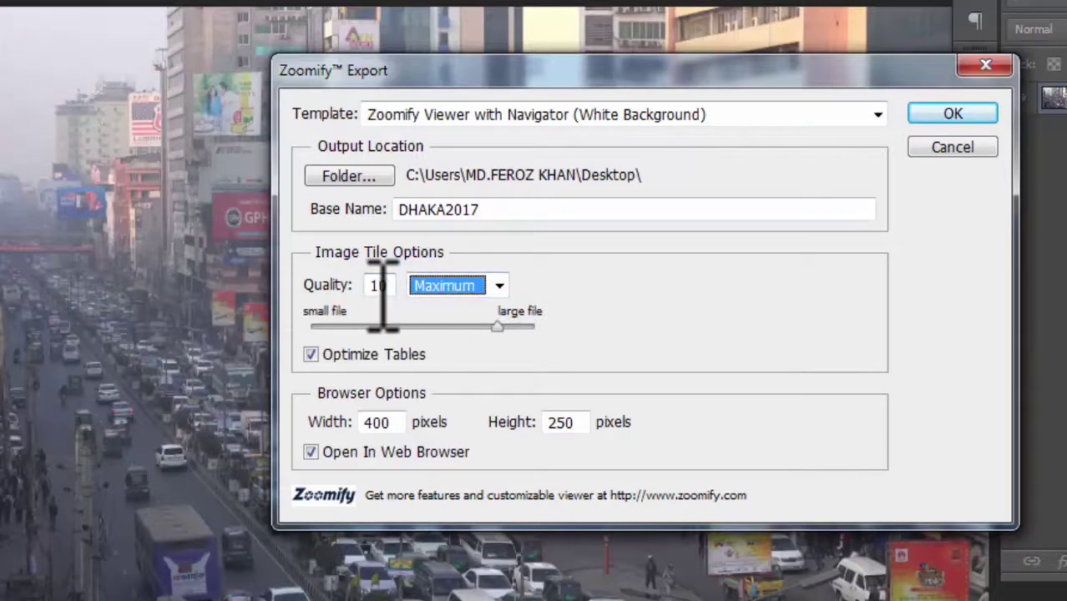
{"action": "left_click_drag", "start_coordinate": [496, 326], "coordinate": [594, 368]}
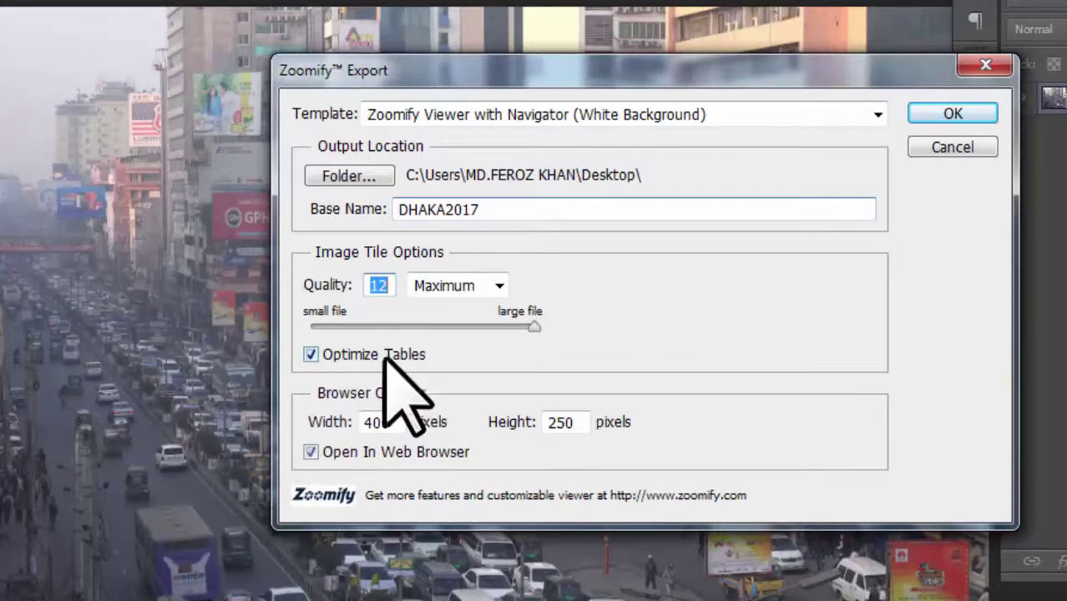
{"action": "left_click", "coordinate": [309, 355]}
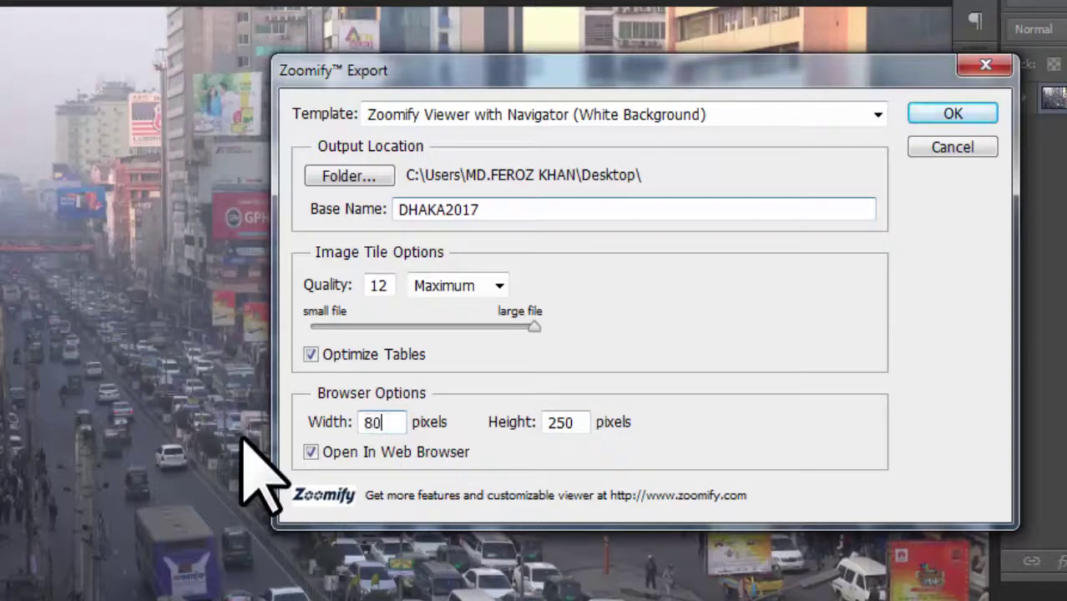
{"action": "double_click", "coordinate": [580, 423]}
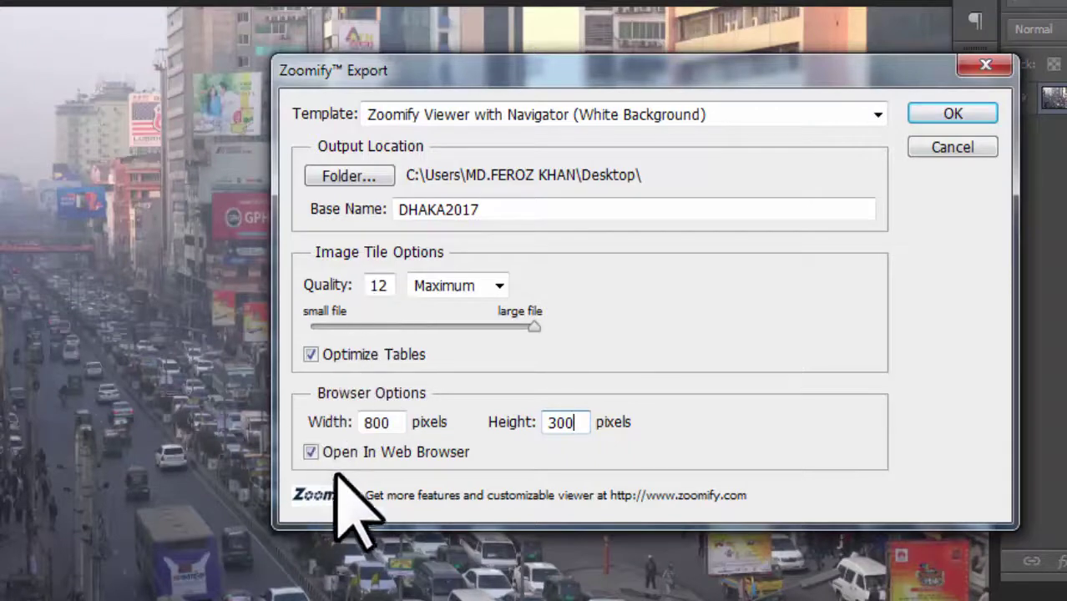
{"action": "left_click", "coordinate": [952, 113]}
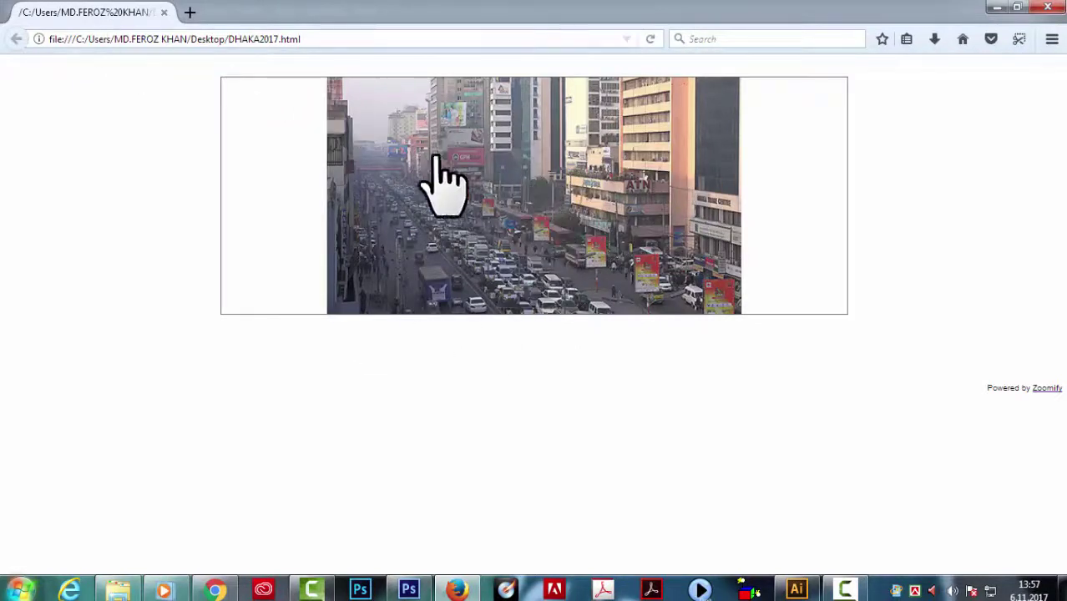
{"action": "mouse_move", "coordinate": [534, 195]}
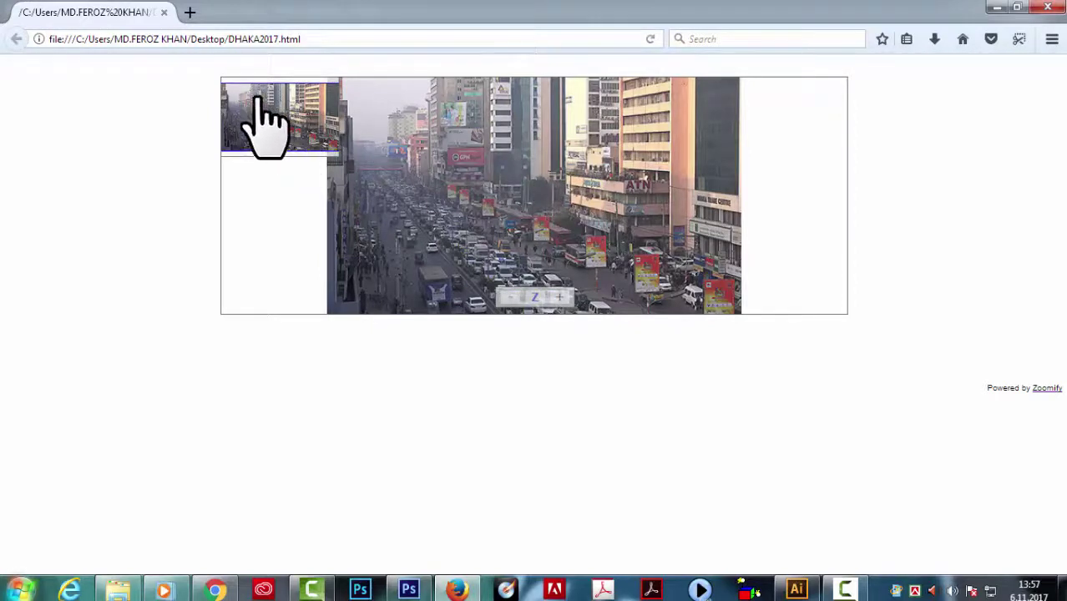
Step: Zoom into the billboard and pan left to the flag billboard
{"action": "left_click", "coordinate": [556, 296]}
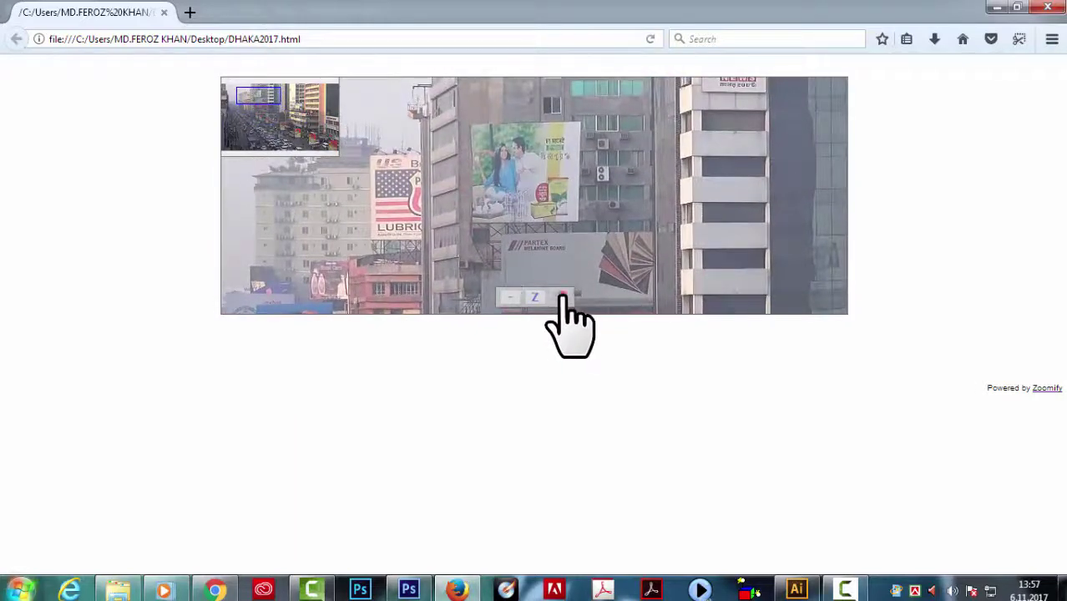
{"action": "left_click", "coordinate": [563, 298]}
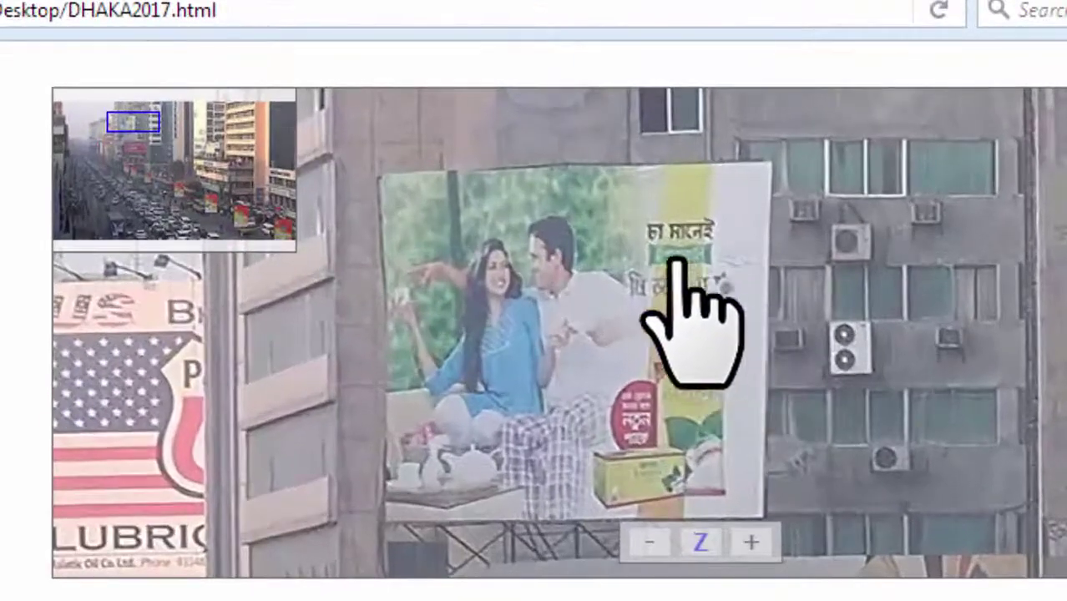
{"action": "left_click_drag", "start_coordinate": [714, 334], "coordinate": [907, 279]}
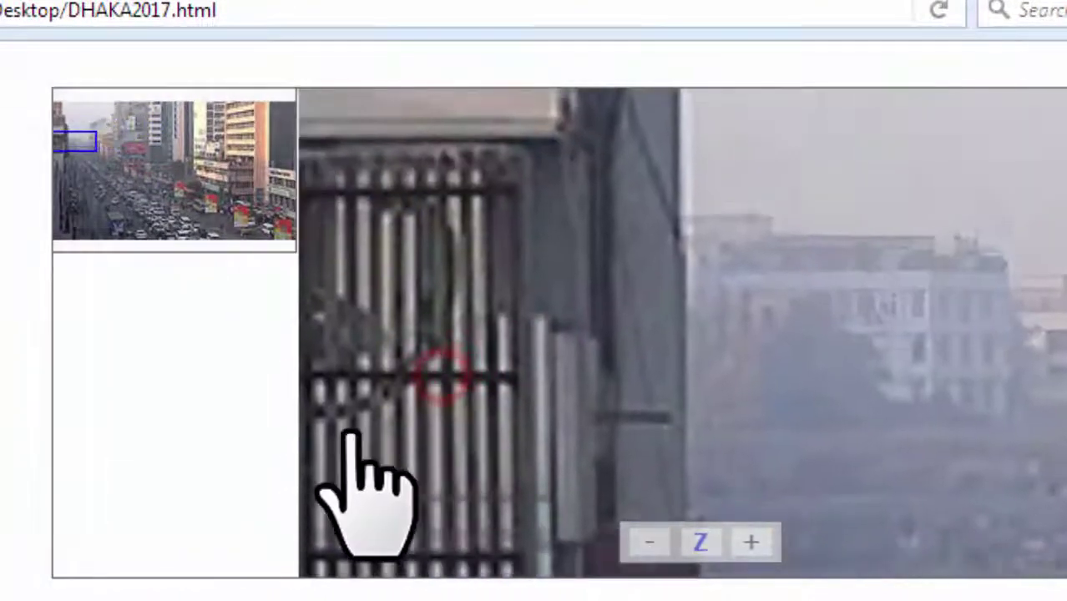
{"action": "left_click_drag", "start_coordinate": [357, 500], "coordinate": [683, 100]}
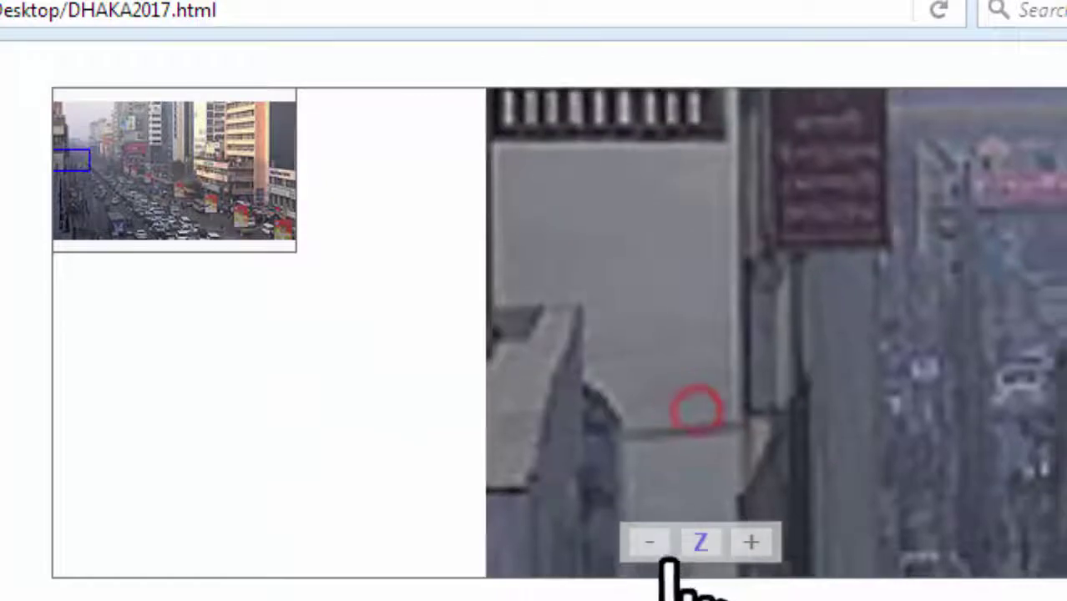
Step: Zoom out to the wide street view, then zoom into the traffic and purple bus
{"action": "left_click", "coordinate": [648, 538]}
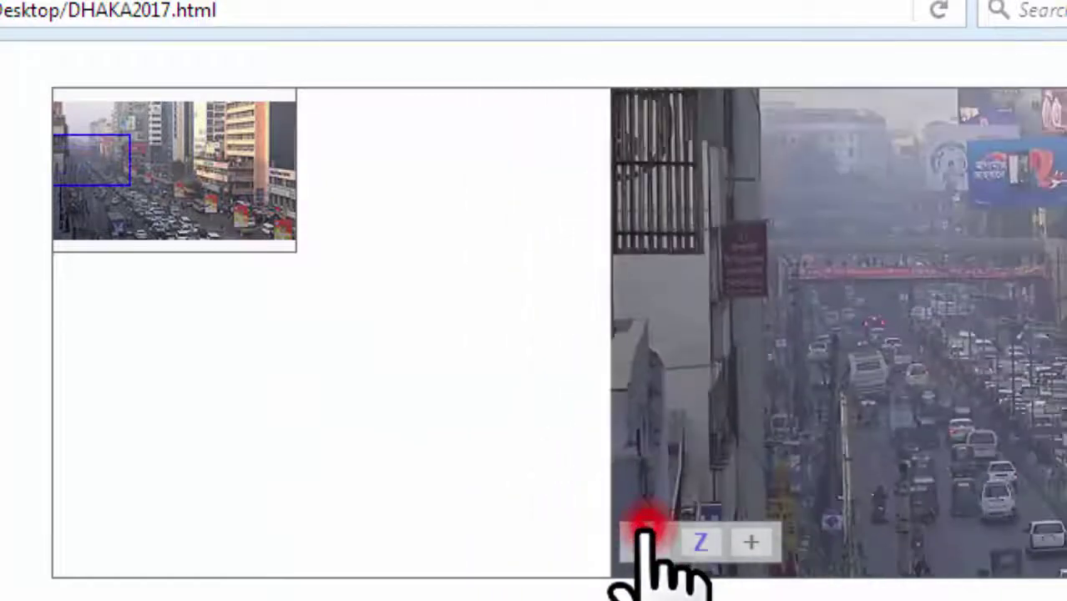
{"action": "left_click", "coordinate": [648, 538]}
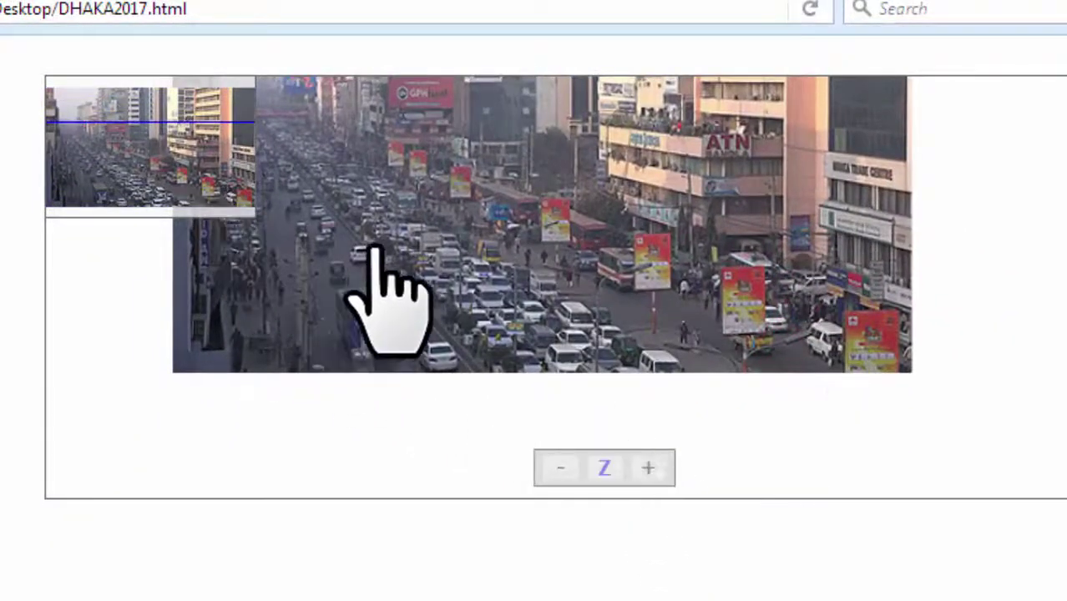
{"action": "mouse_move", "coordinate": [352, 326]}
{"action": "left_mouse_down"}
{"action": "mouse_move", "coordinate": [424, 259]}
{"action": "mouse_move", "coordinate": [380, 368]}
{"action": "left_mouse_up"}
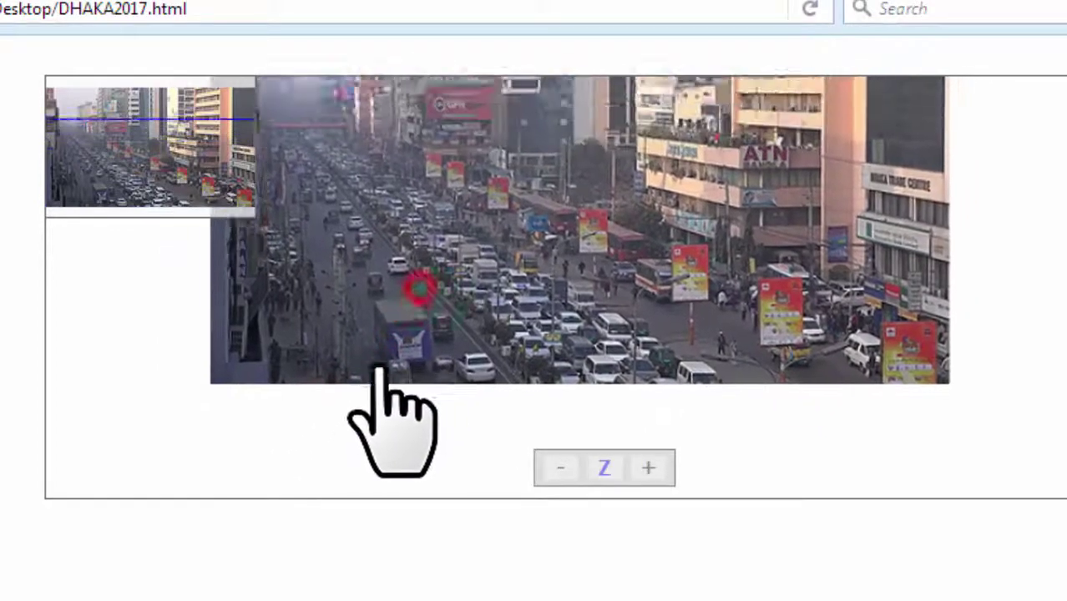
{"action": "left_click", "coordinate": [648, 468]}
{"action": "left_click_drag", "start_coordinate": [453, 385], "coordinate": [488, 309]}
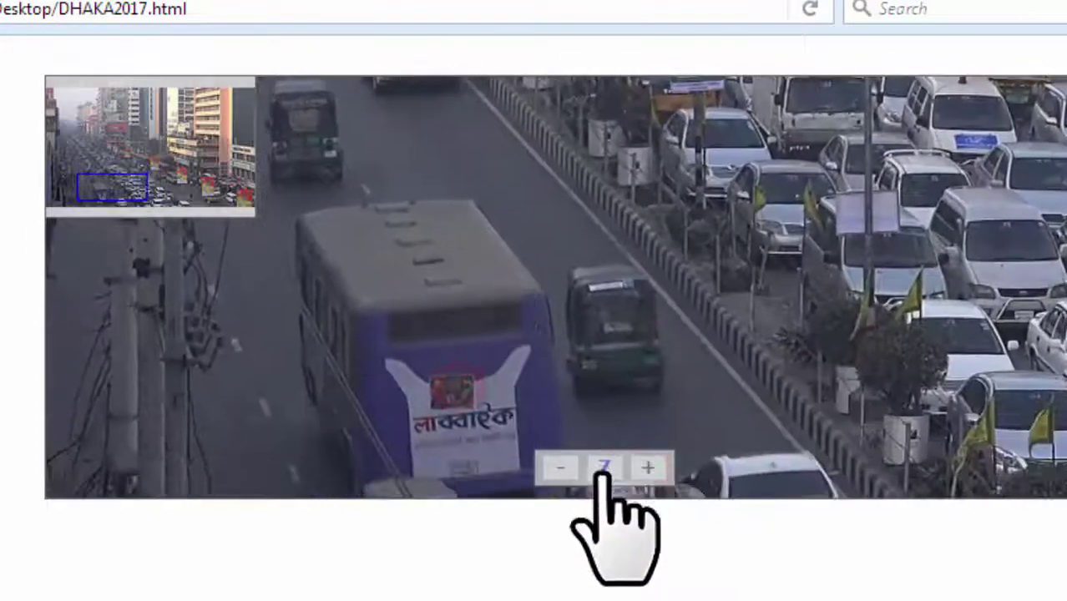
{"action": "left_click", "coordinate": [602, 469]}
Step: Scroll to zoom the viewer back out
{"action": "scroll", "coordinate": [501, 359], "scroll_direction": "down", "scroll_amount": 2}
{"action": "scroll", "coordinate": [684, 309], "scroll_direction": "down", "scroll_amount": 2}
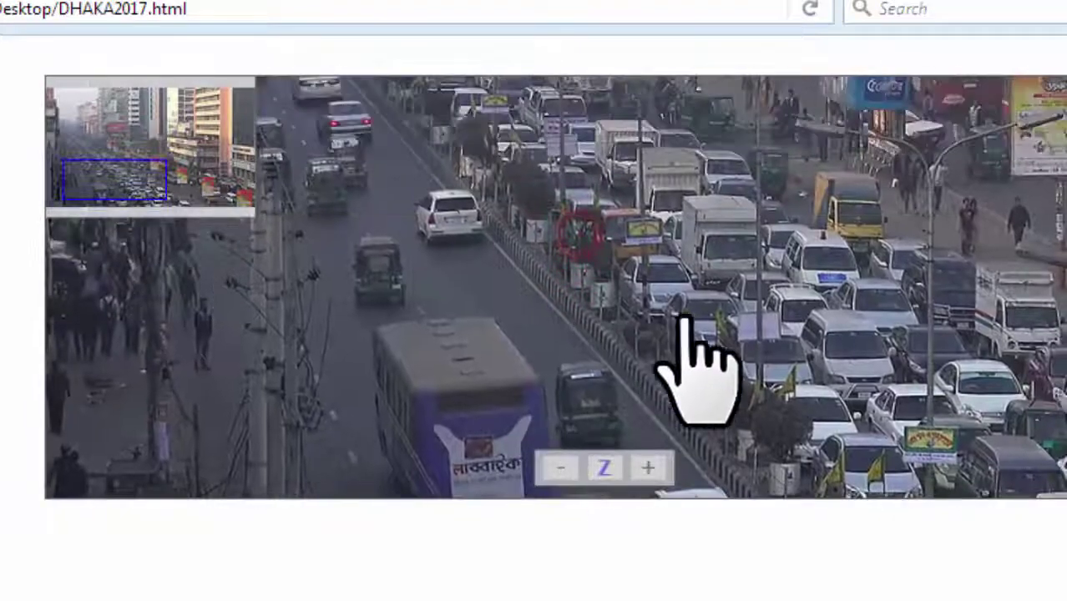
{"action": "scroll", "coordinate": [690, 291], "scroll_direction": "down", "scroll_amount": 2}
{"action": "scroll", "coordinate": [689, 223], "scroll_direction": "down", "scroll_amount": 1}
{"action": "scroll", "coordinate": [441, 405], "scroll_direction": "down", "scroll_amount": 2}
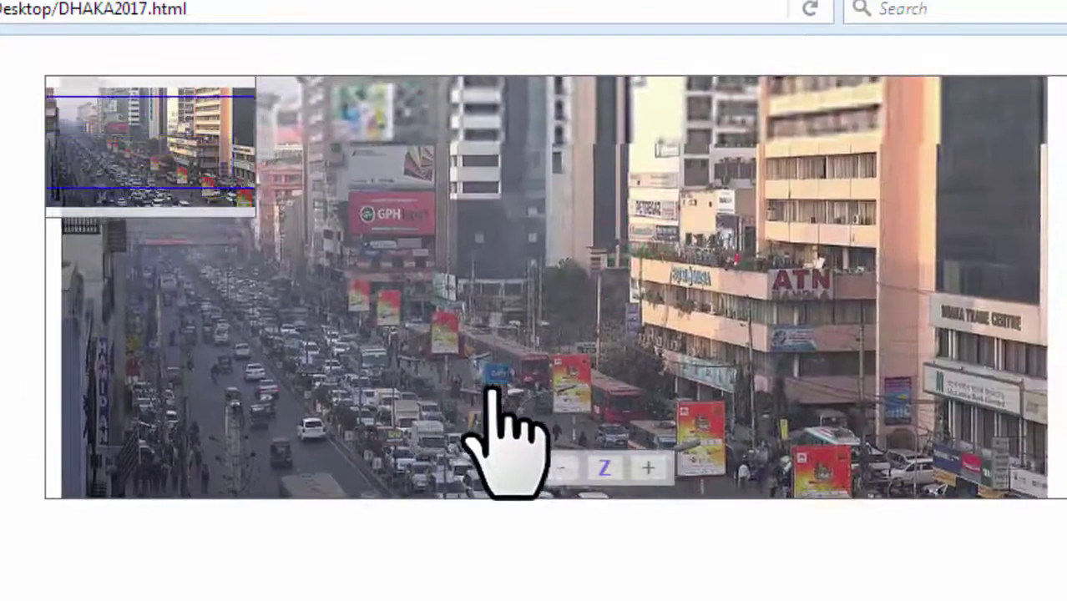
{"action": "scroll", "coordinate": [747, 351], "scroll_direction": "down", "scroll_amount": 1}
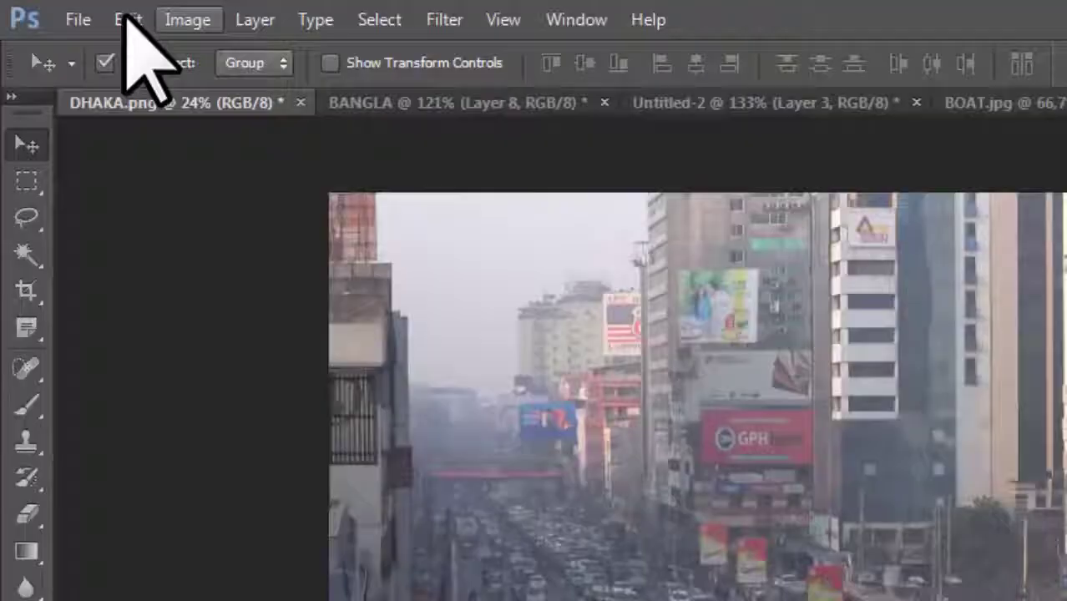
{"action": "left_click", "coordinate": [80, 18]}
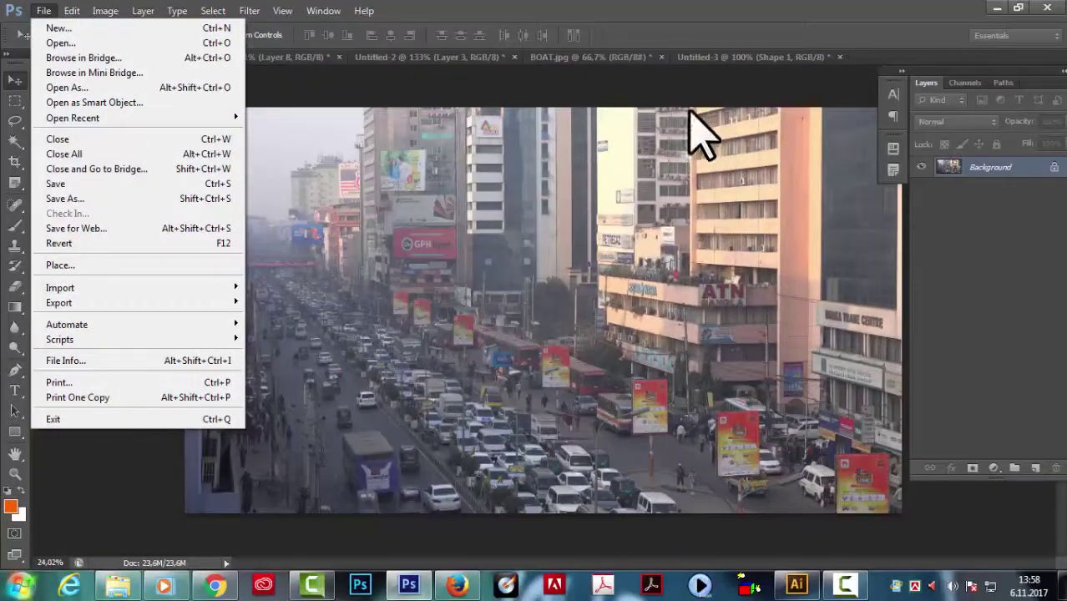
Step: Close the File menu, reopen it, and dismiss it again, leaving DHAKA.png visible
{"action": "left_click", "coordinate": [689, 83]}
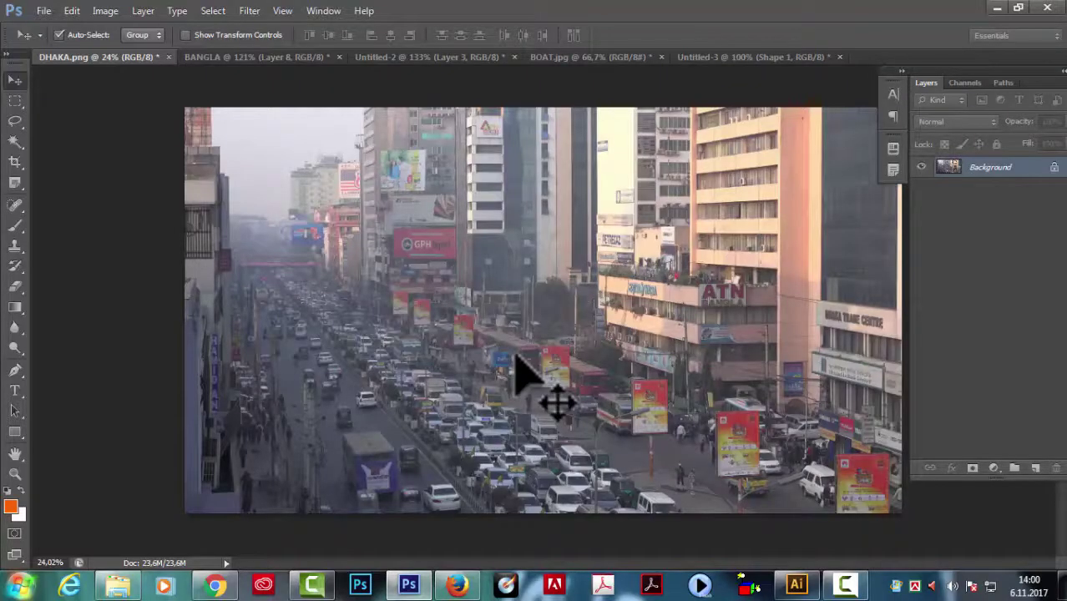
{"action": "left_click", "coordinate": [43, 11]}
{"action": "mouse_move", "coordinate": [67, 324]}
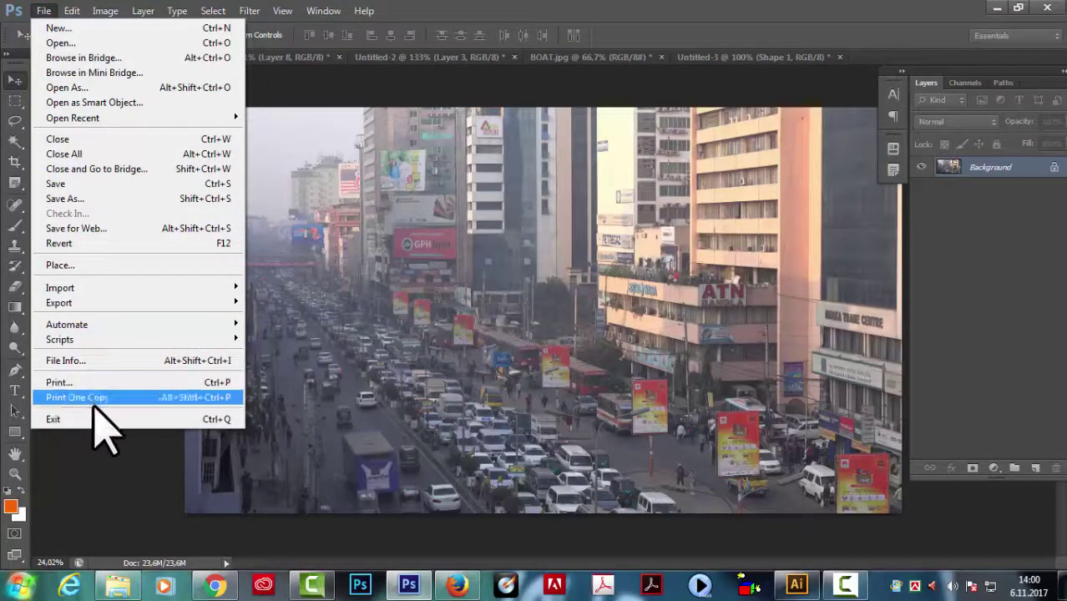
{"action": "left_click", "coordinate": [781, 82]}
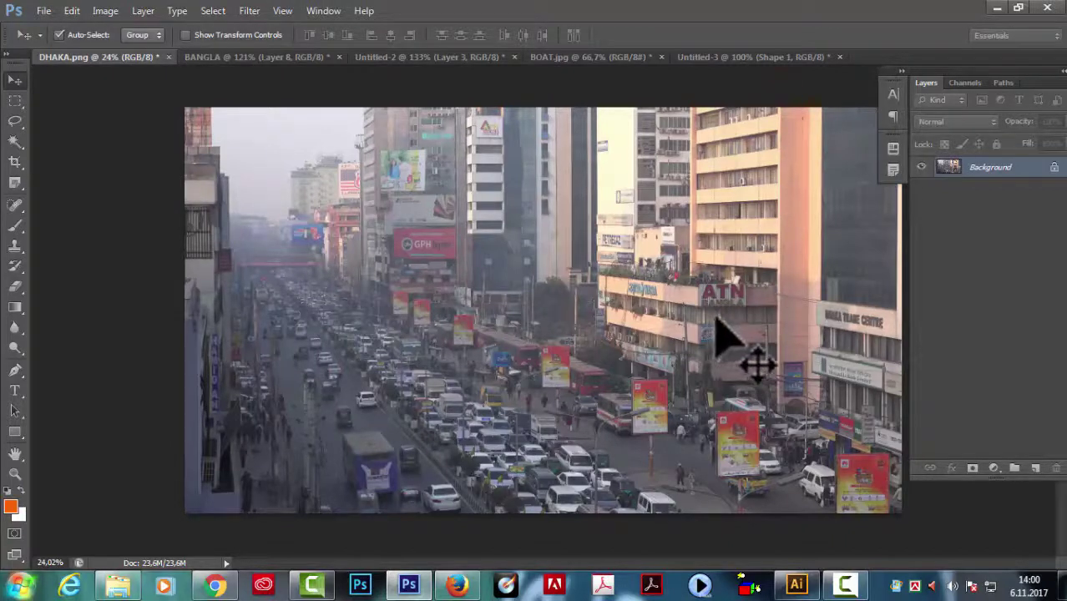